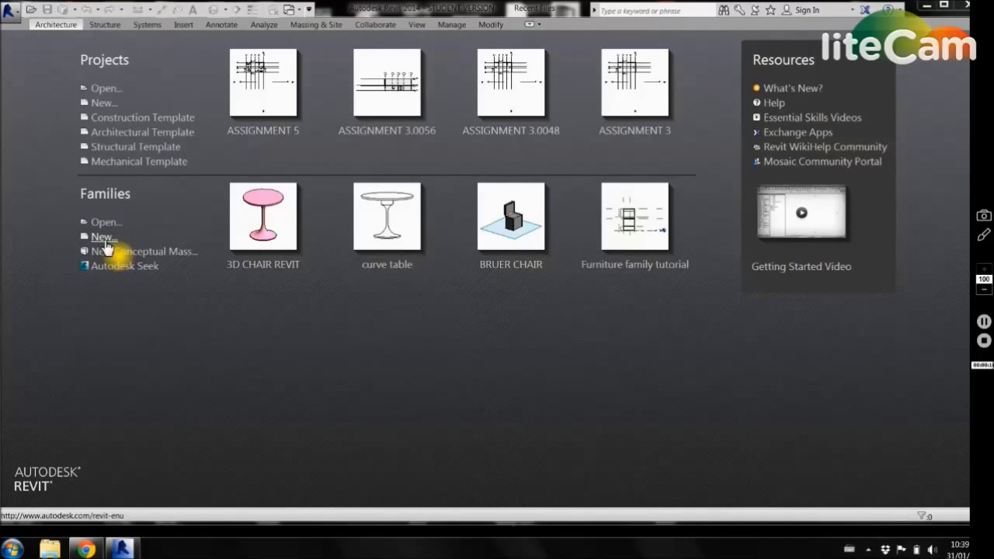
Step: Create a new family from the Metric Furniture template
click(101, 238)
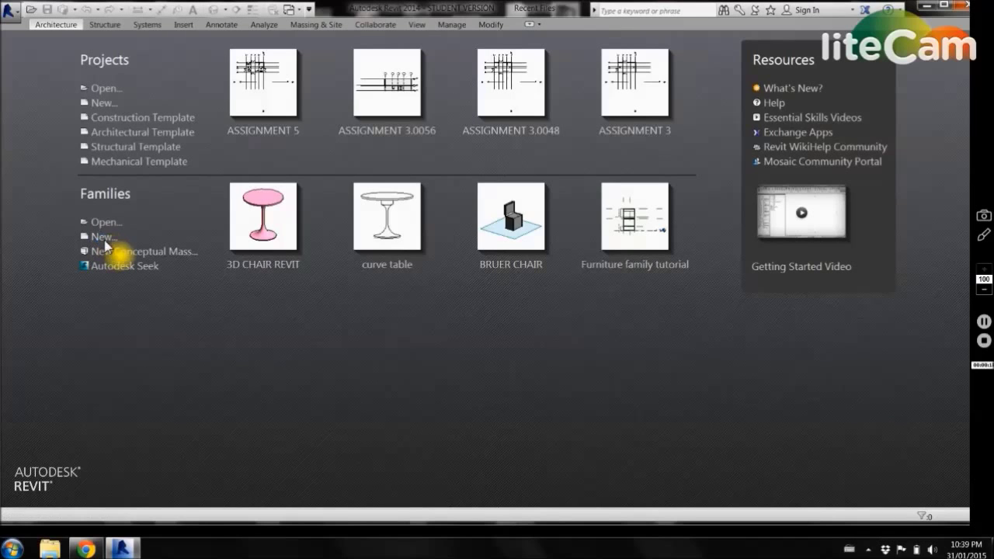
drag(533, 184, 541, 228)
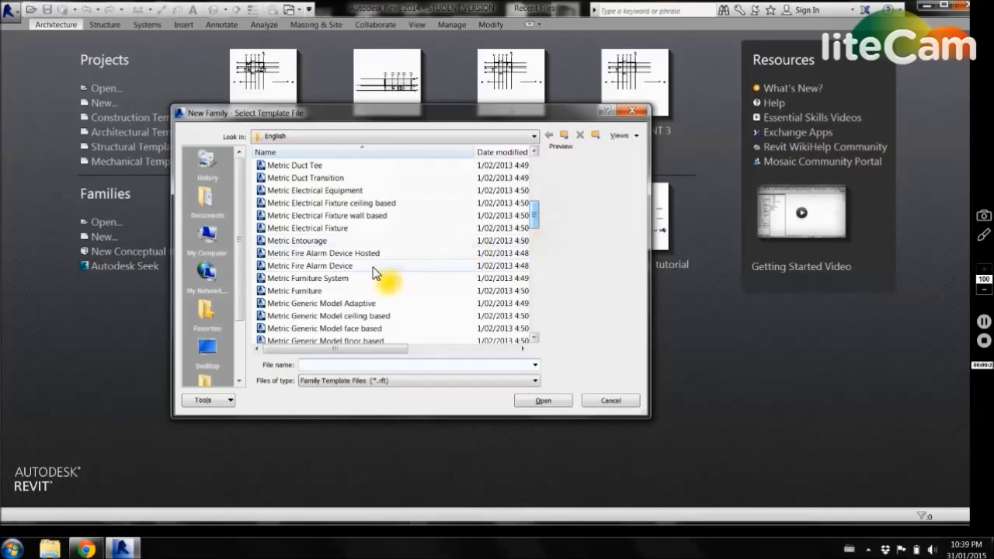
click(339, 290)
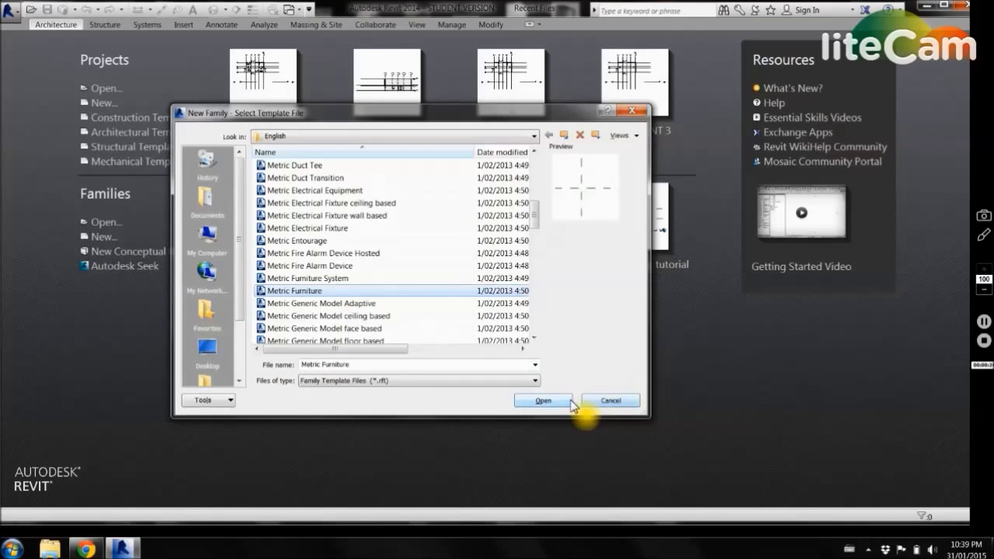
click(542, 401)
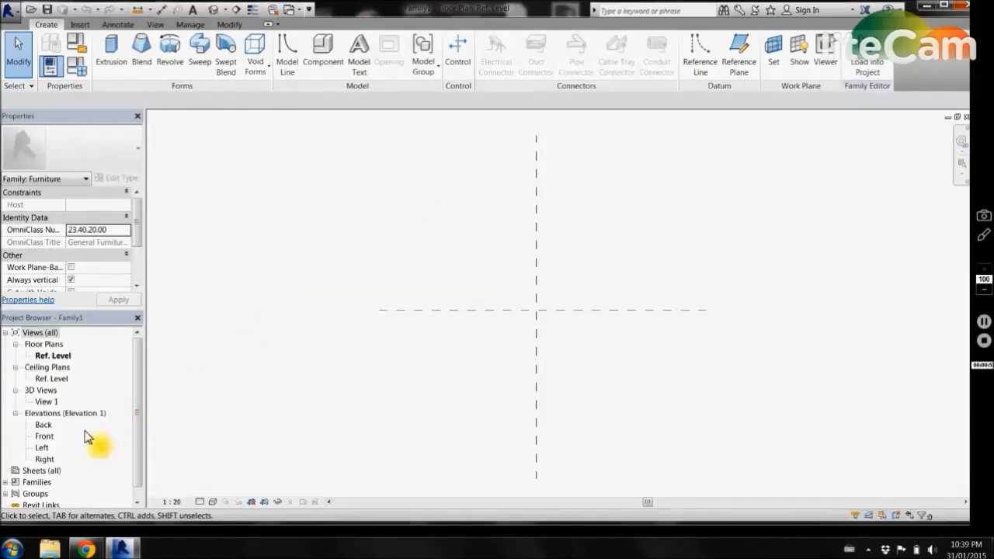
Step: In the Front elevation, draw two horizontal reference planes, one about 785 mm above Ref. Level and another about 60 mm higher
double_click(44, 438)
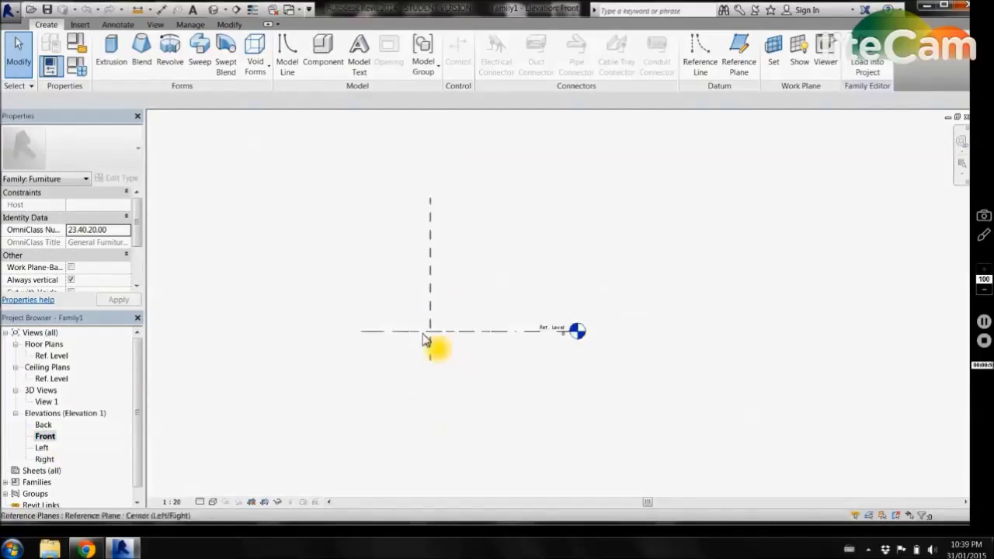
scroll(427, 337, up, 2)
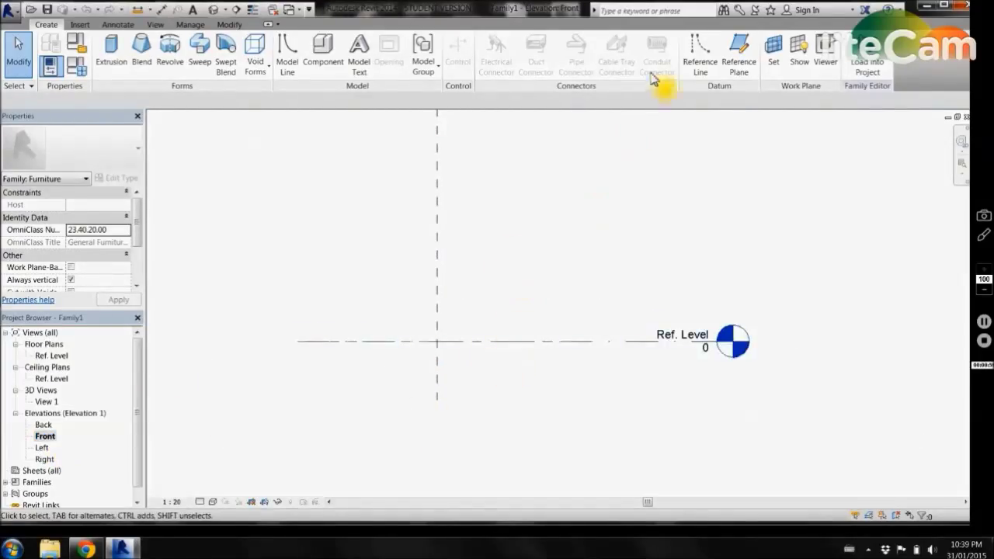
click(753, 66)
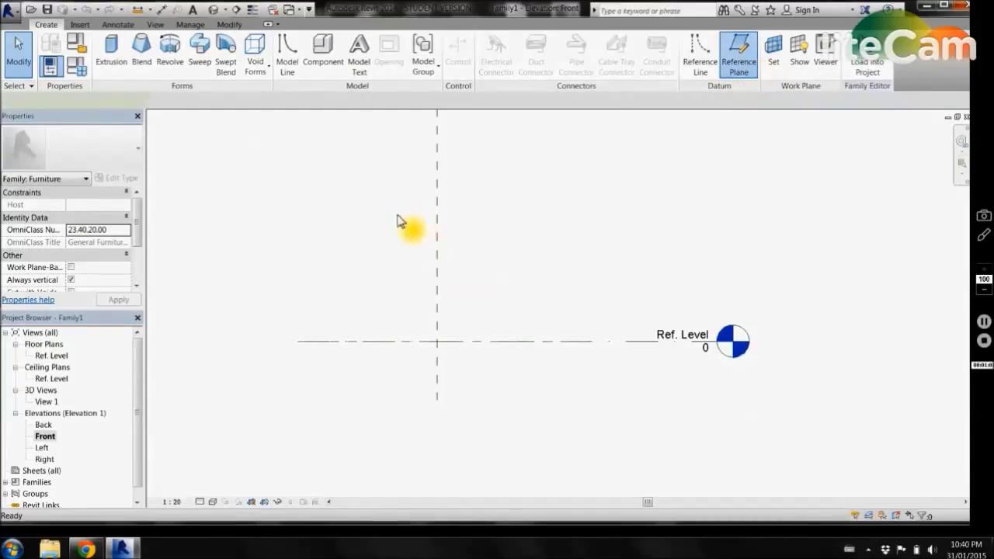
click(299, 239)
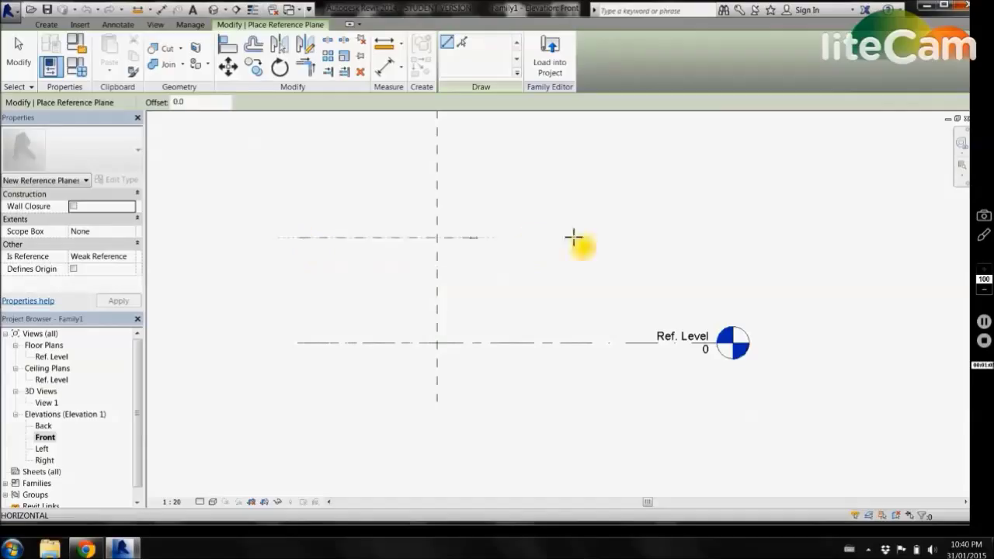
click(712, 232)
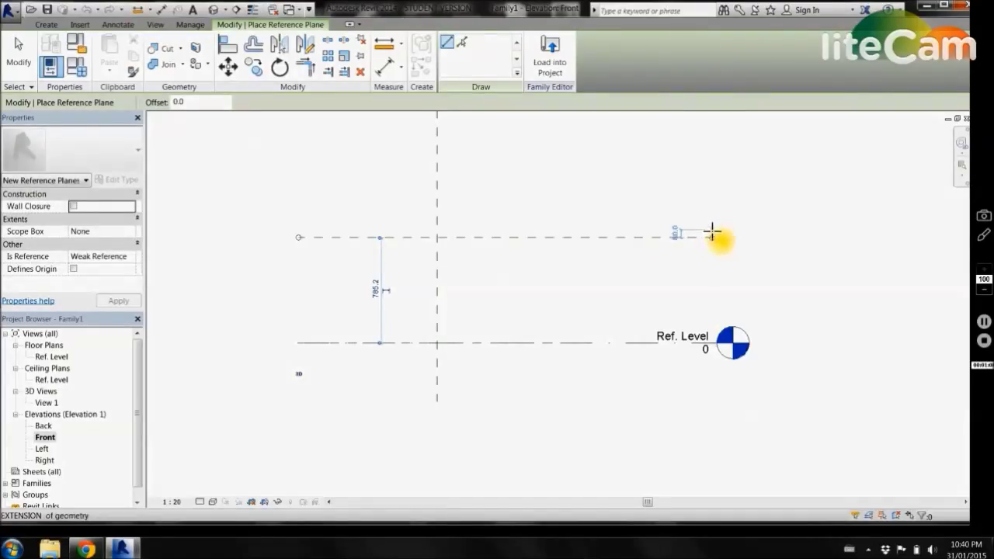
click(712, 230)
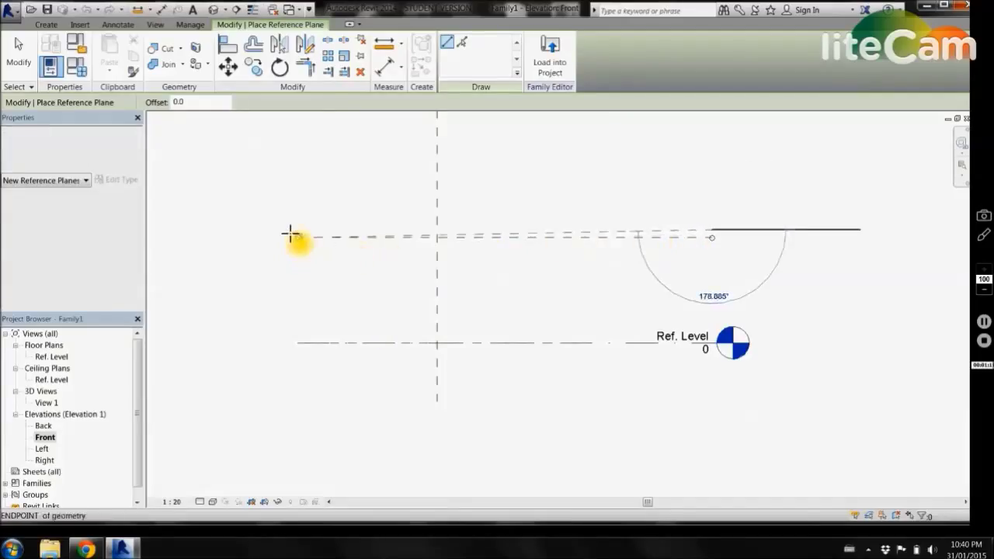
click(300, 230)
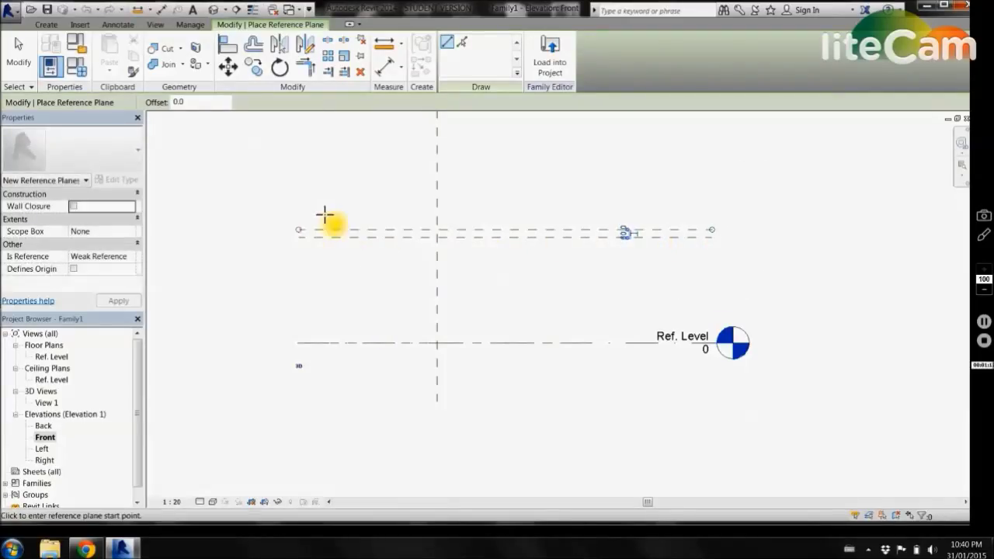
key(Escape)
key(Escape)
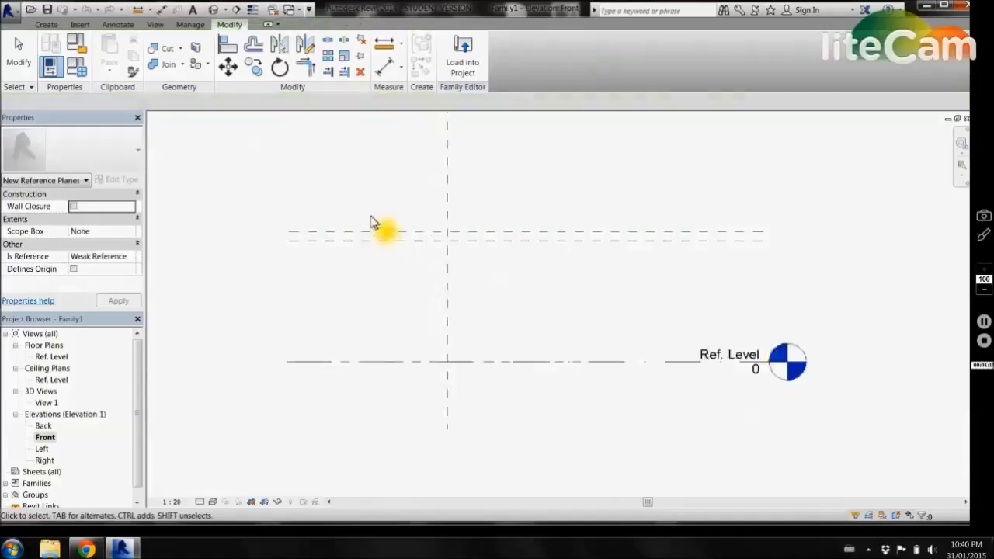
Step: Add aligned dimensions from Ref. Level to the lower horizontal reference plane and between the two horizontal reference planes
scroll(366, 231, up, 1)
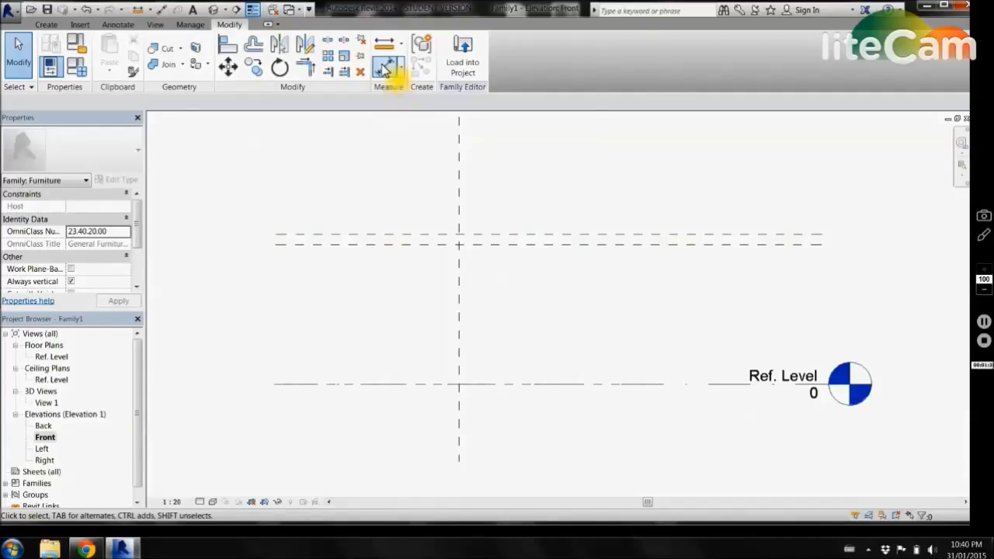
click(383, 69)
click(338, 383)
click(344, 247)
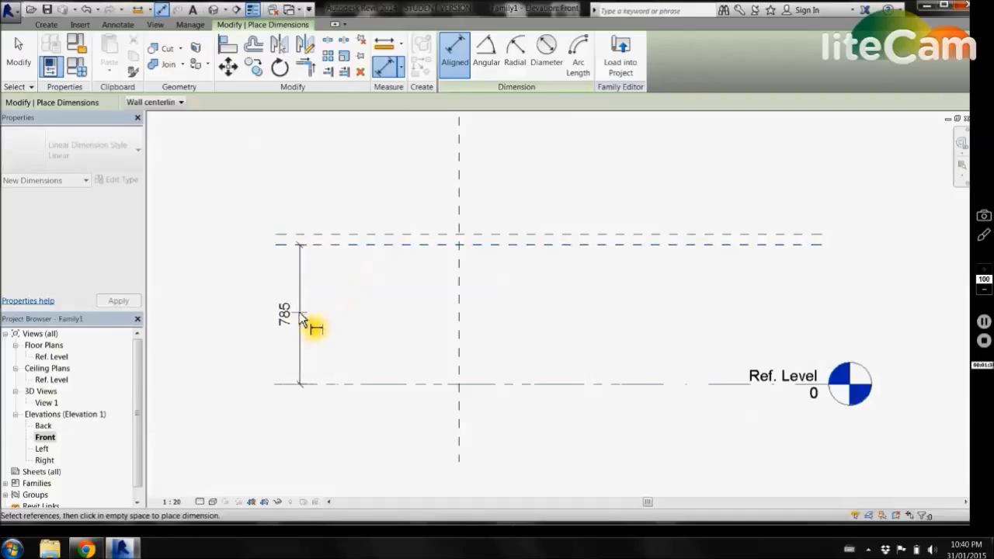
click(301, 320)
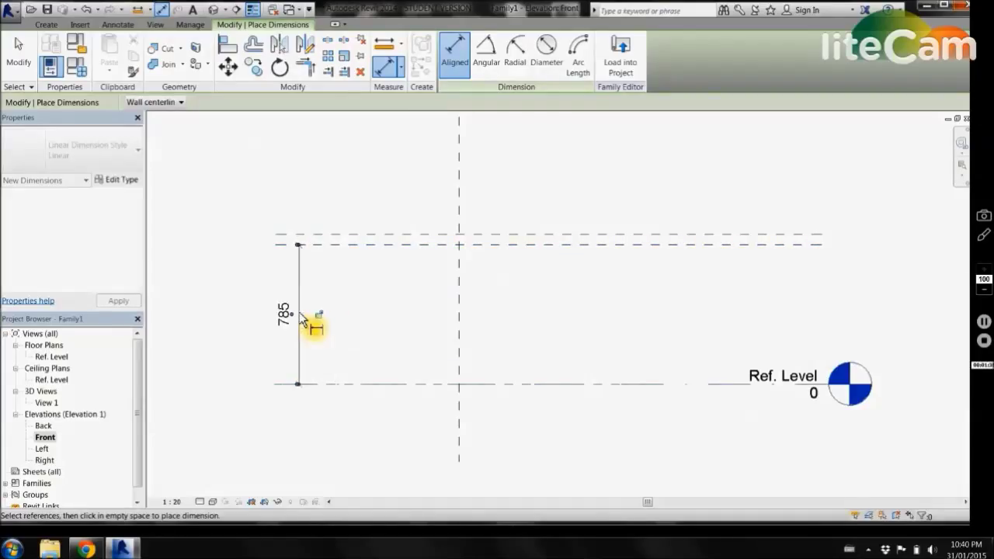
click(336, 238)
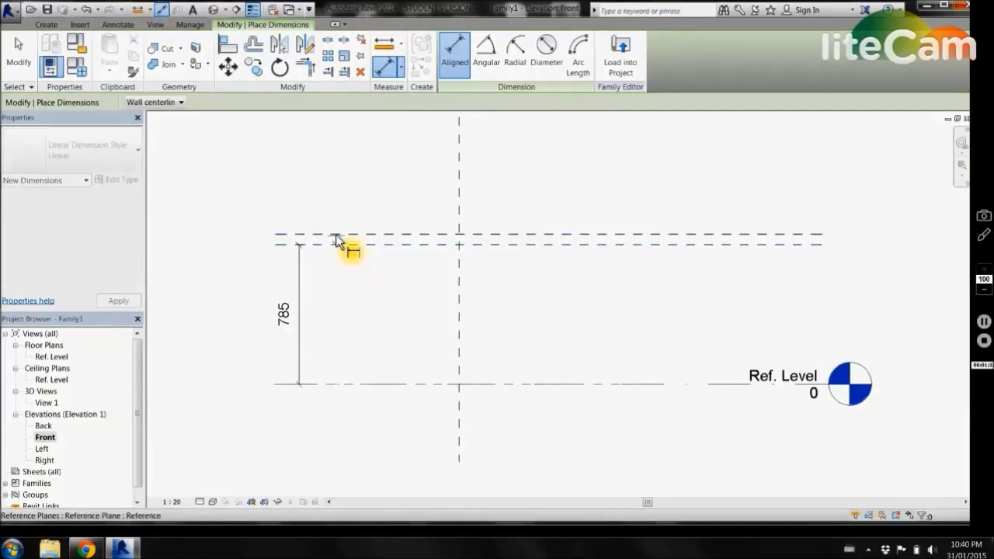
click(302, 277)
key(Escape)
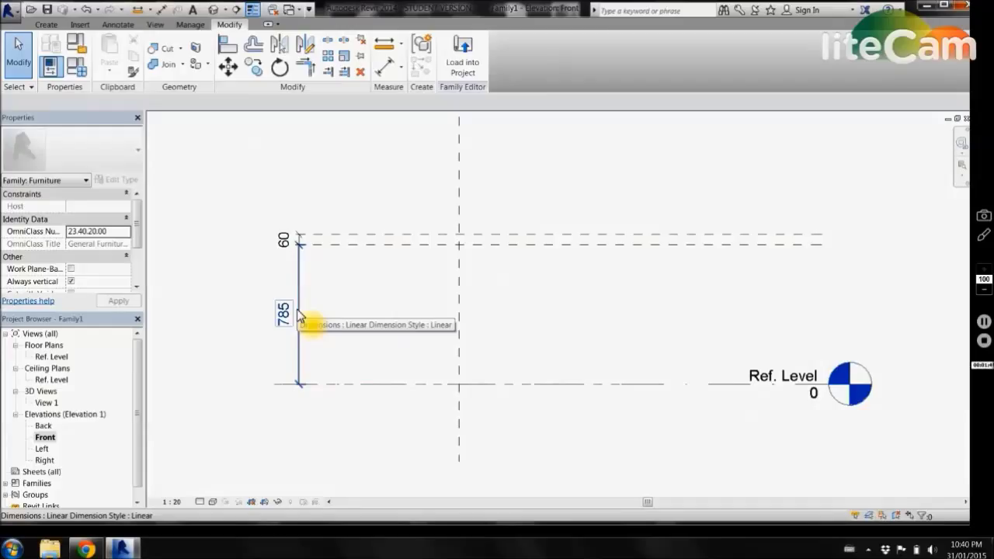
Step: Label the dimension between Ref. Level and the lower plane with a new type parameter named "seat height"
click(299, 315)
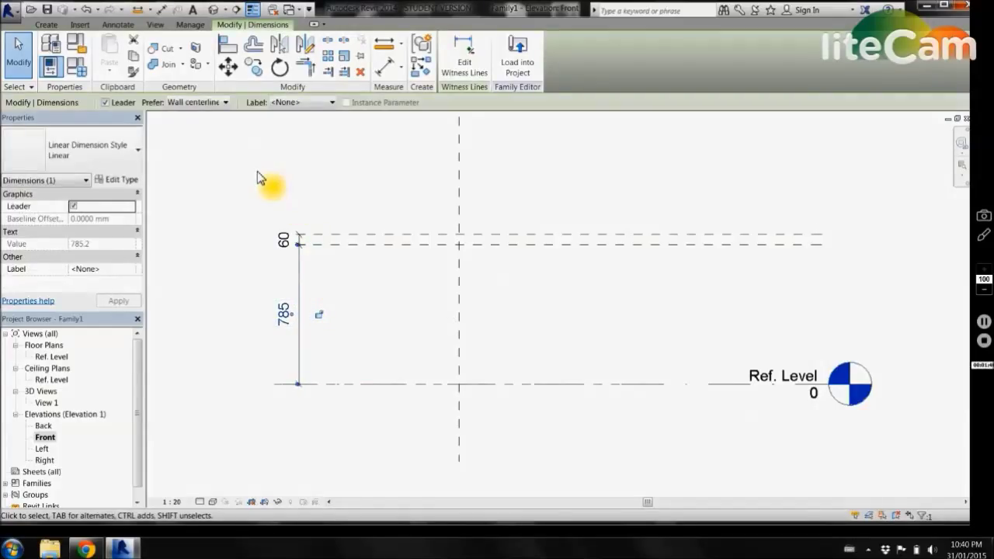
click(281, 104)
click(319, 126)
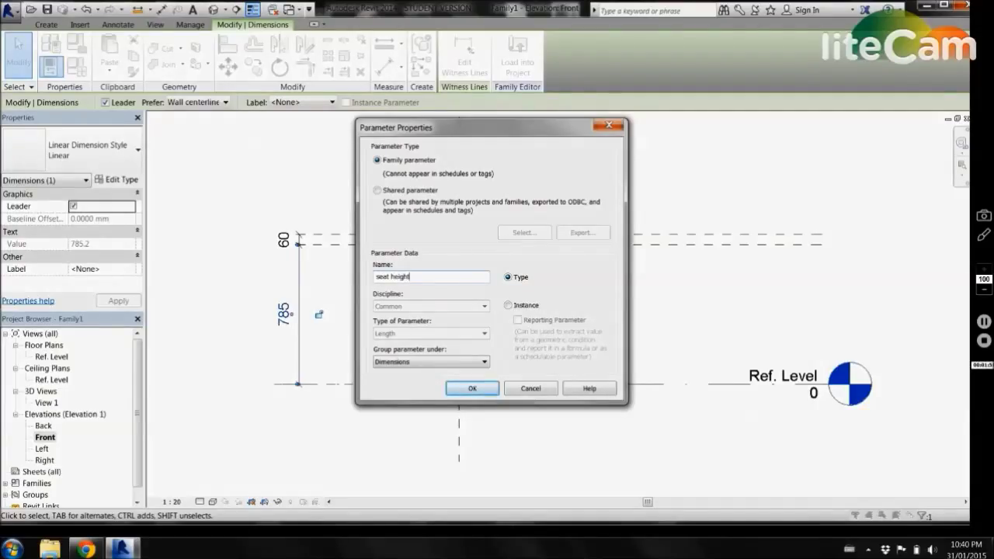
click(488, 386)
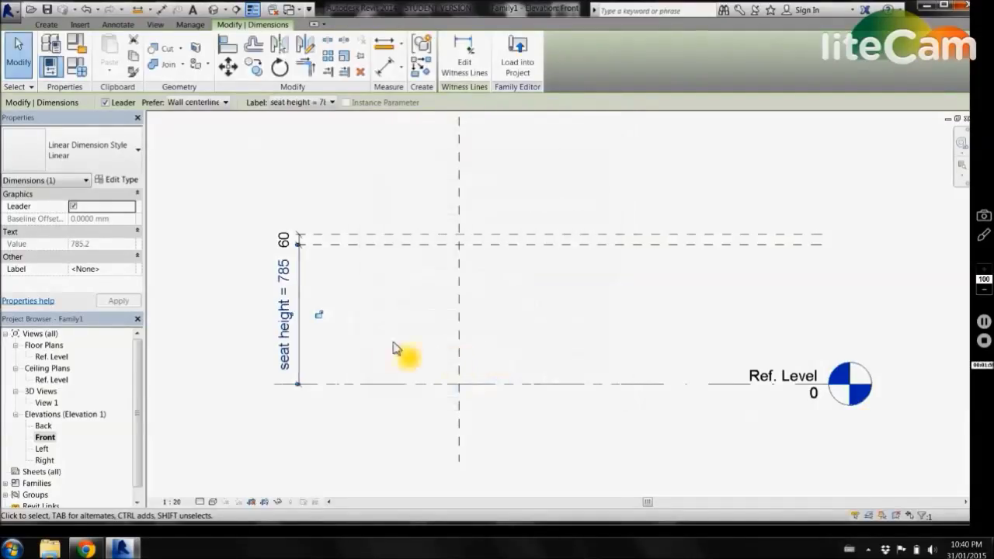
Step: Label the dimension between the two horizontal planes with a new type parameter named "seat thickness"
click(284, 241)
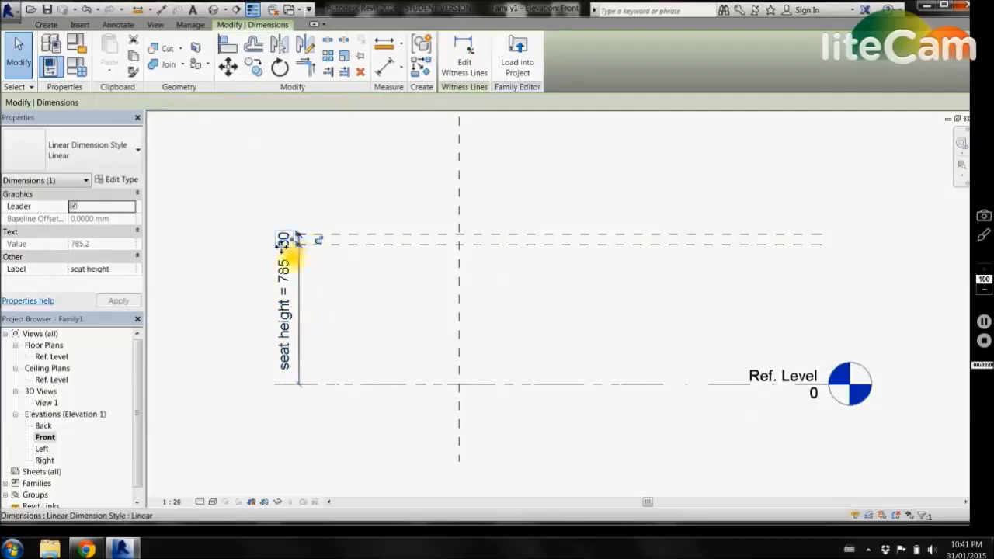
click(309, 103)
click(320, 126)
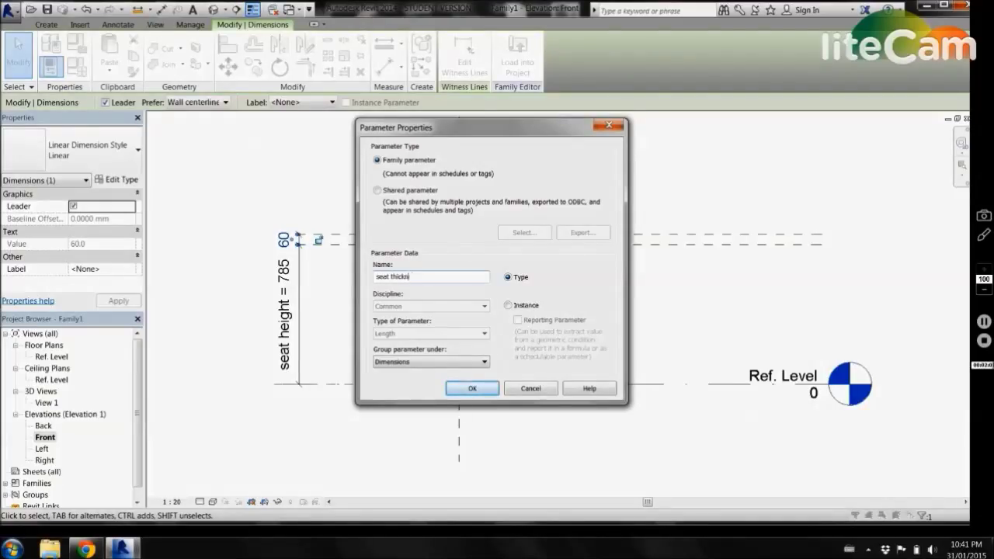
click(471, 388)
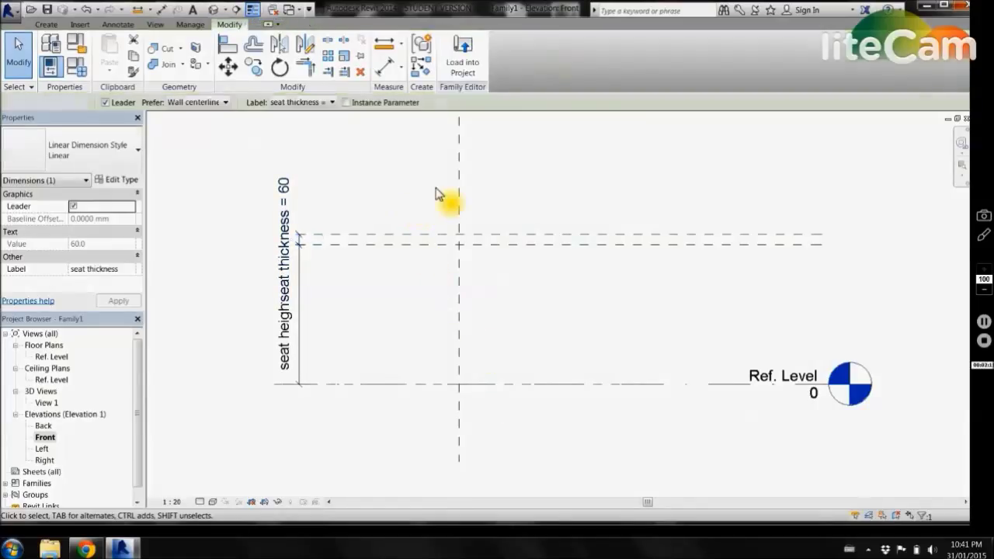
click(437, 194)
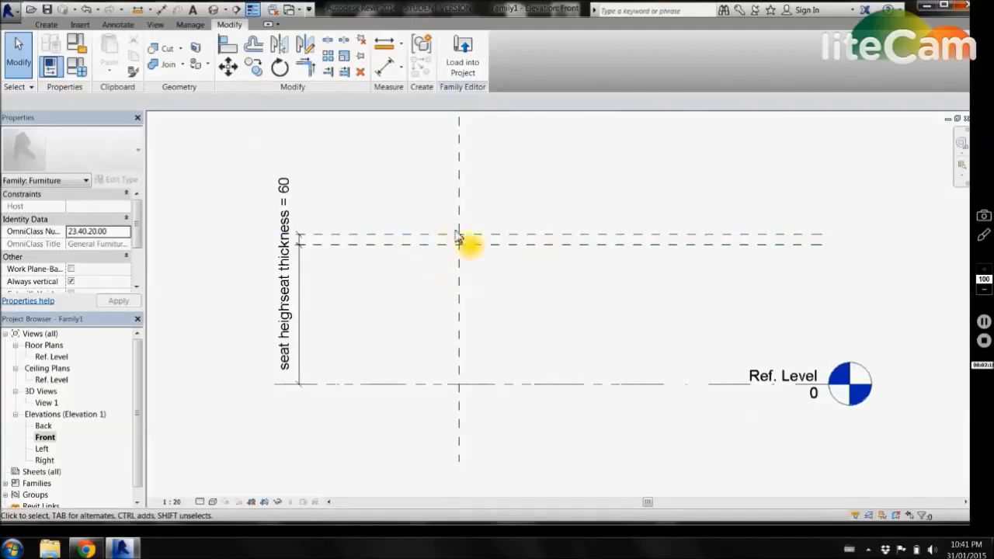
Step: Sketch a closed Revolve boundary between the two seat planes, starting at the centre plane, with a 250 mm top edge and an outer edge flaring outward about 81° downward
scroll(512, 225, up, 1)
scroll(543, 225, up, 1)
scroll(528, 217, down, 1)
click(48, 25)
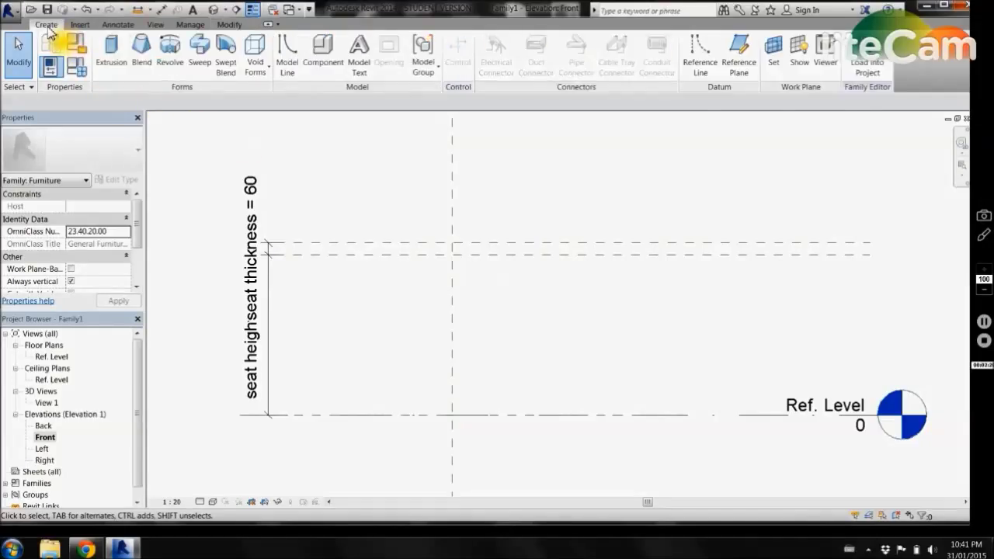
click(174, 69)
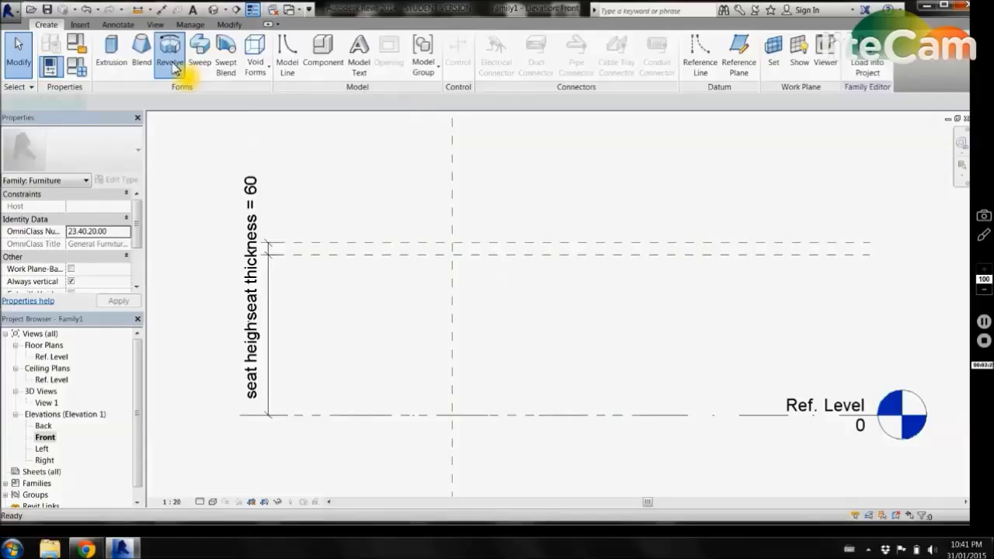
scroll(382, 328, down, 1)
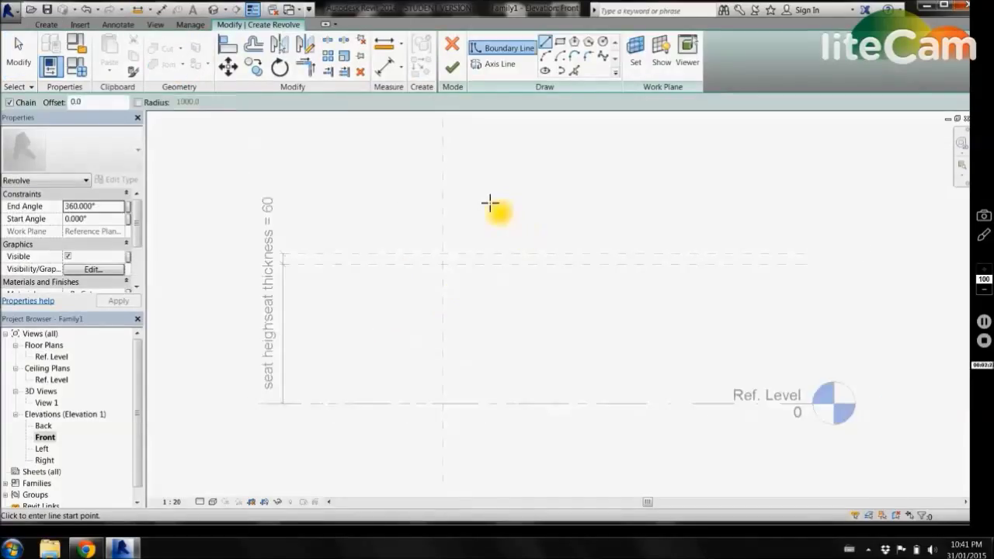
scroll(490, 204, up, 2)
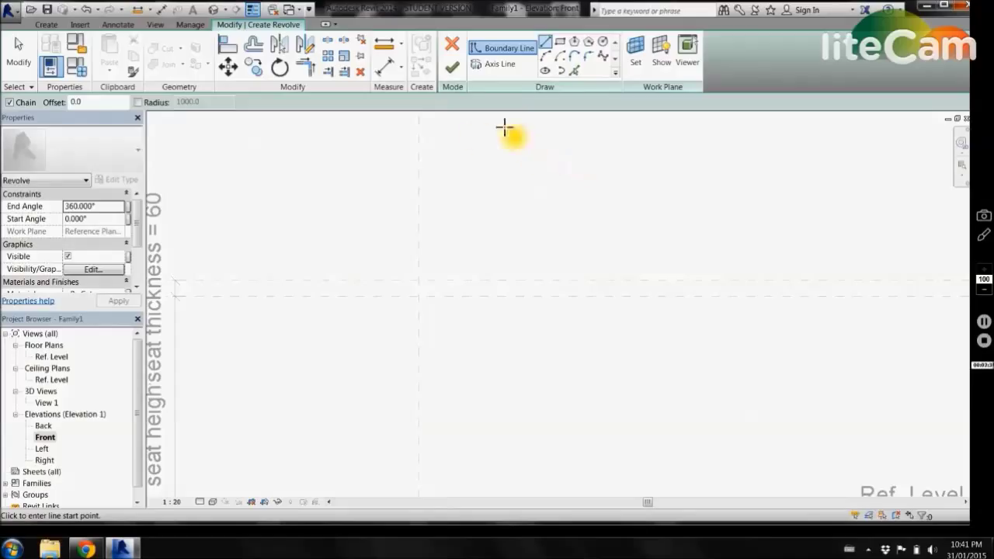
scroll(469, 277, up, 3)
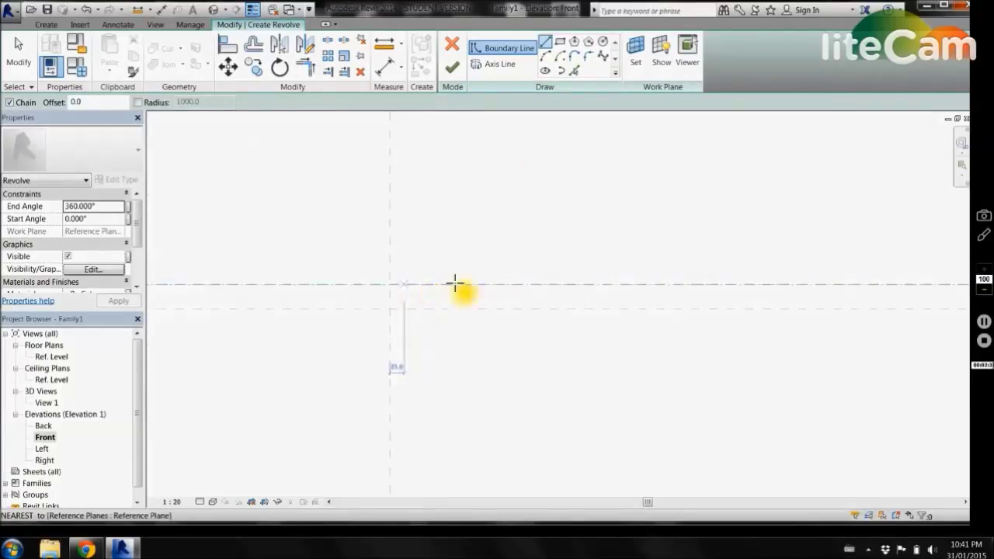
click(391, 285)
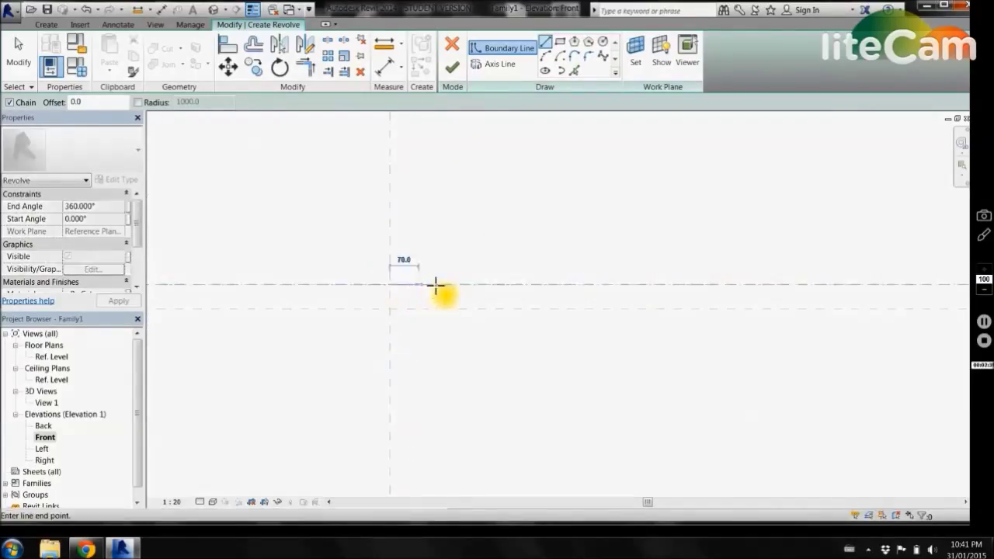
click(493, 285)
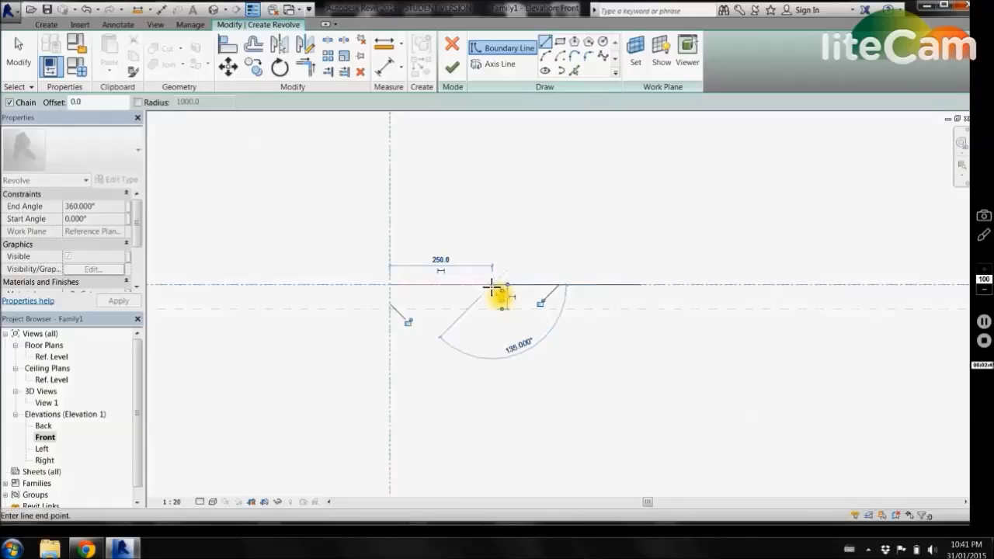
scroll(493, 311, up, 4)
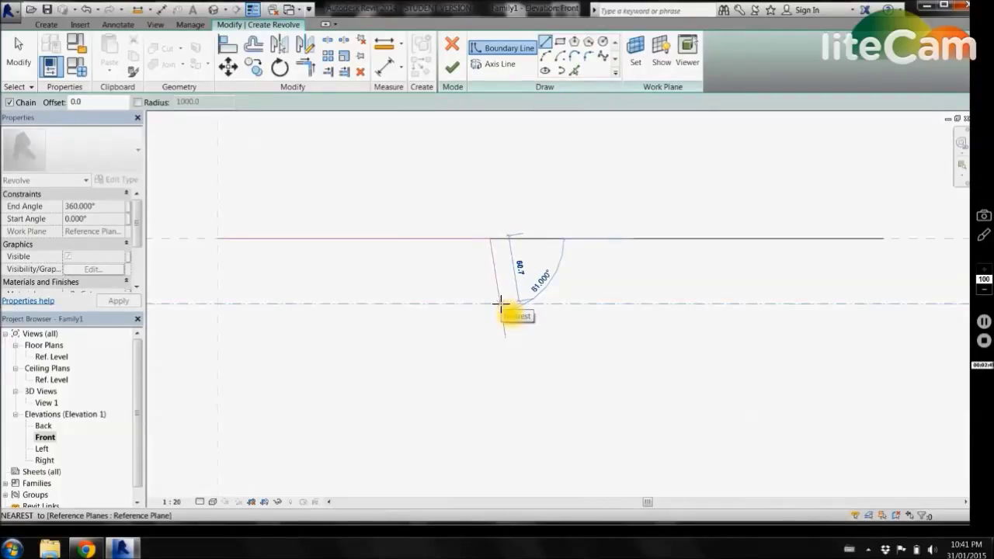
click(500, 303)
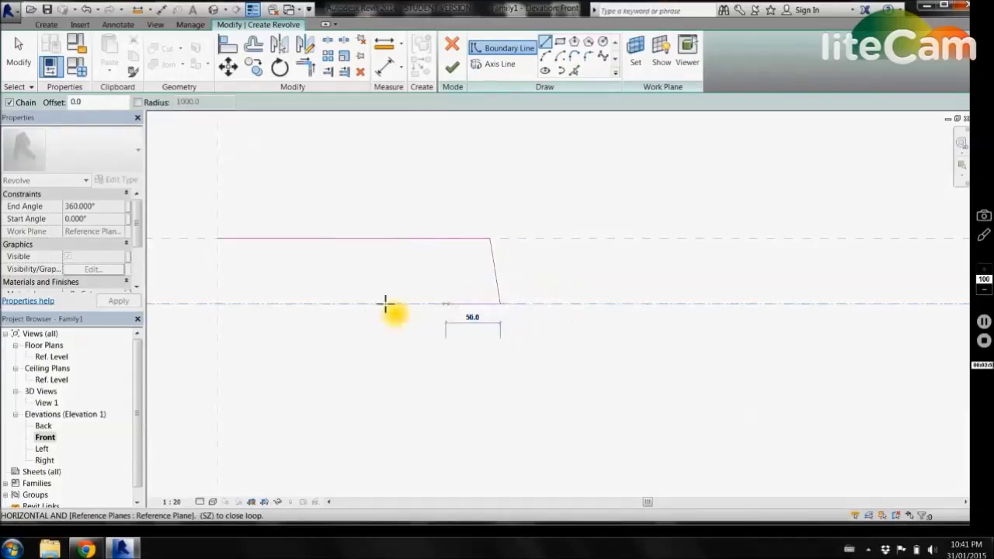
click(219, 303)
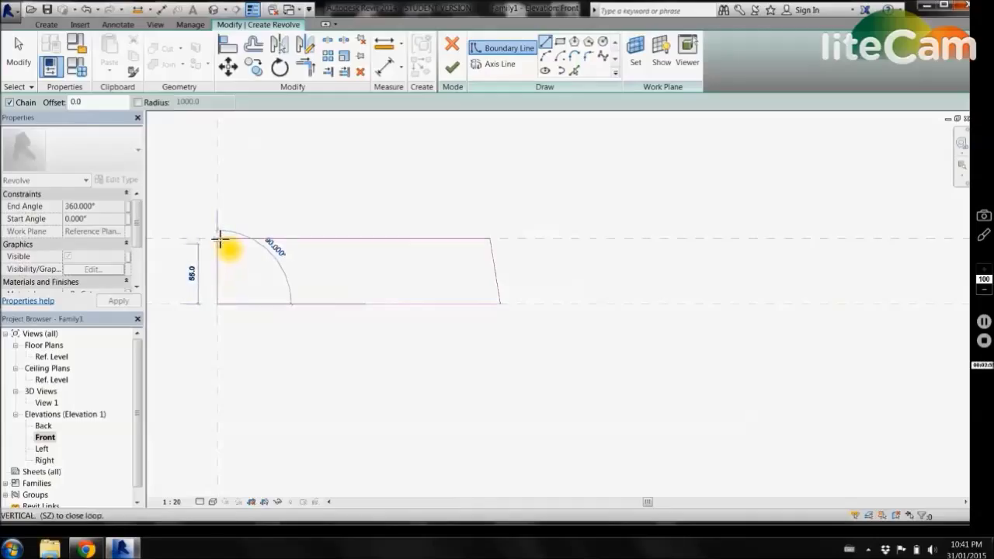
click(218, 240)
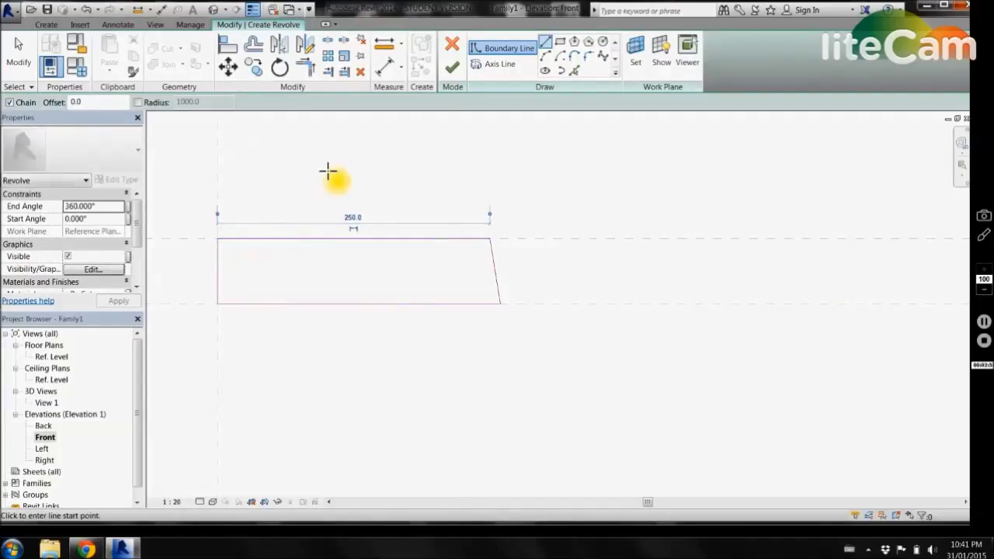
Step: Align the revolve boundary's top edge with the upper seat reference plane and lock it there
key(Escape)
key(Escape)
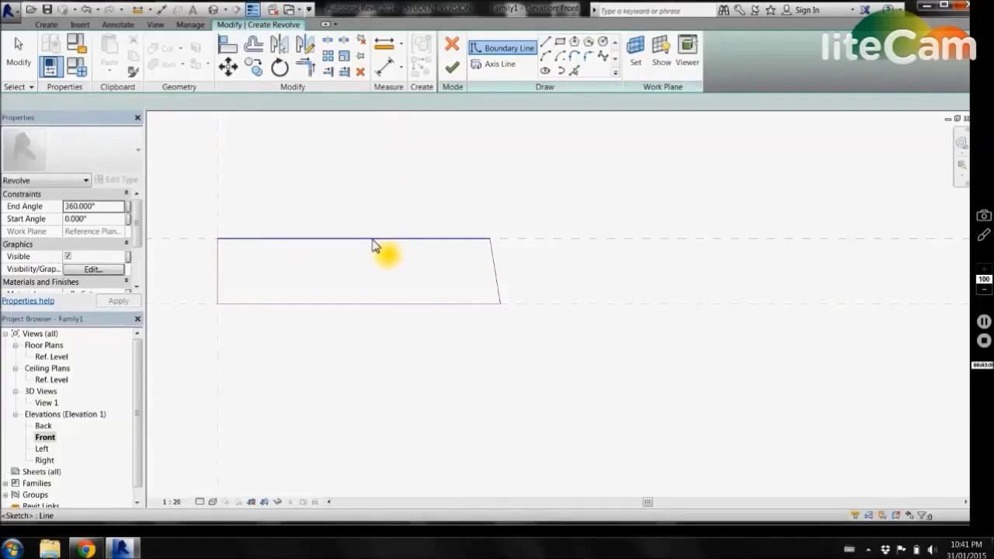
scroll(578, 345, down, 1)
scroll(429, 295, up, 2)
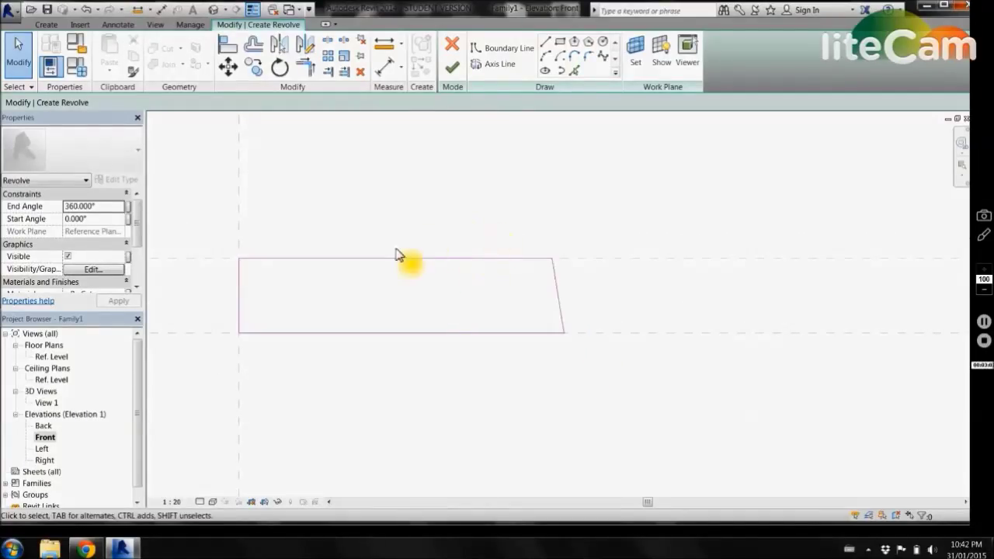
click(420, 259)
mouse_move(421, 267)
mouse_down()
mouse_move(420, 278)
mouse_move(420, 263)
mouse_up()
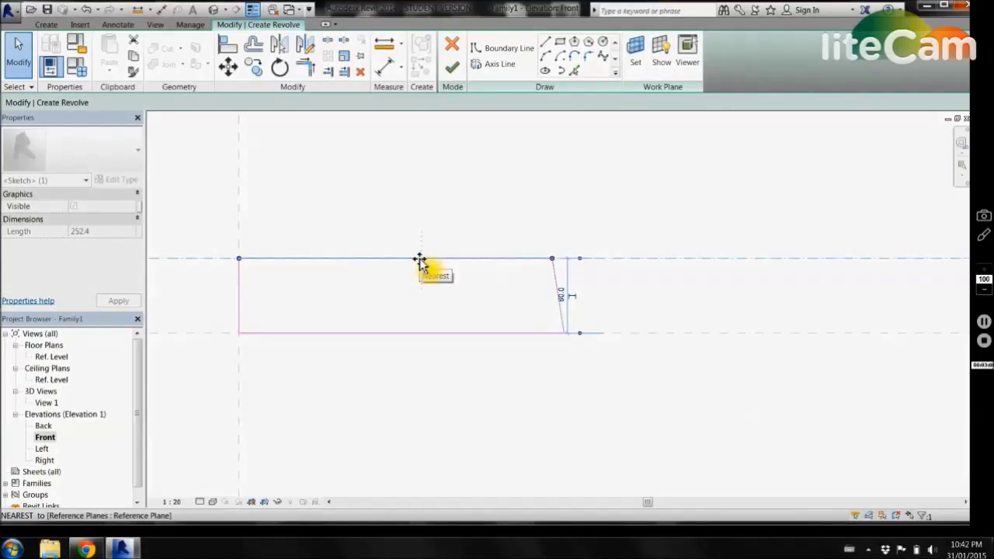
drag(420, 259, 420, 259)
scroll(544, 283, up, 2)
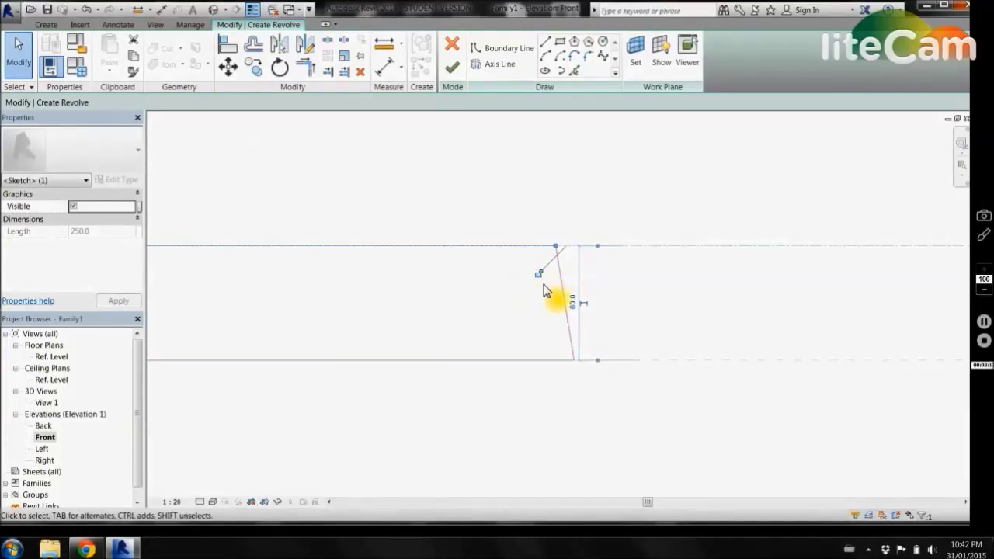
click(539, 274)
scroll(656, 267, down, 1)
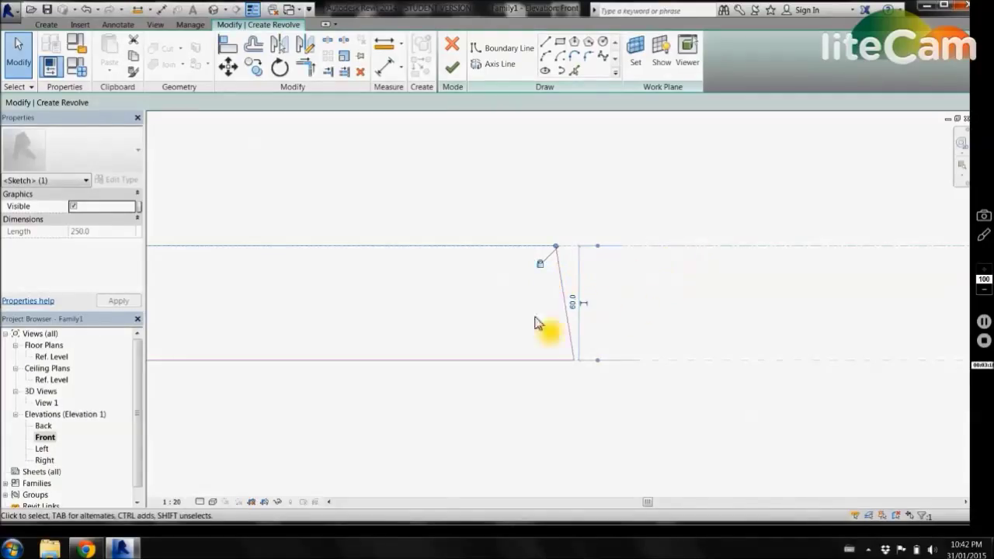
Step: Align the revolve boundary's bottom edge with the lower seat reference plane and lock it there
click(442, 348)
mouse_move(446, 351)
mouse_down()
mouse_move(450, 329)
mouse_move(453, 348)
mouse_up()
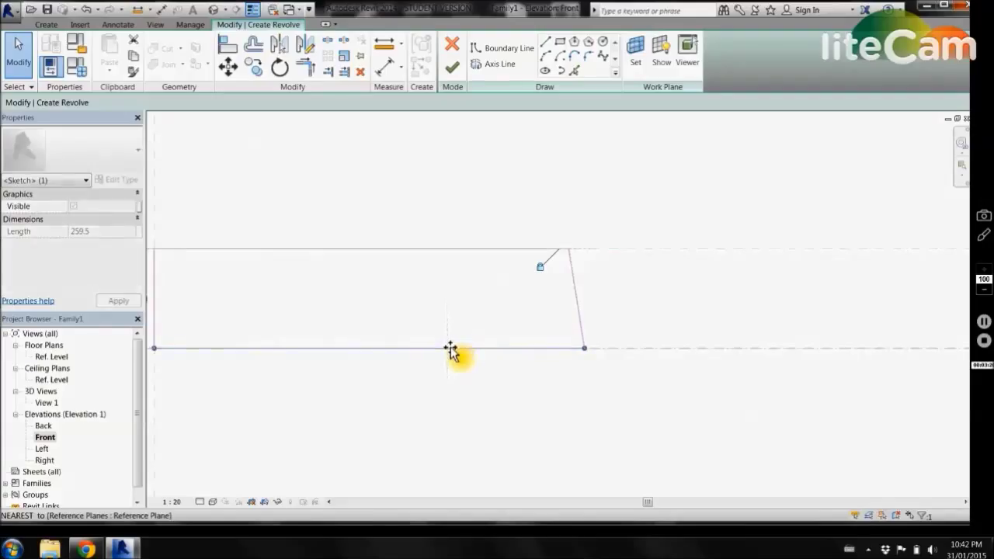
scroll(590, 345, up, 2)
click(567, 329)
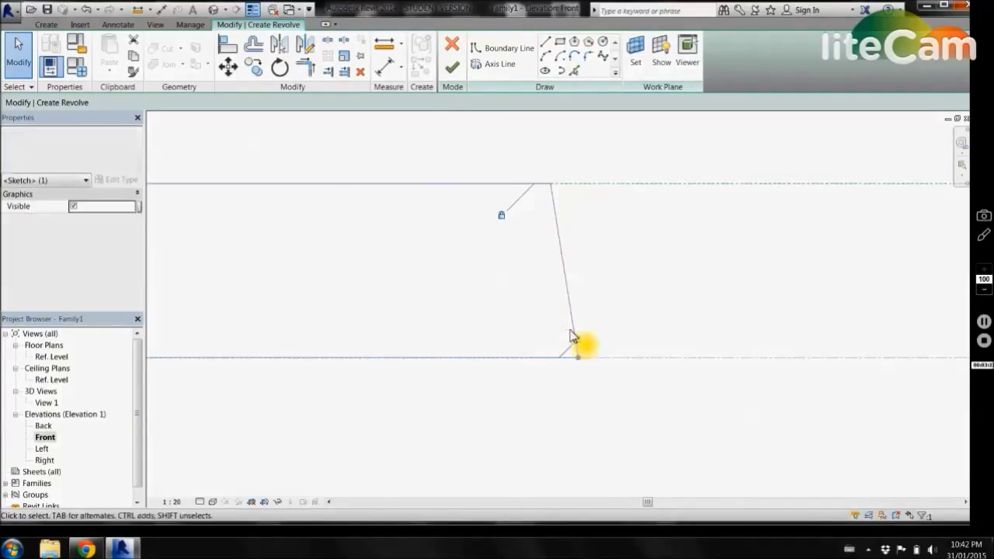
scroll(660, 321, down, 2)
scroll(536, 398, down, 1)
scroll(512, 365, up, 1)
scroll(548, 369, down, 1)
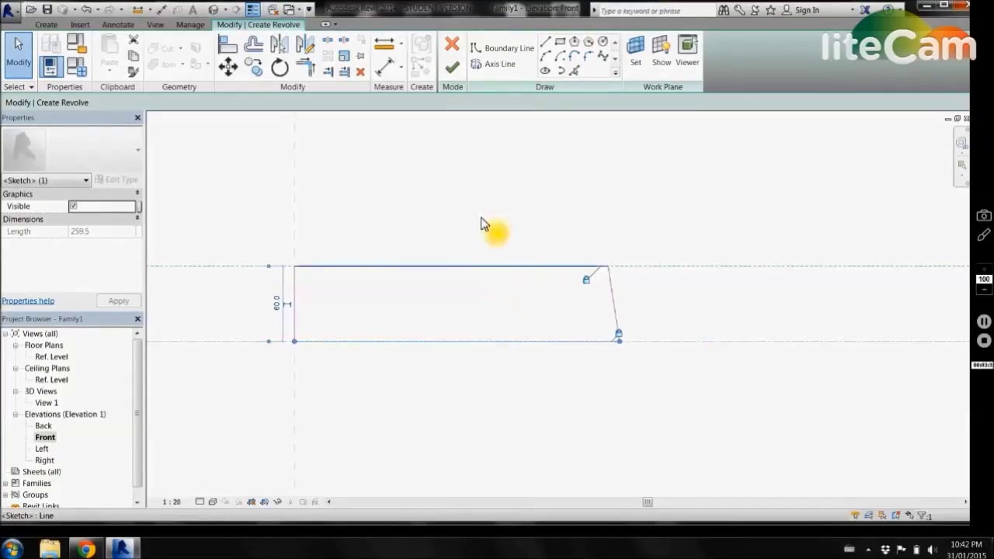
Step: Draw the revolve's axis line along the centre plane from the upper seat plane down to Ref. Level and finish the revolve
click(454, 70)
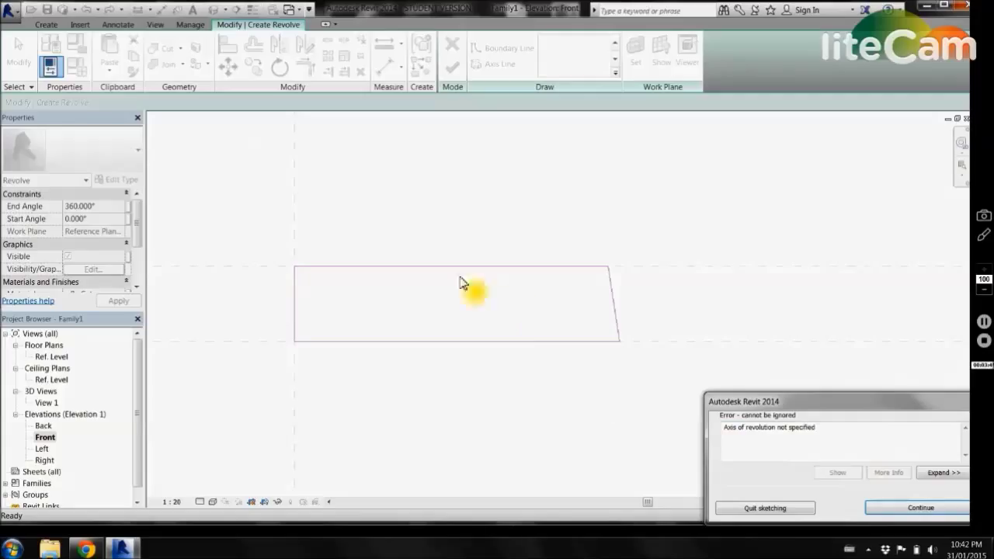
click(921, 509)
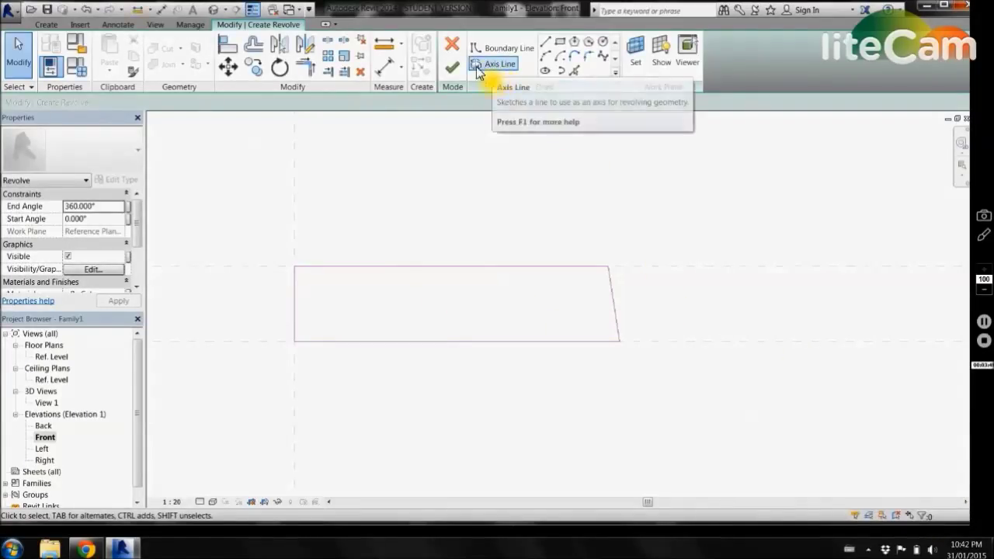
click(501, 66)
scroll(719, 195, down, 3)
click(473, 231)
scroll(499, 174, down, 1)
scroll(498, 244, down, 3)
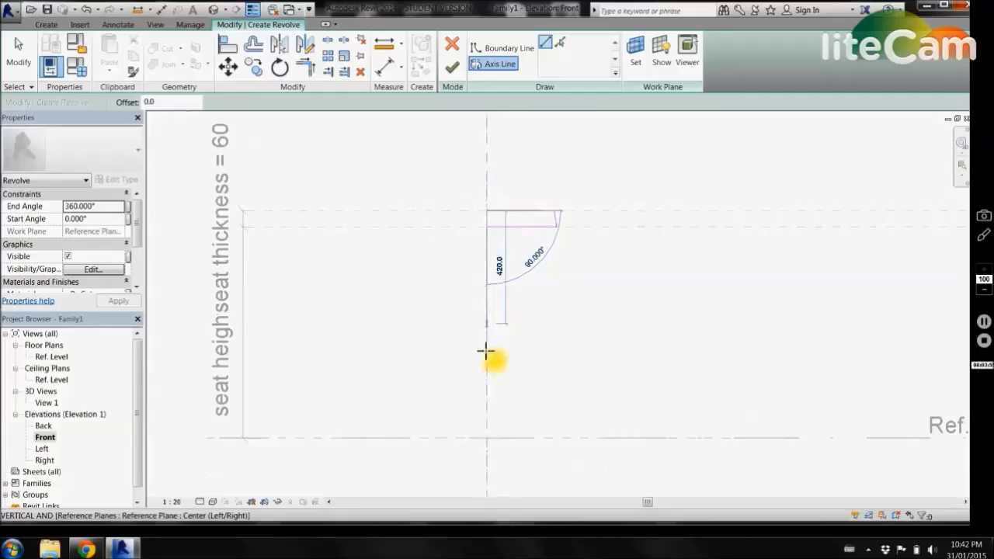
click(489, 437)
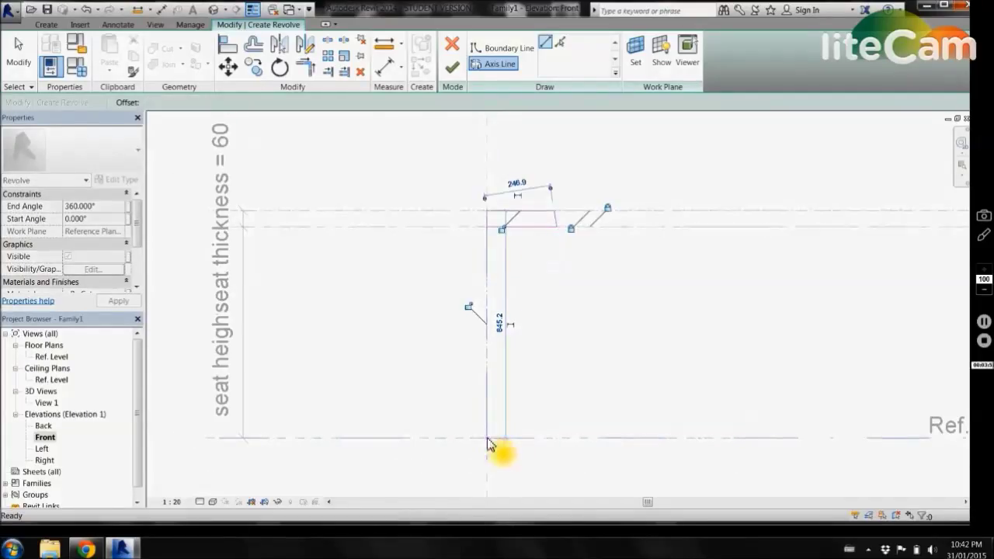
click(452, 67)
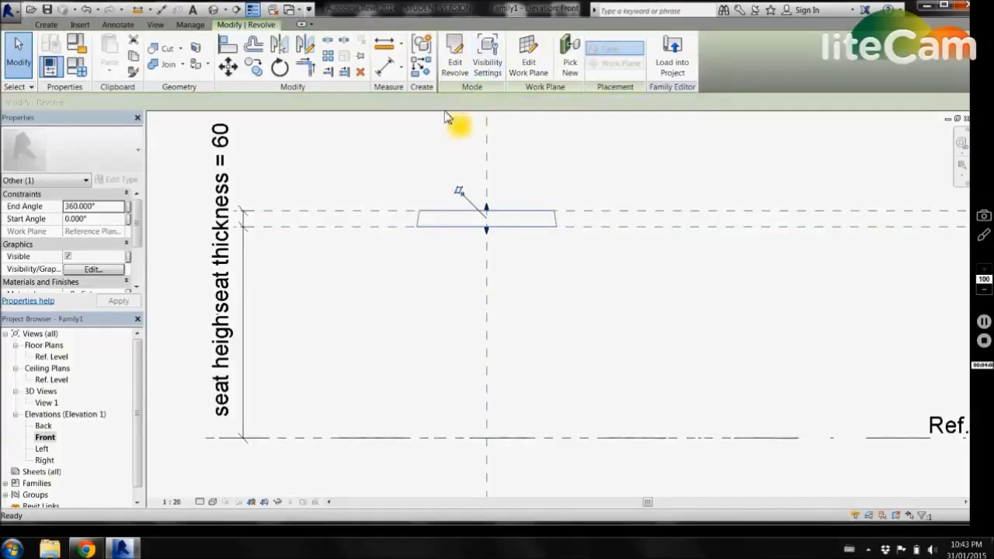
click(411, 149)
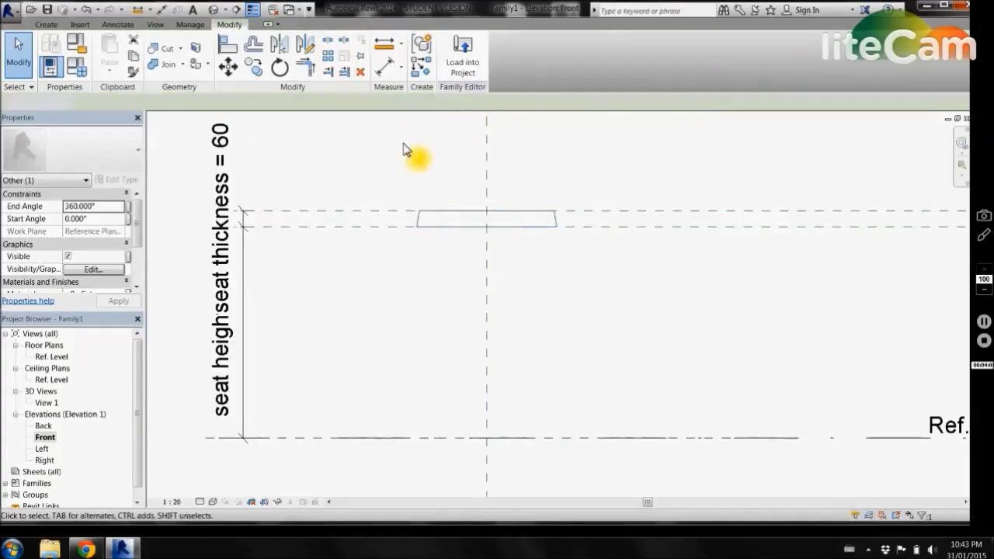
Step: Examine the revolved seat in the 3D view and return to the Front elevation to review its profile
click(213, 10)
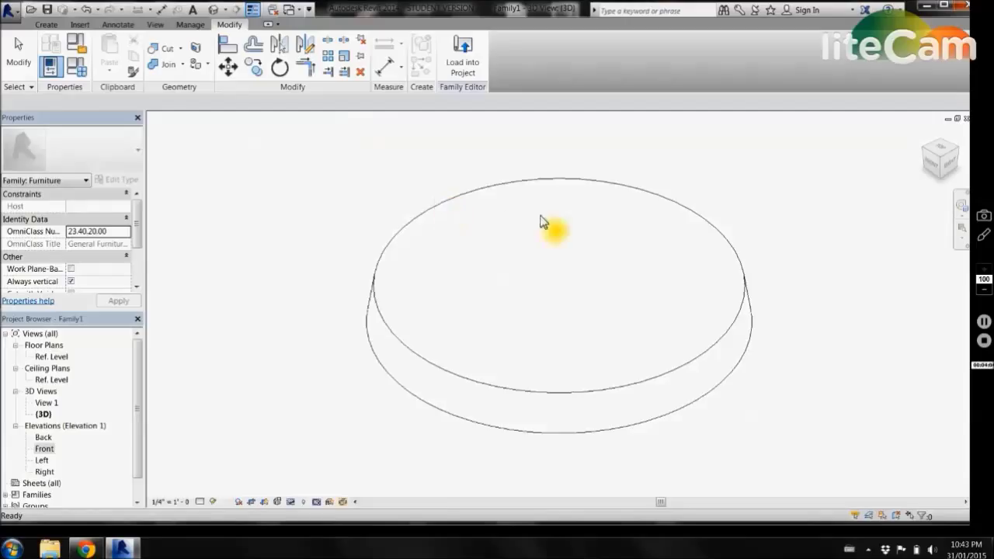
shift+middle_drag(459, 274, 524, 177)
double_click(45, 451)
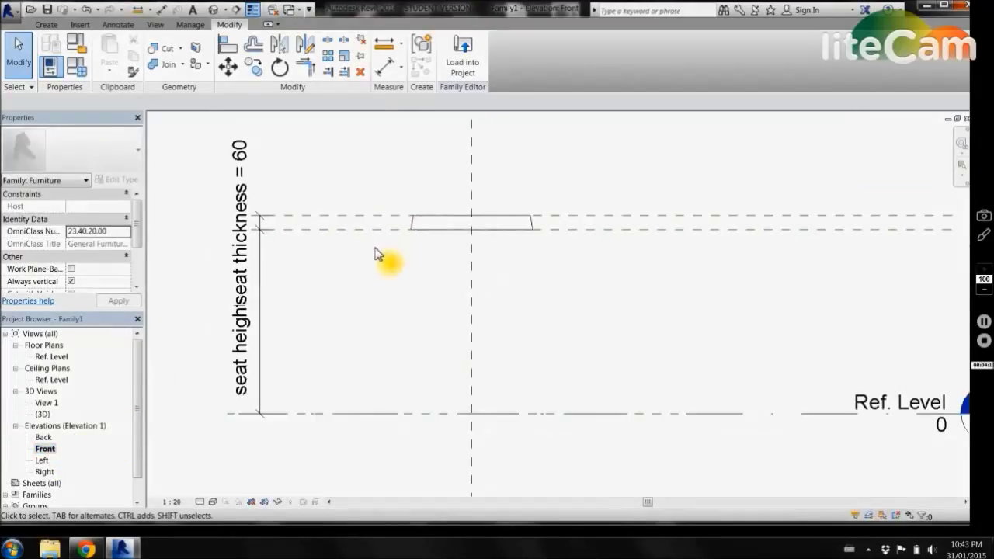
scroll(474, 217, up, 2)
scroll(504, 208, down, 2)
scroll(501, 237, up, 2)
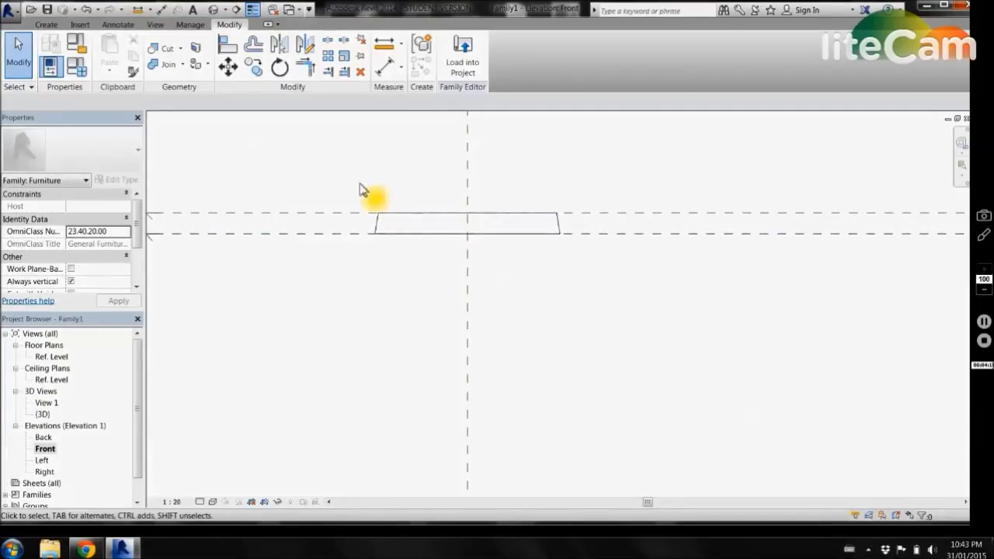
scroll(365, 187, down, 1)
scroll(357, 260, up, 2)
scroll(385, 233, down, 2)
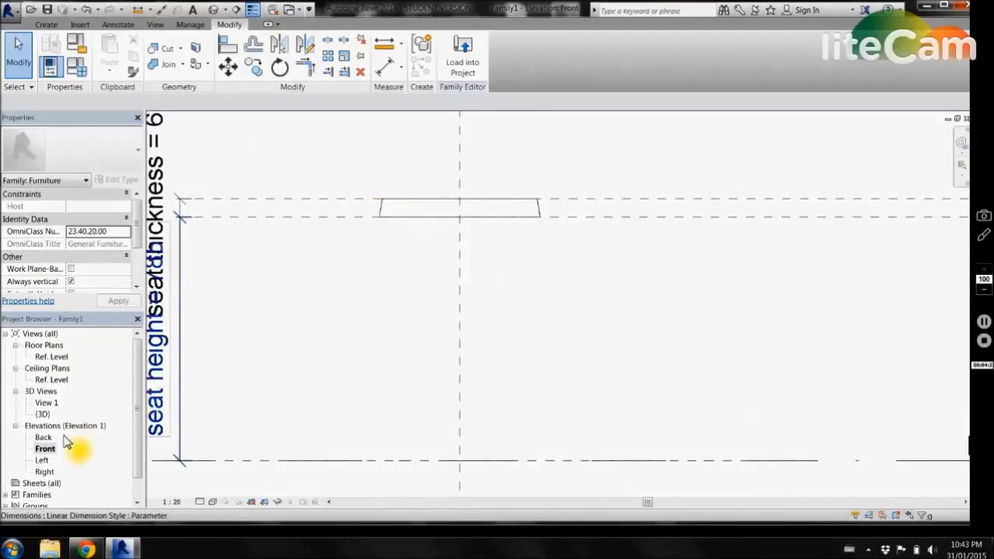
Step: Draw a vertical model line from the seat's lower left corner down to Ref. Level
click(45, 24)
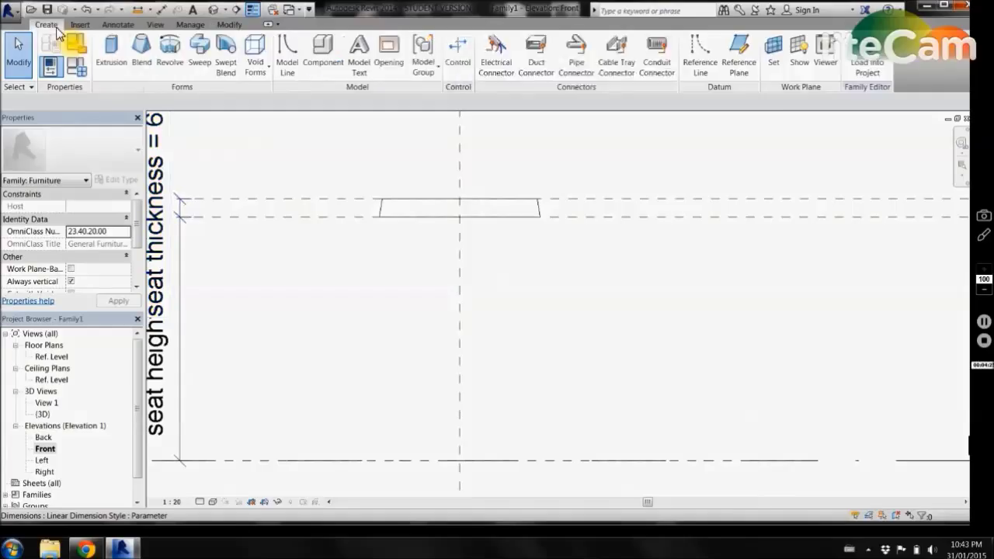
click(289, 68)
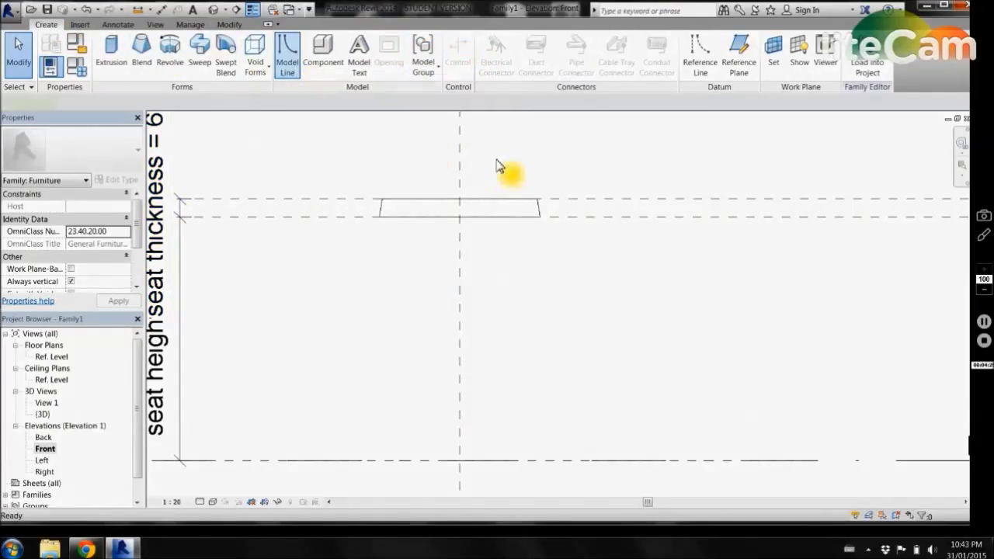
scroll(512, 155, down, 1)
scroll(437, 211, up, 3)
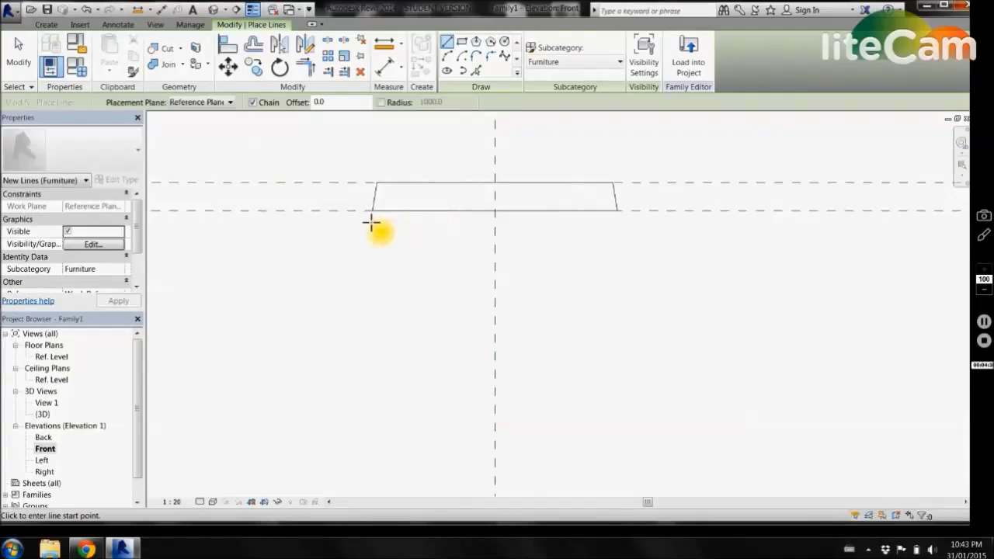
scroll(371, 224, up, 2)
scroll(373, 208, down, 3)
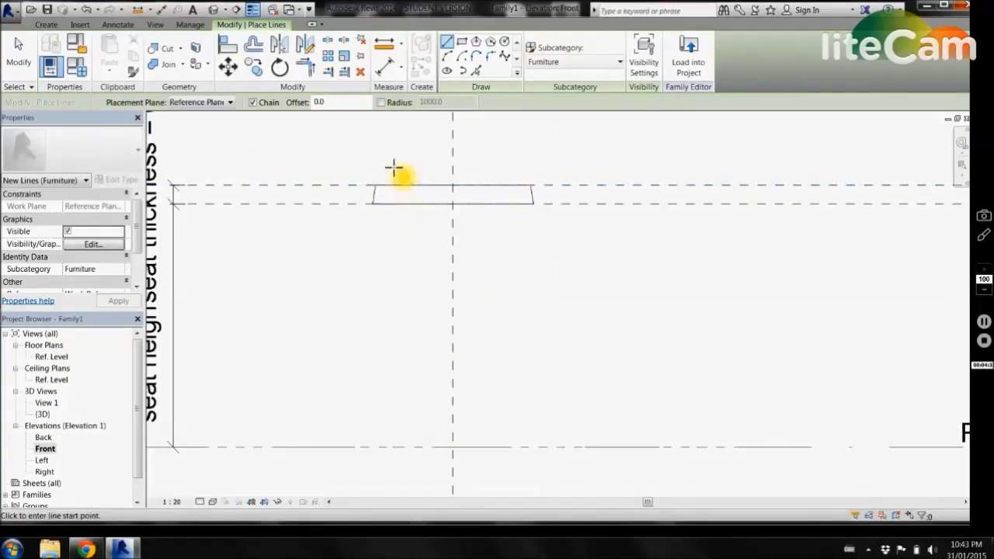
click(374, 204)
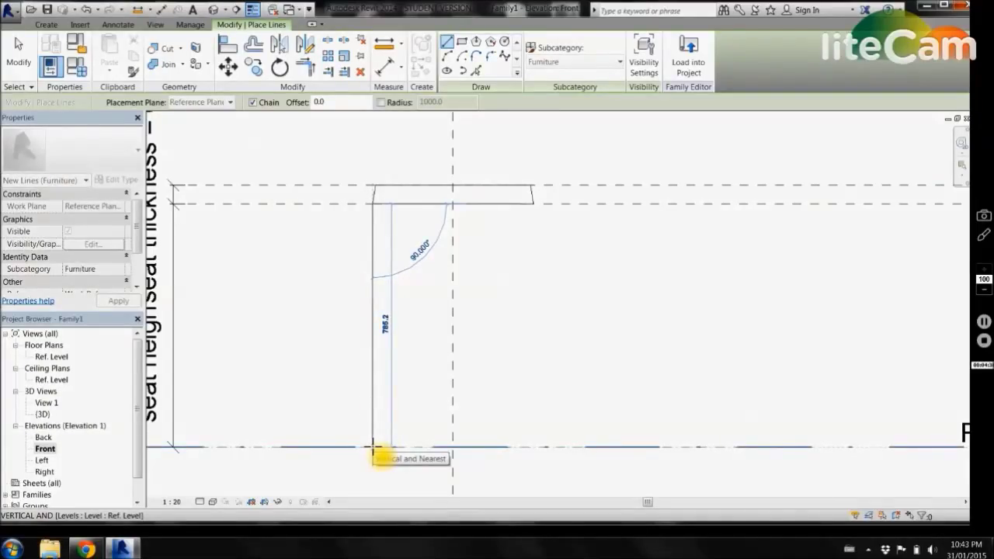
click(374, 448)
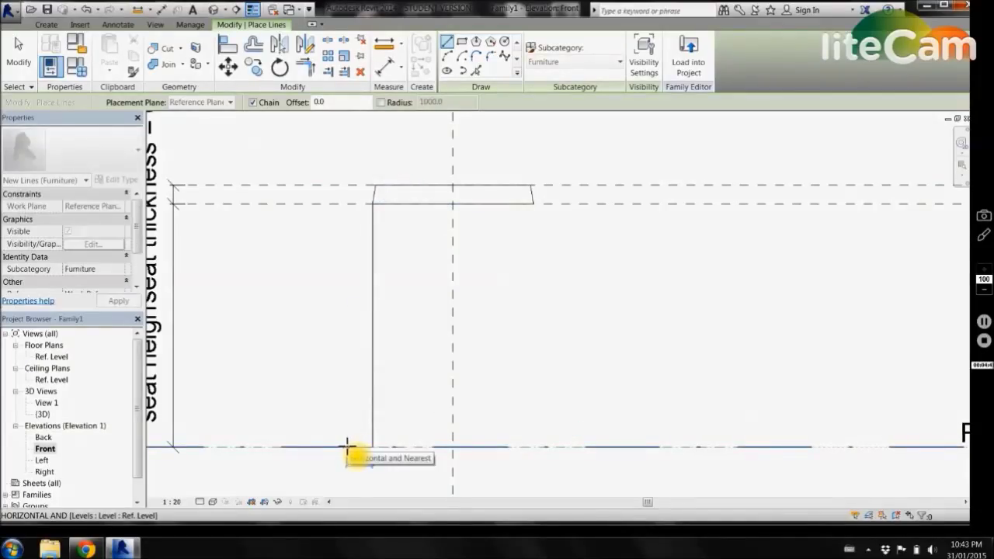
Step: Continue the model line 80 mm outward along Ref. Level and back up to the seat's lower corner as a slanted leg line
text(80)
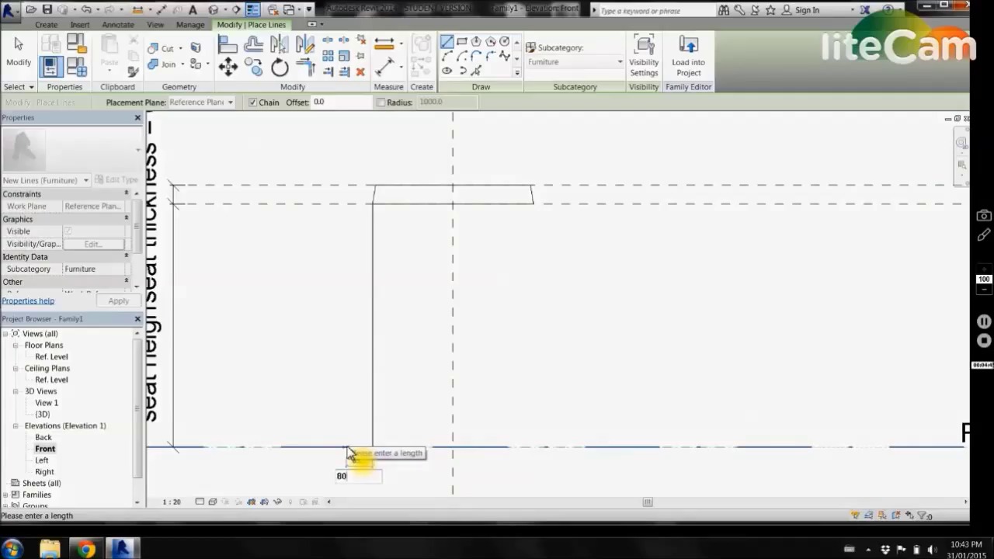
key(Return)
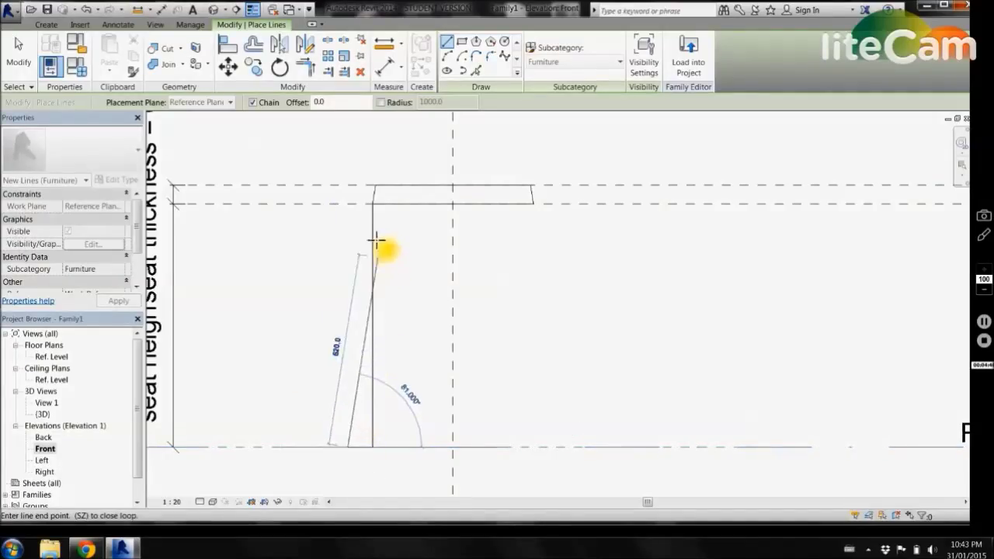
click(373, 204)
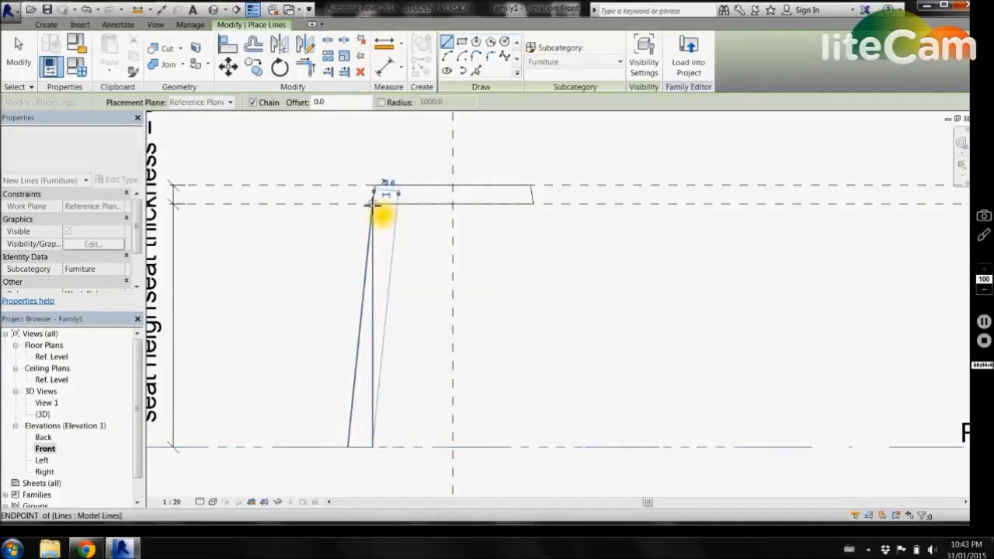
click(375, 210)
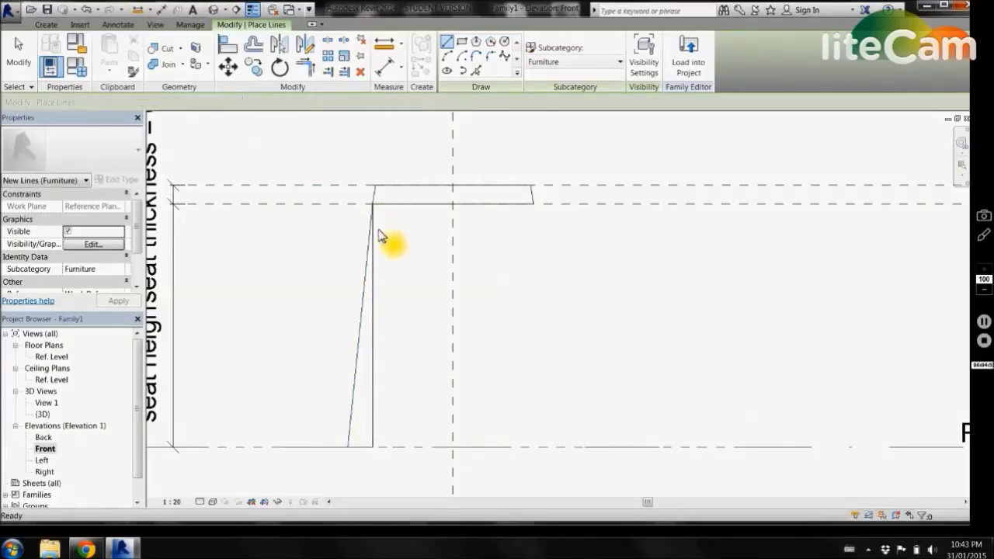
Step: Delete the vertical and short horizontal helper lines, keeping only the slanted leg line
key(Escape)
click(374, 289)
key(Delete)
click(365, 453)
click(433, 371)
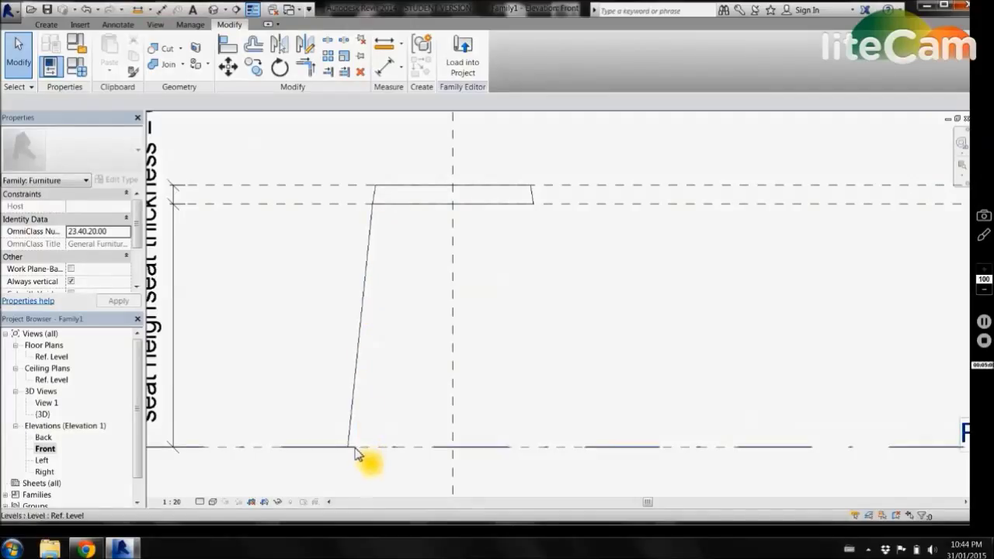
Step: Snap the slanted leg line's upper endpoint to the lower seat reference plane and lock the alignment
click(368, 278)
scroll(392, 207, up, 4)
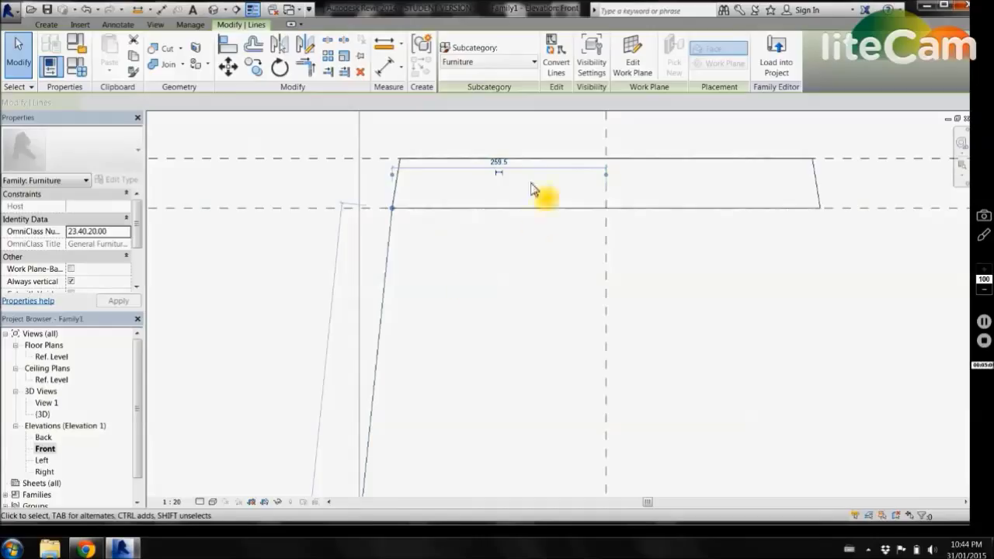
drag(397, 217, 393, 233)
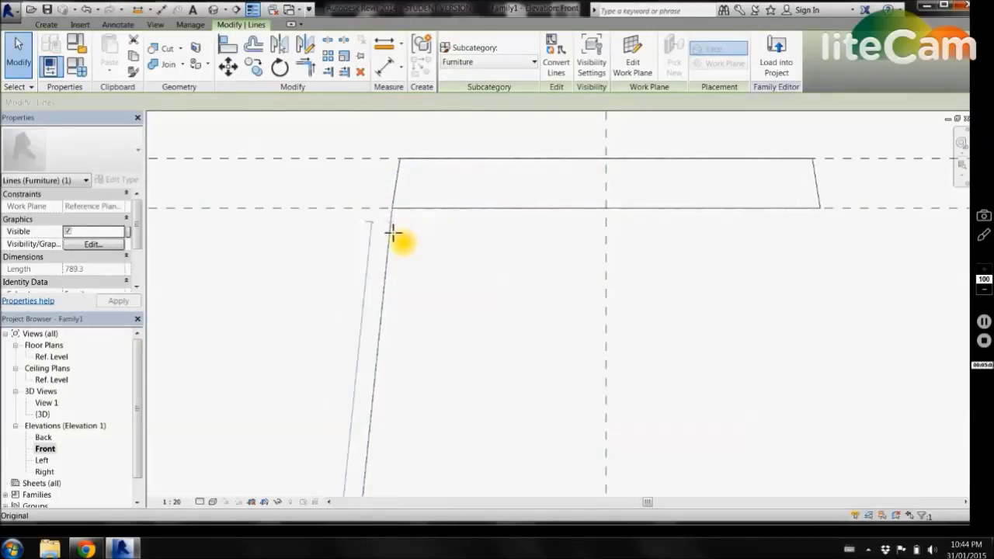
click(395, 210)
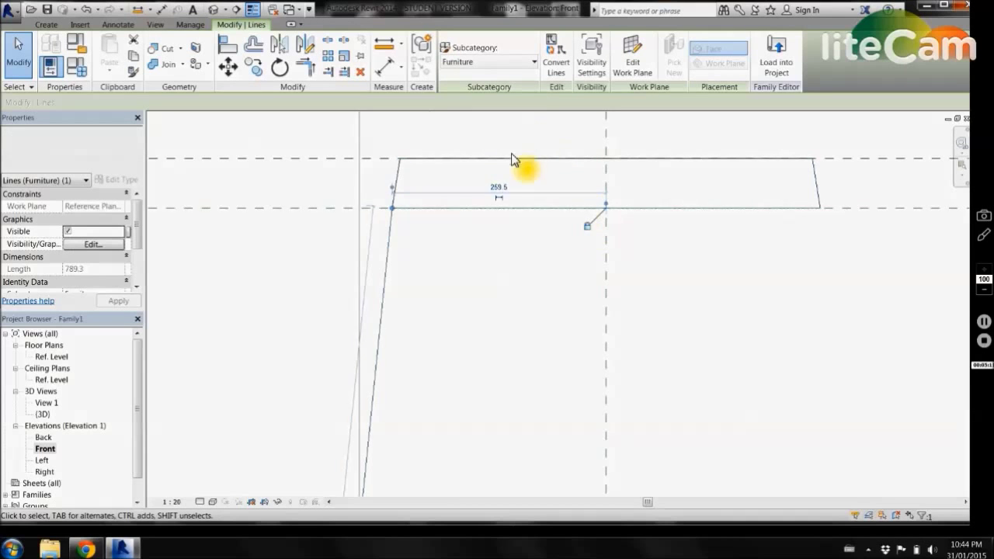
Step: Snap the slanted leg line's lower endpoint to Ref. Level and lock the alignment
scroll(518, 160, down, 3)
scroll(435, 432, down, 2)
scroll(434, 493, up, 4)
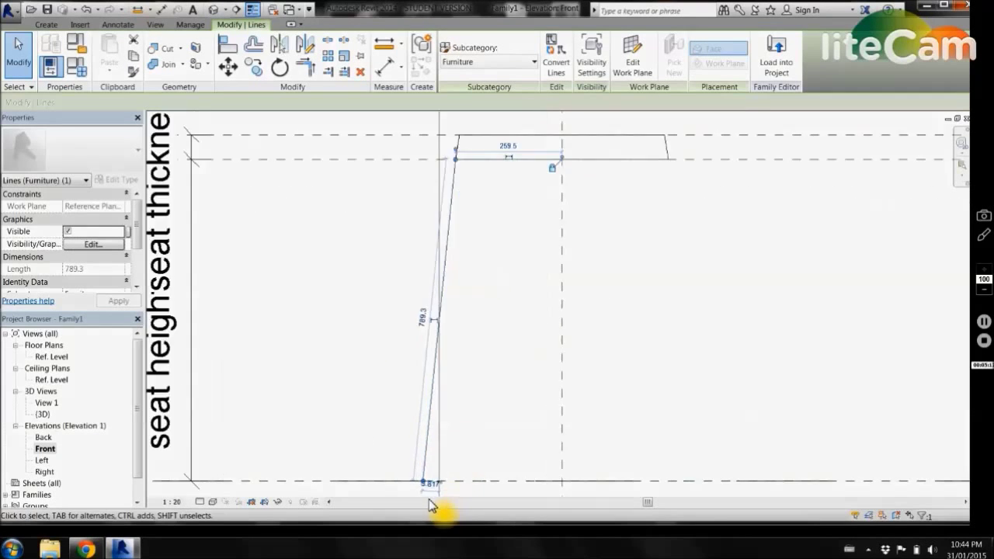
mouse_move(426, 458)
mouse_down()
mouse_move(424, 431)
mouse_move(423, 456)
mouse_up()
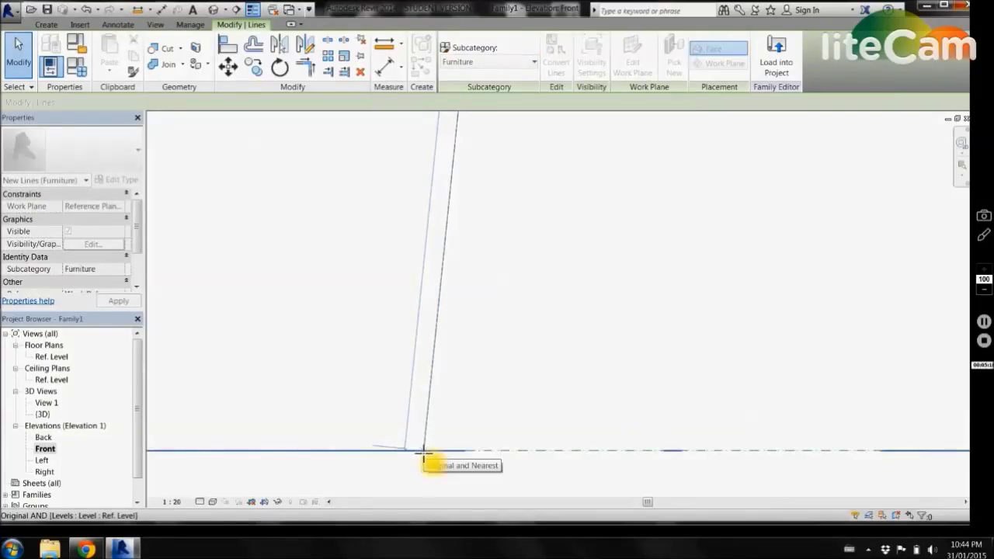
click(424, 454)
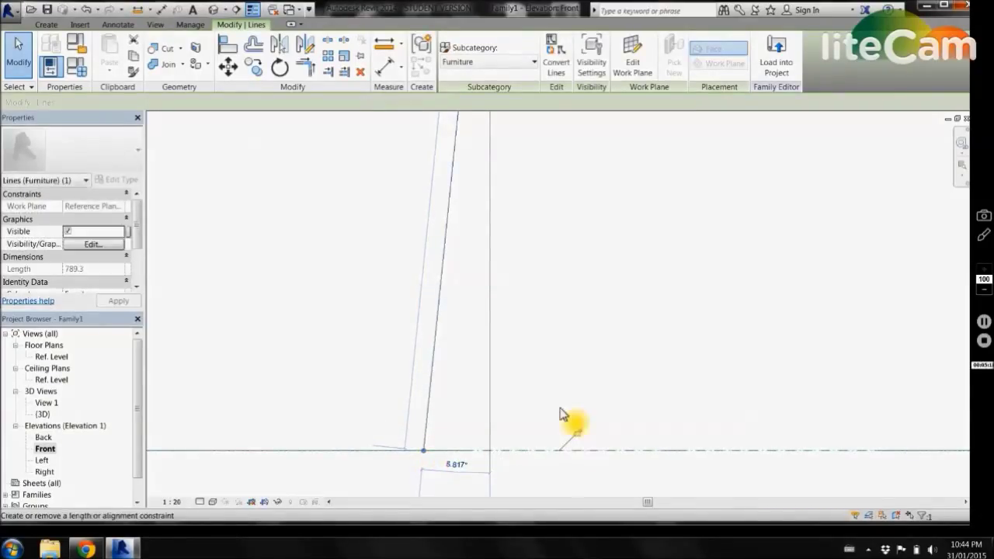
scroll(571, 426, down, 4)
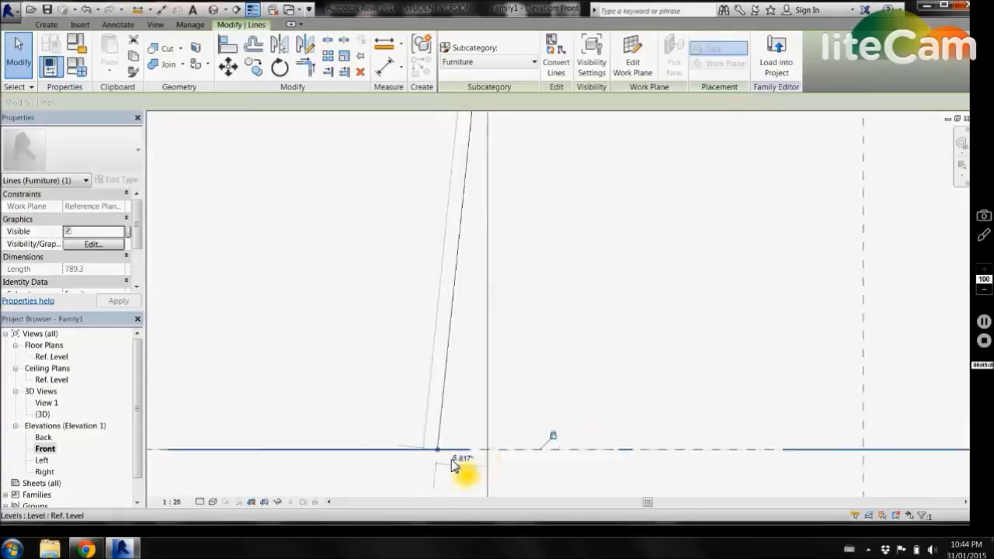
click(509, 340)
Step: Mirror a copy of the slanted leg line about the Center (Left/Right) reference plane
scroll(533, 275, up, 3)
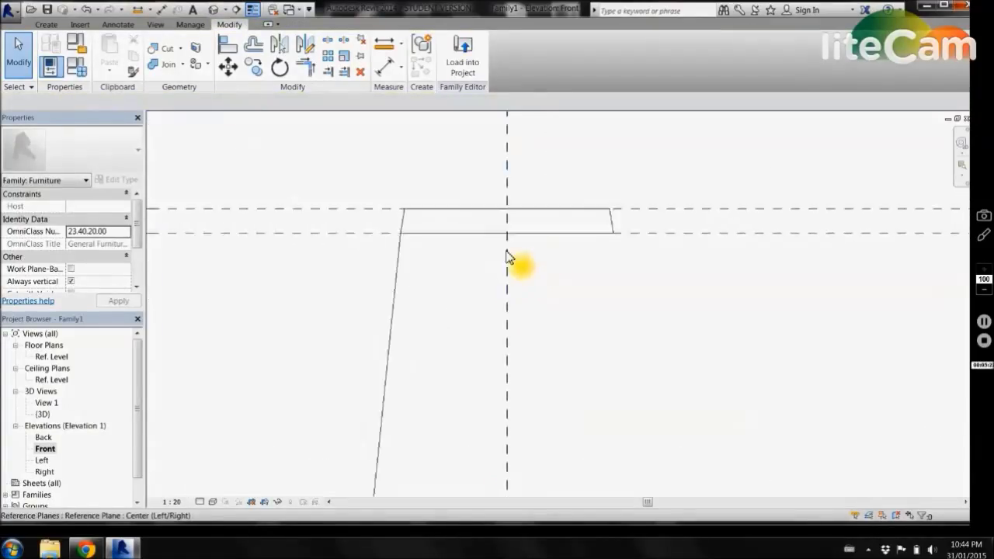
scroll(497, 256, down, 2)
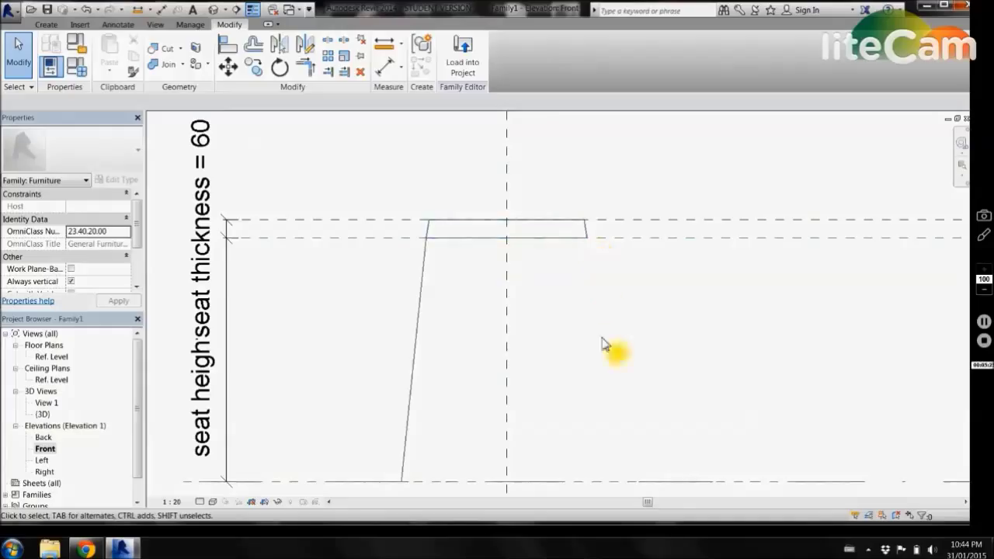
click(422, 309)
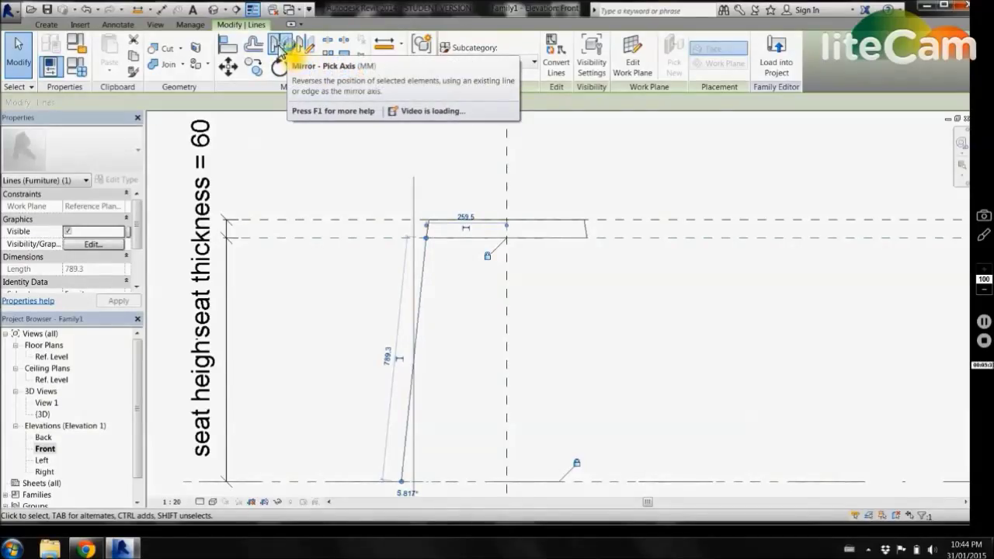
click(281, 46)
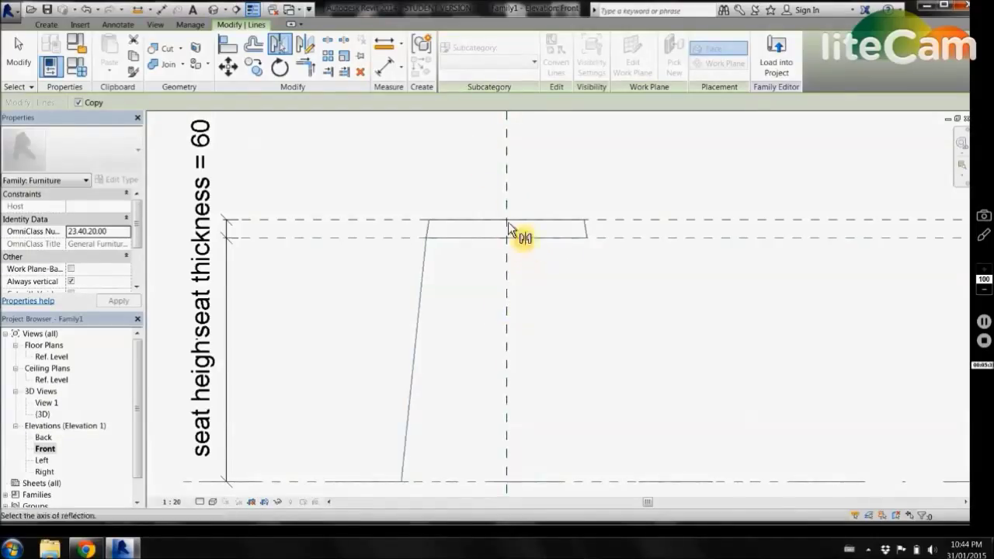
click(509, 313)
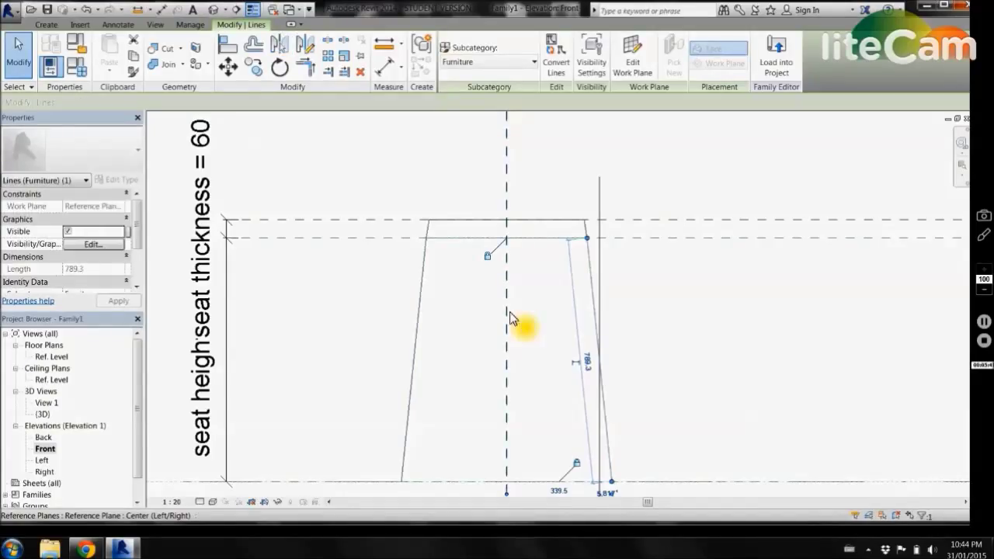
click(532, 282)
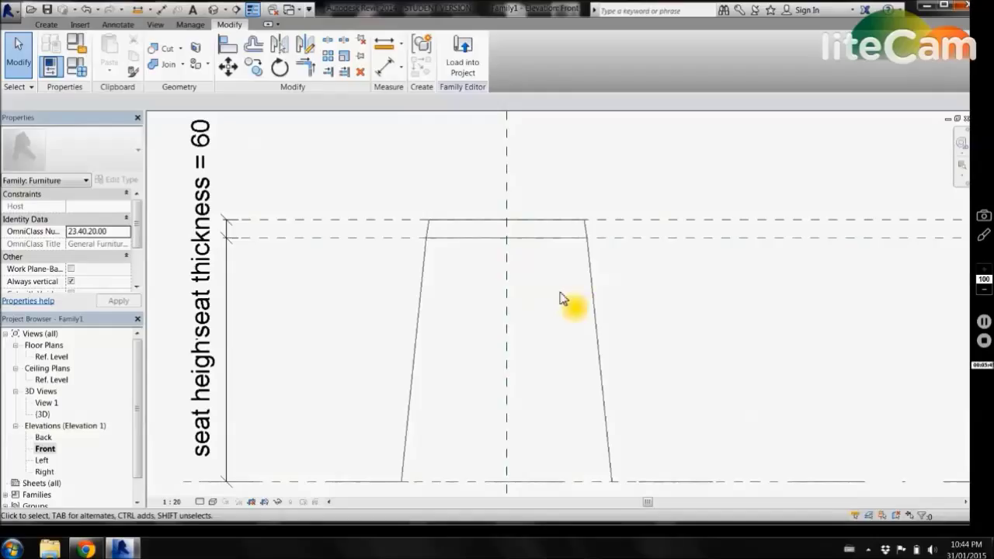
scroll(349, 243, down, 1)
scroll(427, 278, up, 1)
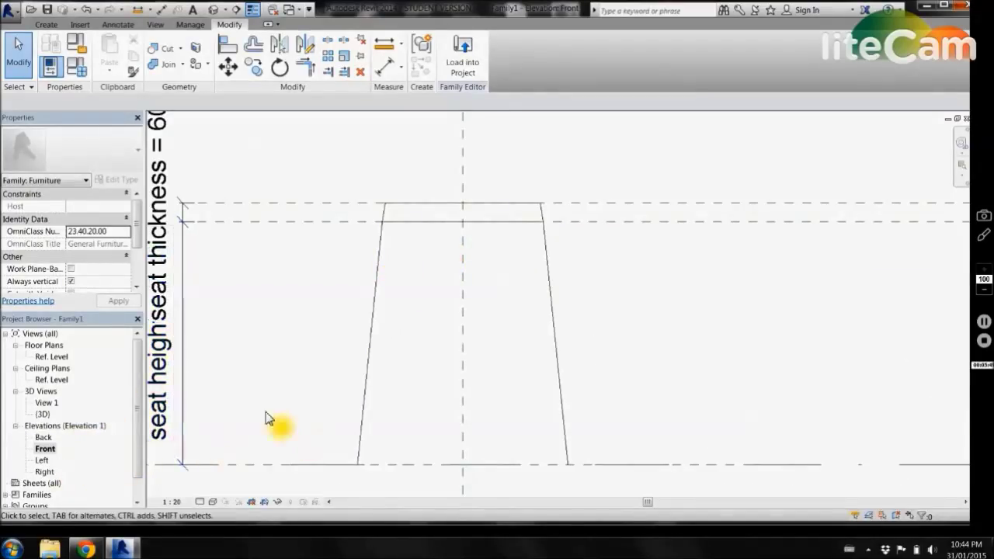
Step: In the Left elevation, draw a vertical model line from the seat's lower left corner down to Ref. Level
double_click(42, 461)
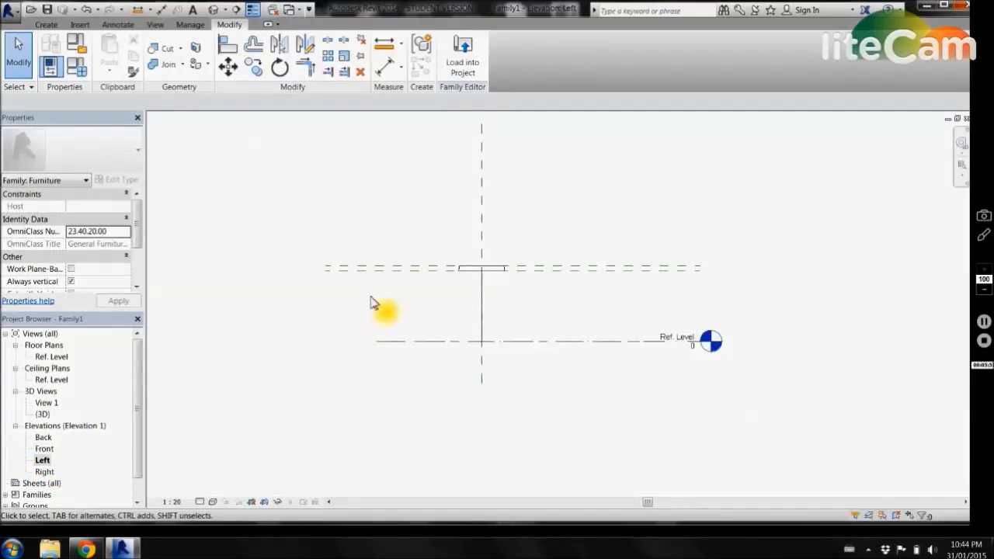
scroll(457, 266, up, 4)
scroll(559, 343, up, 2)
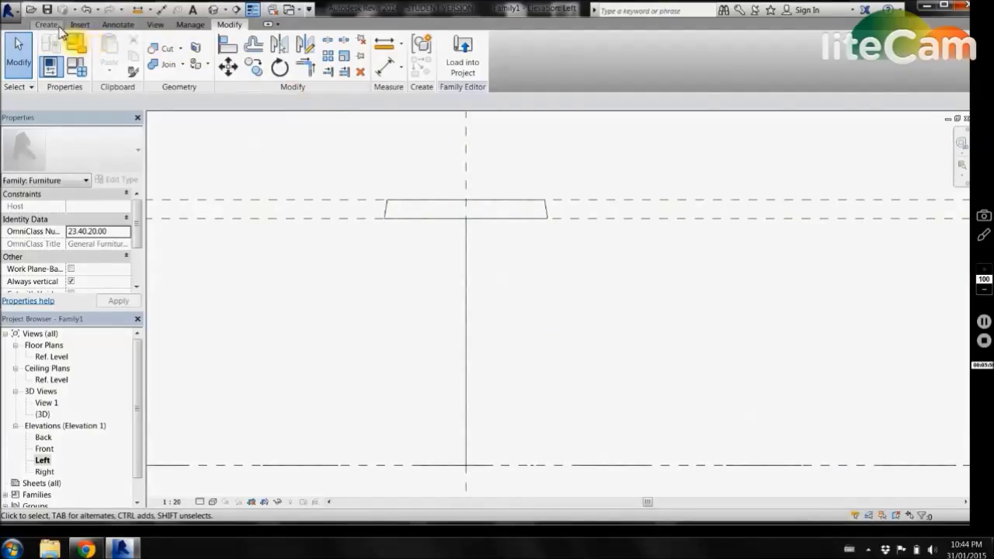
click(49, 24)
click(286, 69)
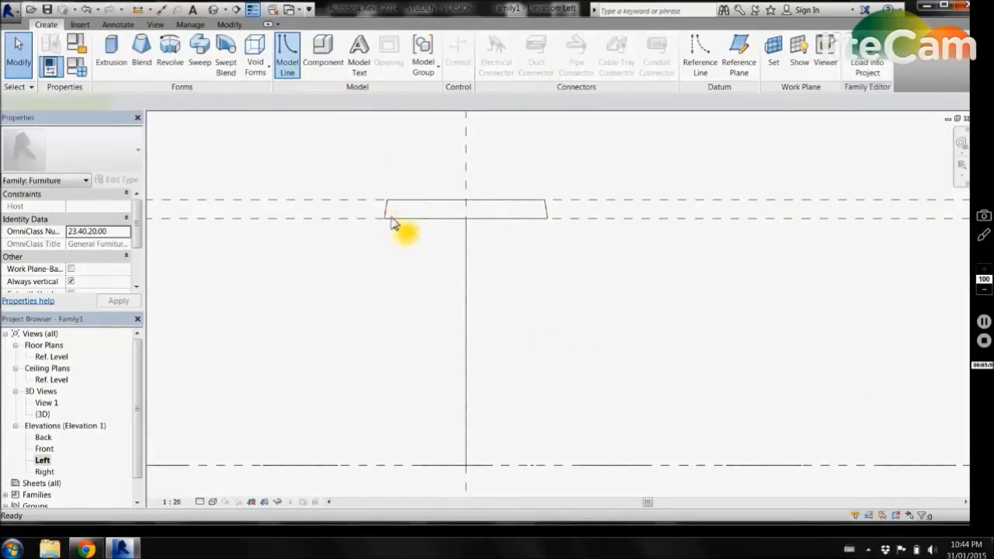
click(383, 217)
scroll(381, 235, down, 1)
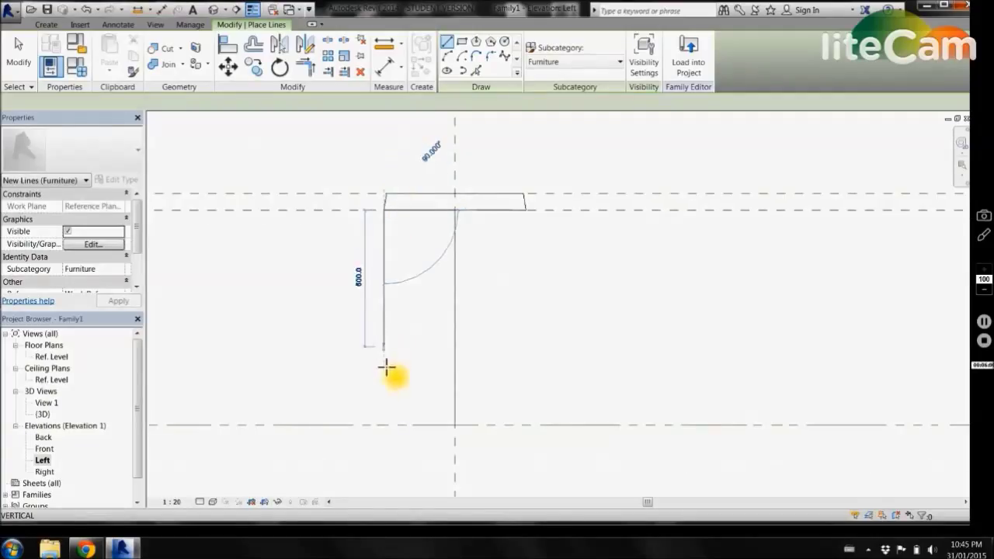
click(384, 424)
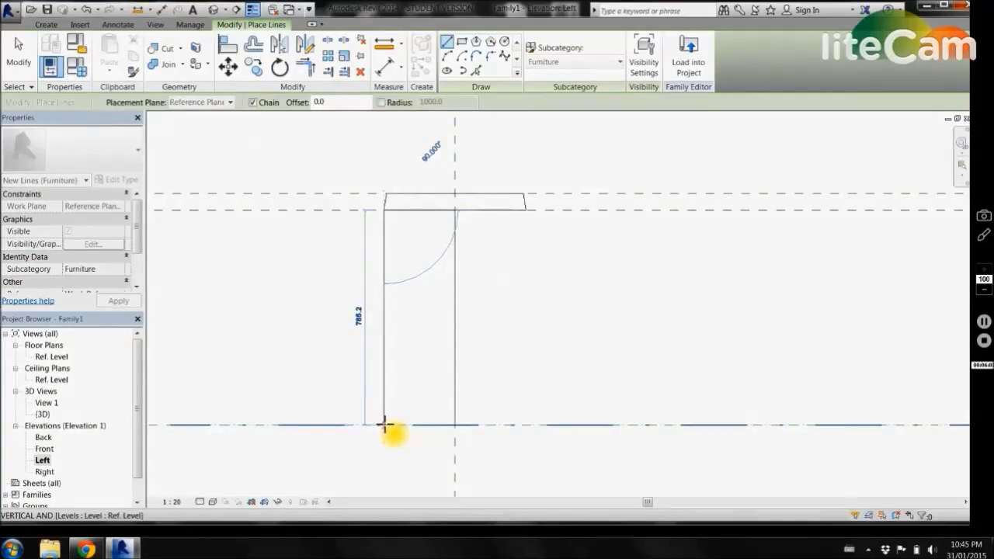
Step: Extend the model line chain 80 mm outward along Ref. Level and back up to the seat's lower corner
text(80)
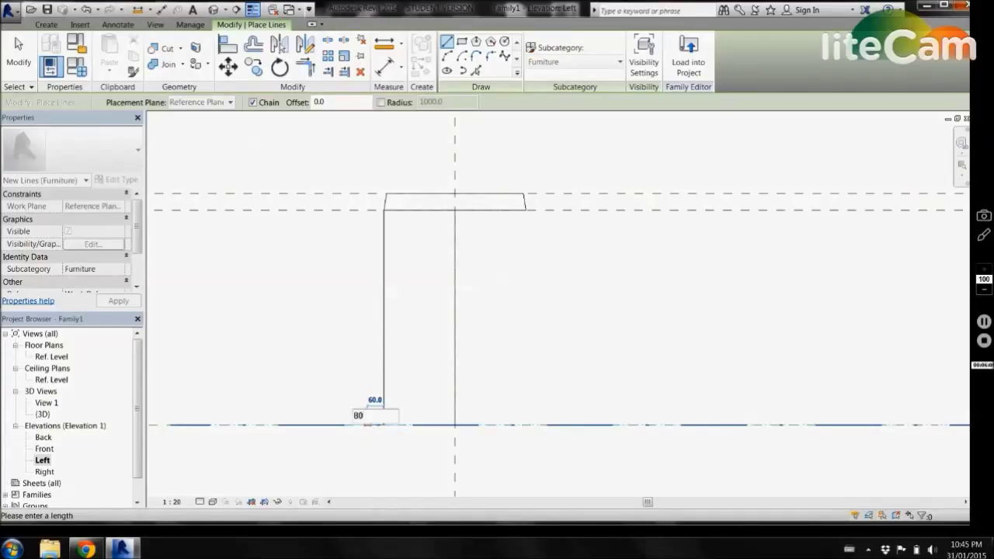
key(Return)
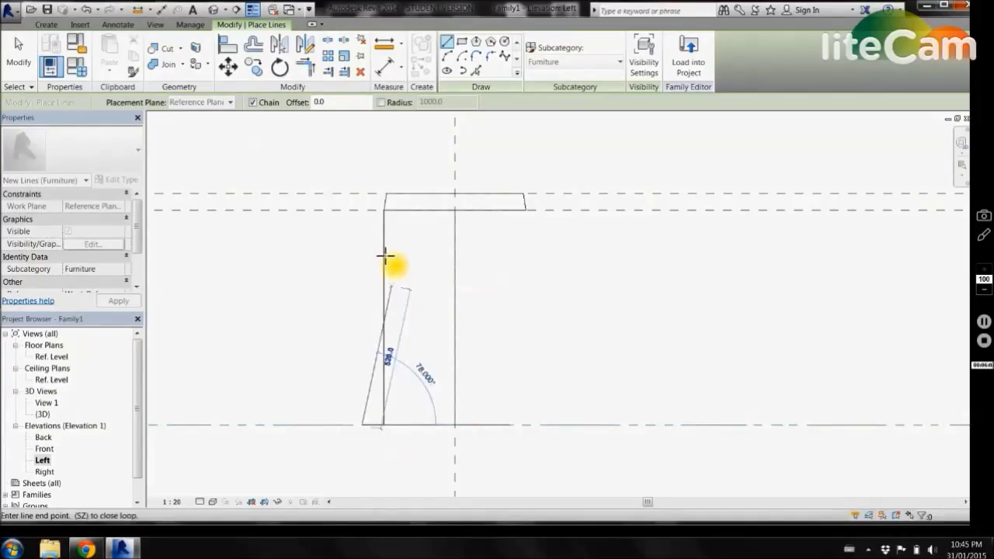
click(383, 210)
key(Escape)
key(Escape)
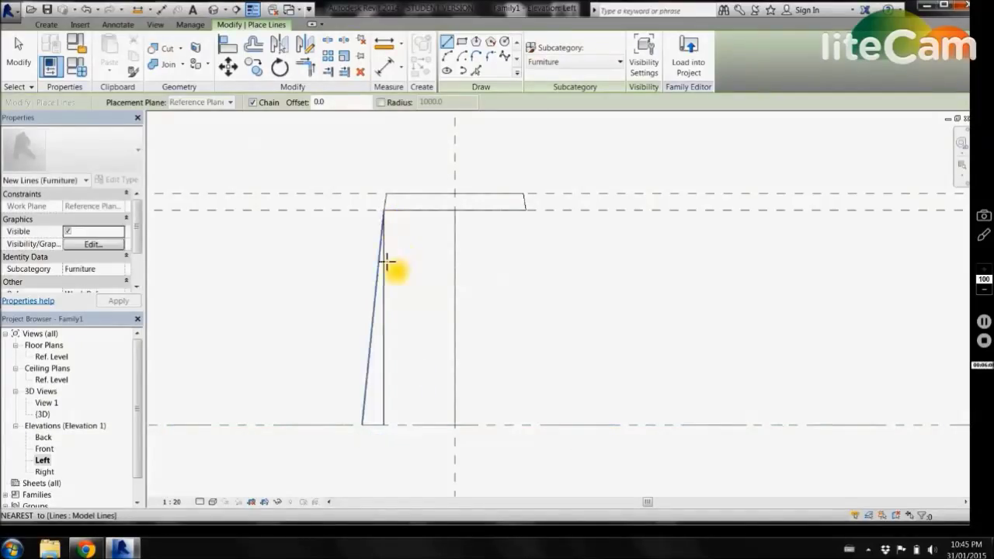
Step: Delete the vertical and short horizontal helper lines in the Left elevation, keeping the slanted leg line
click(387, 293)
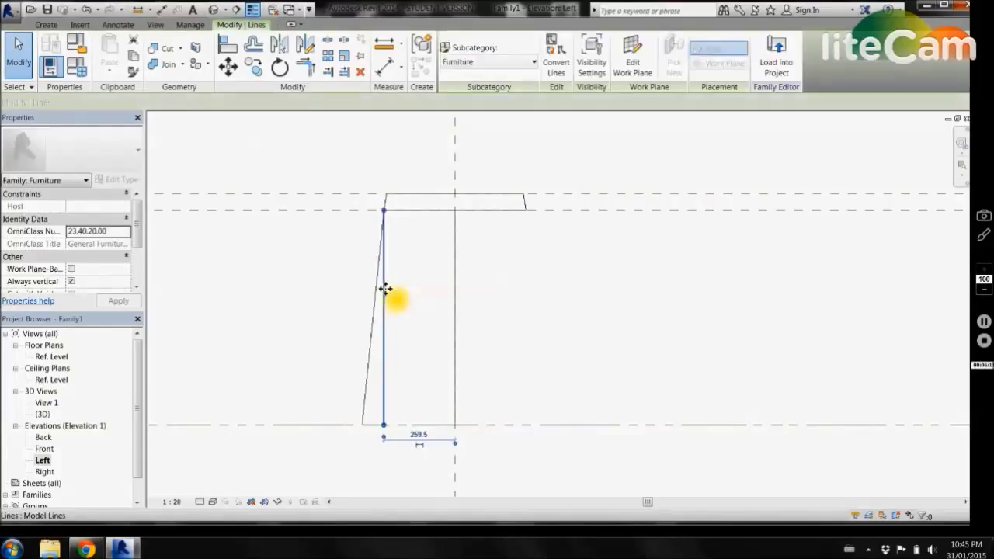
key(Delete)
click(373, 429)
click(396, 368)
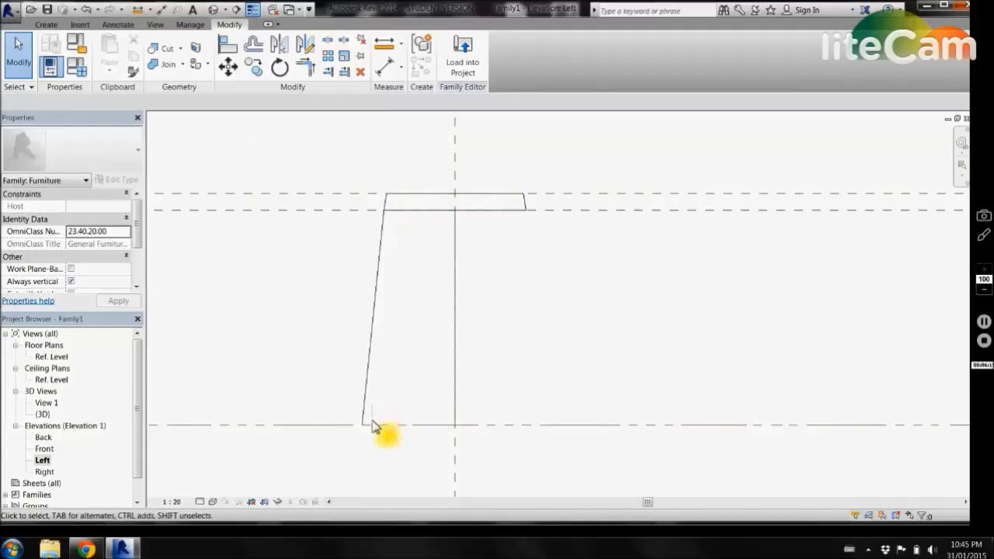
Step: Snap the new leg line's upper endpoint to the lower seat reference plane and lock the alignment
click(371, 372)
scroll(404, 209, up, 3)
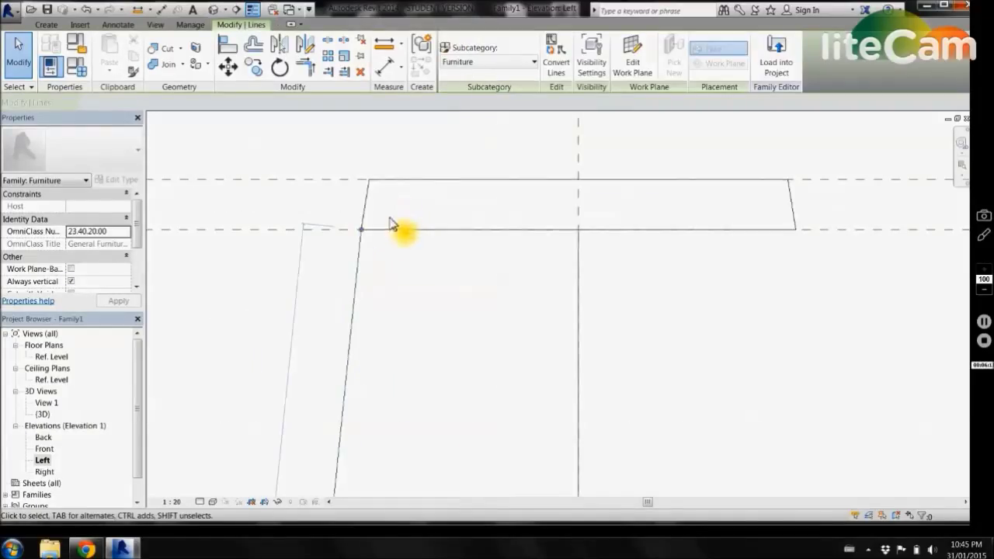
click(367, 235)
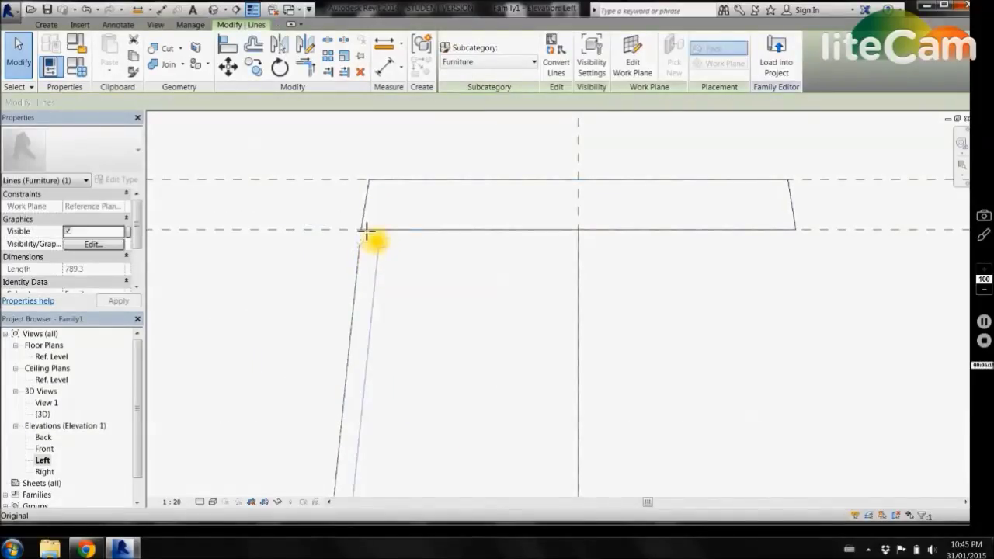
click(367, 230)
key(Escape)
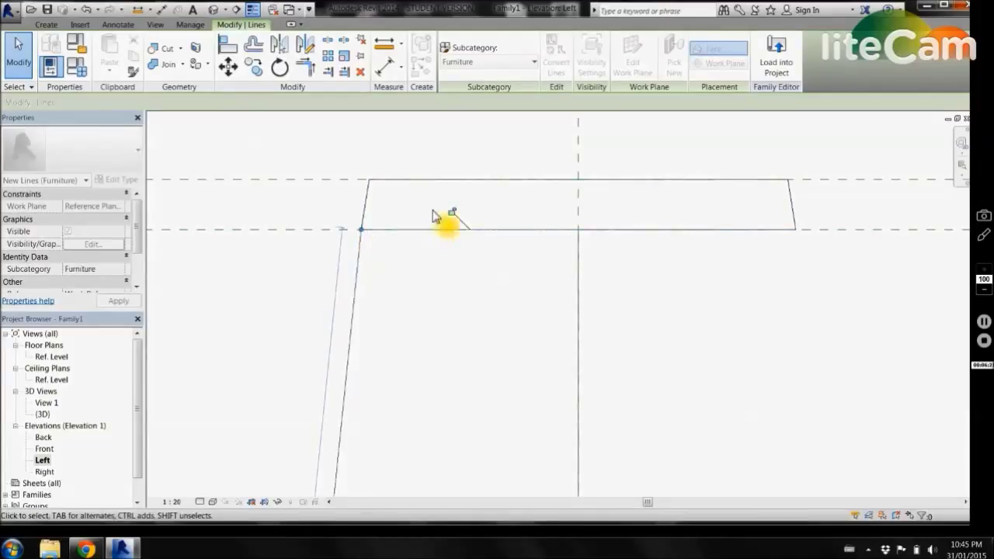
Step: Align the lower endpoint of the Left elevation's leg line with Ref. Level and lock it
scroll(489, 155, down, 4)
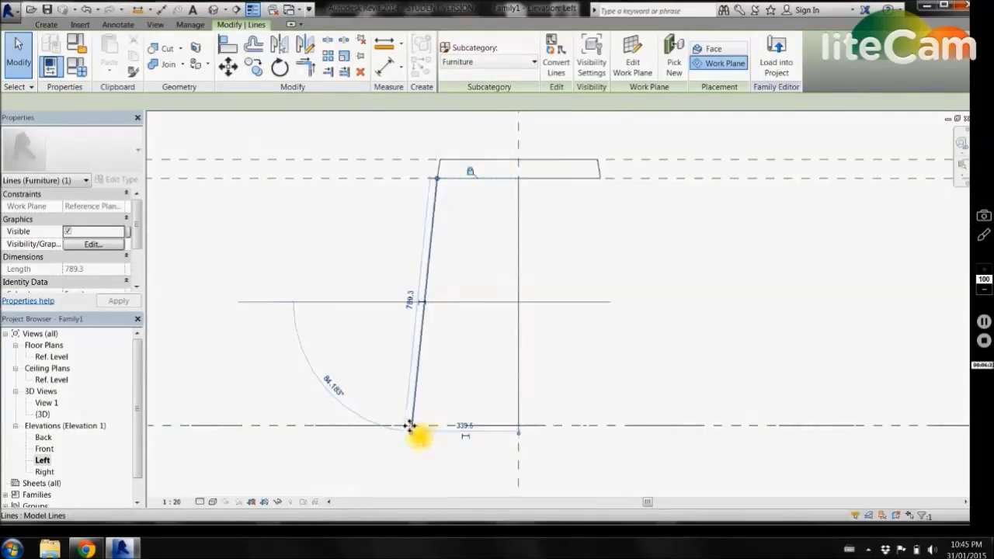
scroll(409, 426, up, 3)
mouse_move(413, 428)
mouse_down()
mouse_move(414, 417)
mouse_move(414, 427)
mouse_up()
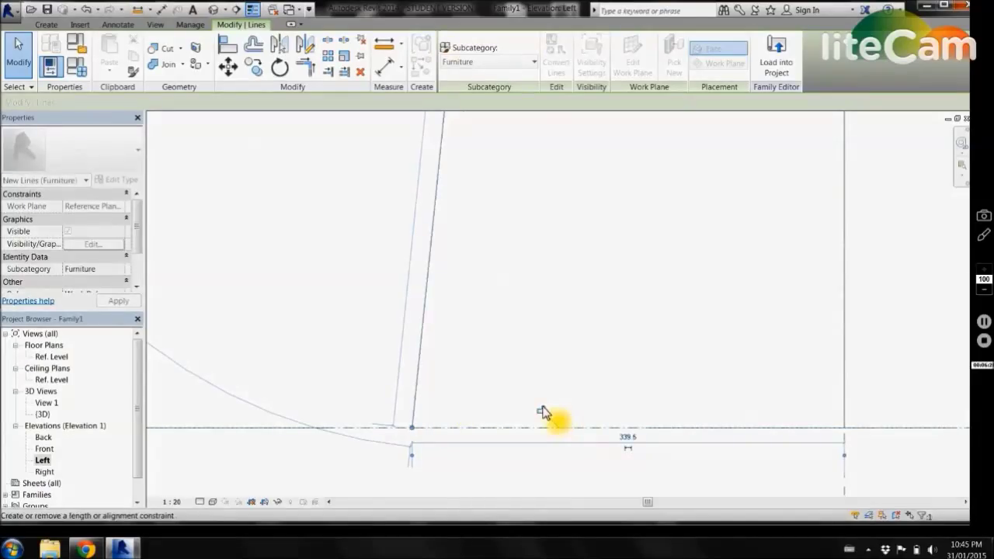
click(406, 446)
Step: Mirror a copy of the Left elevation's slanted leg line about the vertical center reference plane
scroll(396, 460, down, 3)
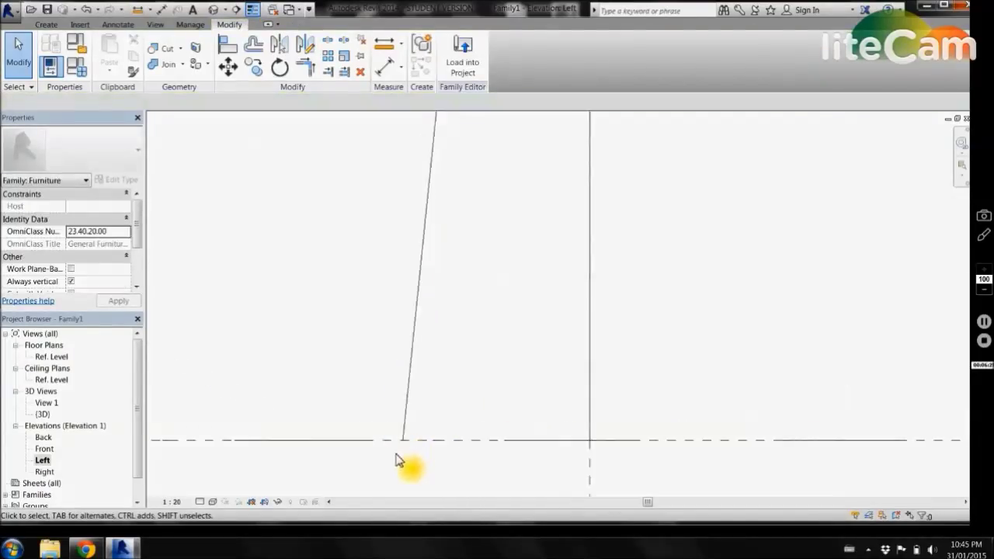
scroll(398, 458, down, 2)
scroll(503, 336, up, 1)
click(388, 294)
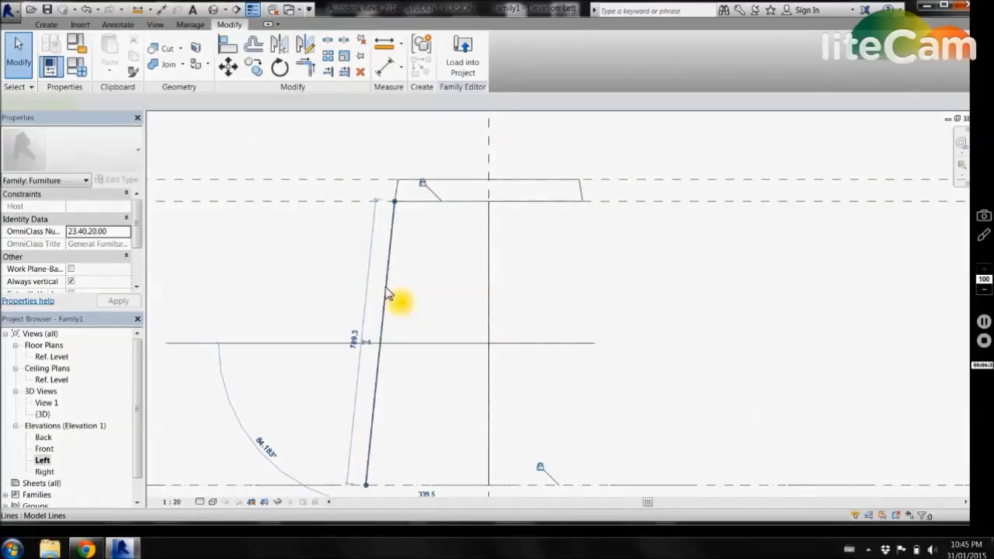
click(279, 45)
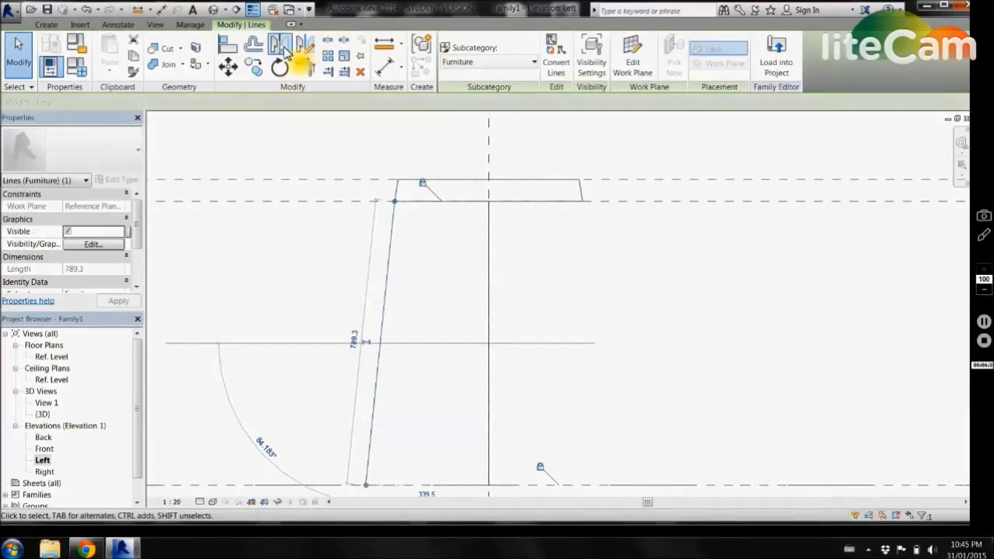
click(489, 241)
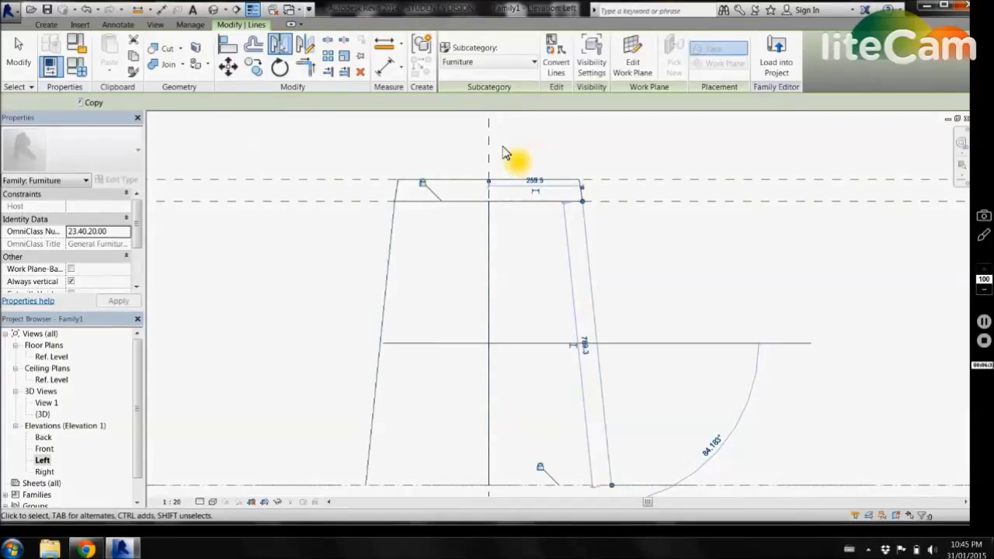
key(Escape)
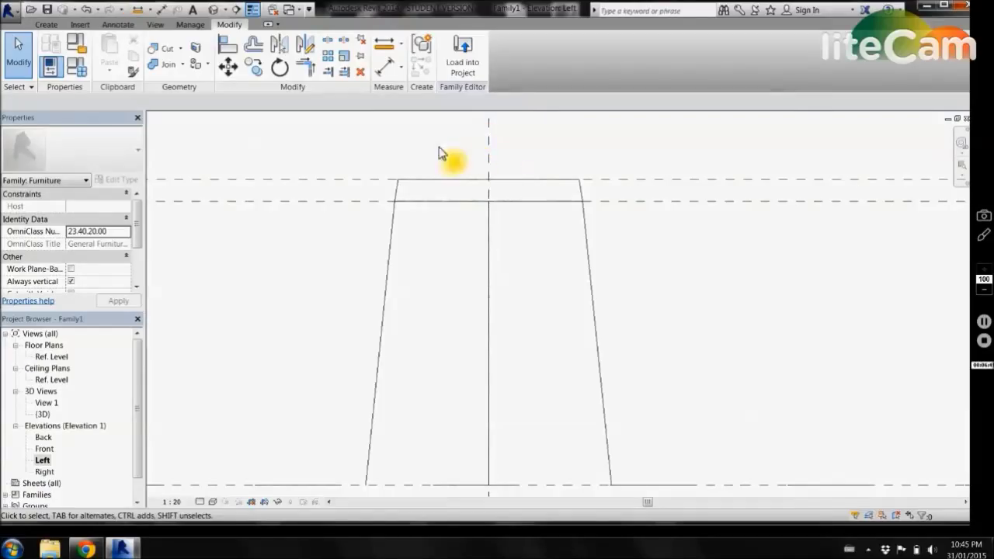
Step: Open the default 3D view of the stool with its four leg lines
scroll(442, 155, down, 2)
scroll(523, 148, up, 1)
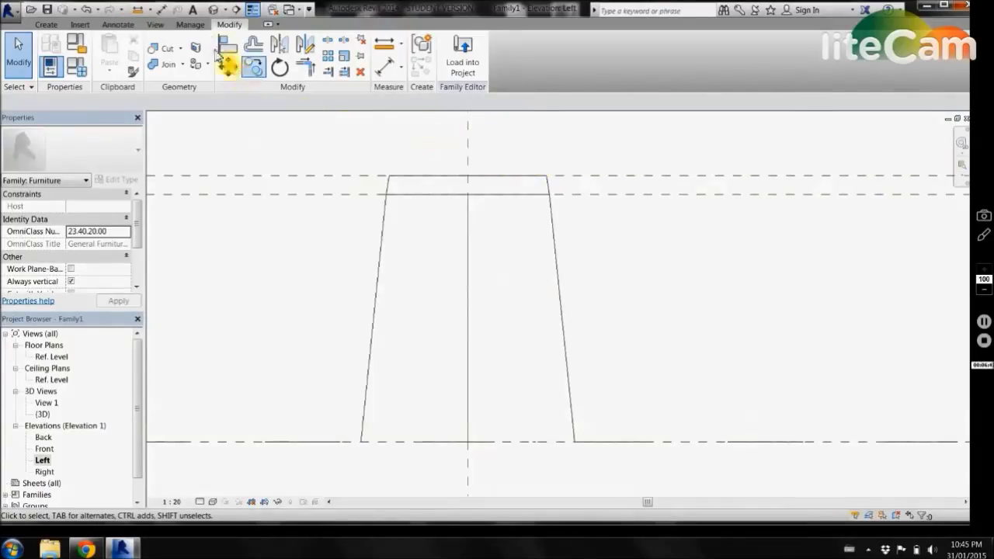
click(214, 10)
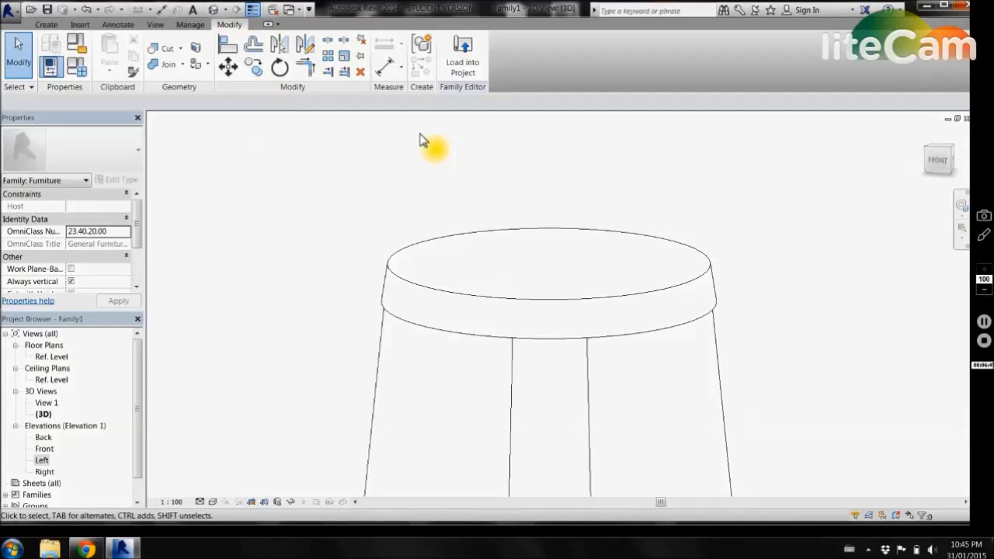
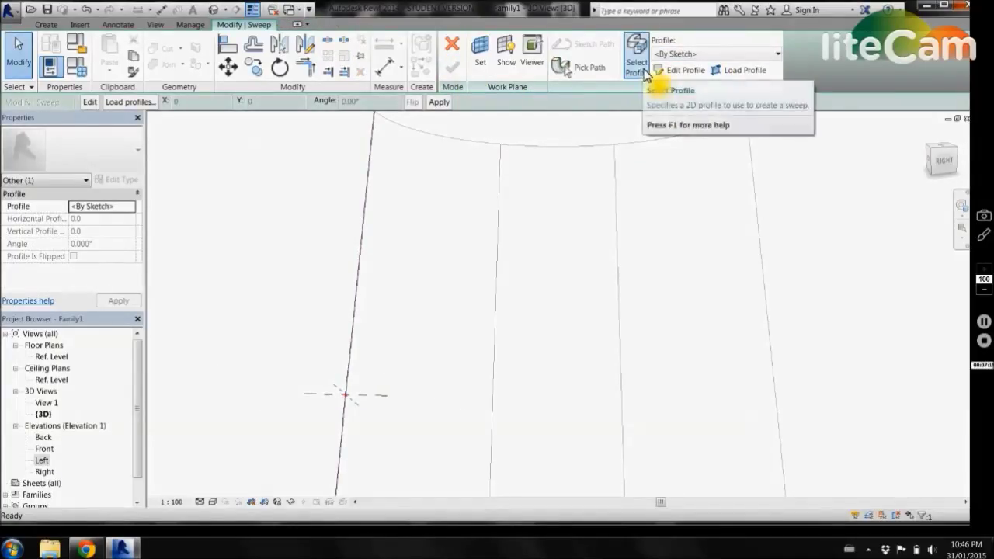
Step: Sketch a circular sweep profile of radius 15 centered where the first leg's path crosses the profile plane
click(679, 70)
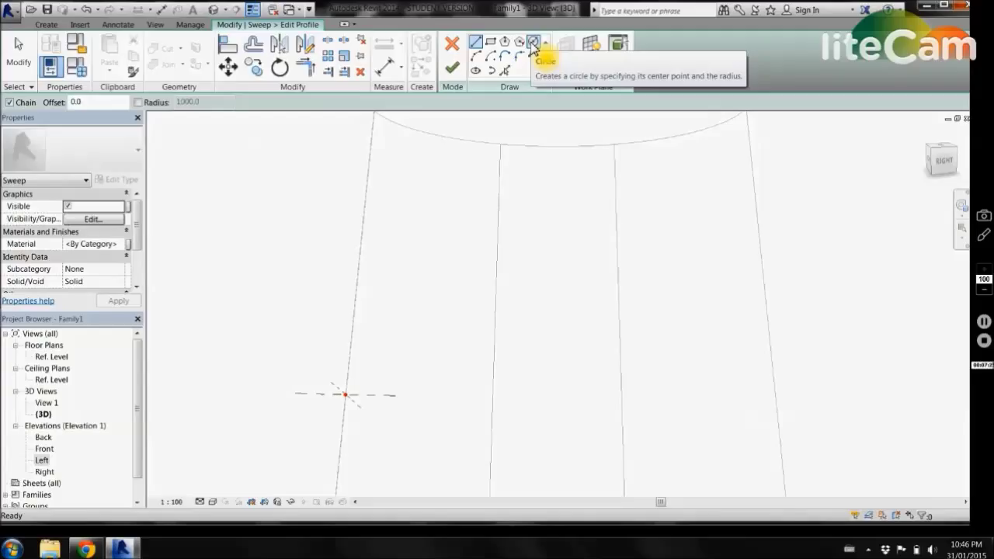
click(533, 43)
mouse_move(411, 300)
shift+middle_down()
mouse_move(433, 309)
mouse_move(451, 352)
mouse_move(515, 277)
shift+middle_up()
scroll(422, 399, down, 2)
scroll(431, 344, up, 4)
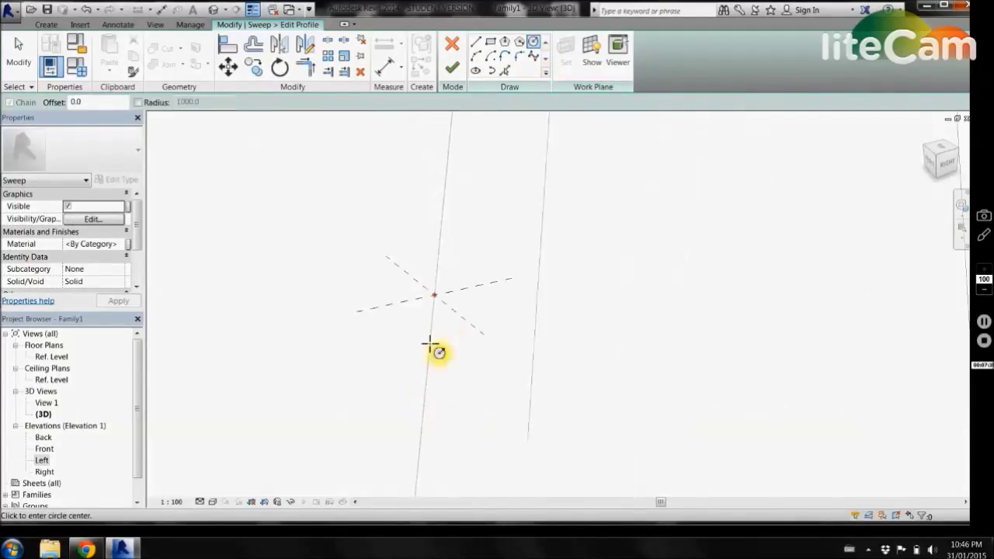
scroll(435, 296, up, 2)
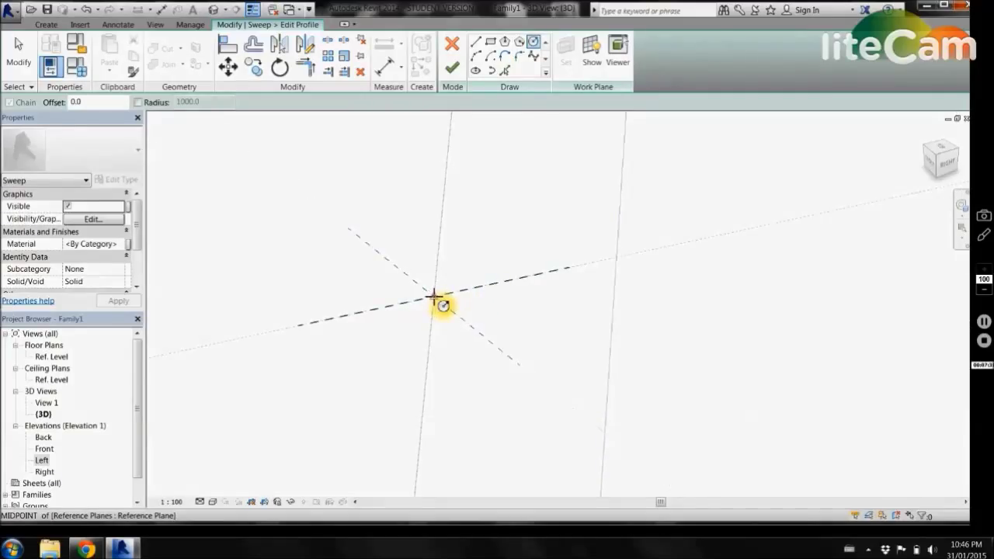
click(435, 296)
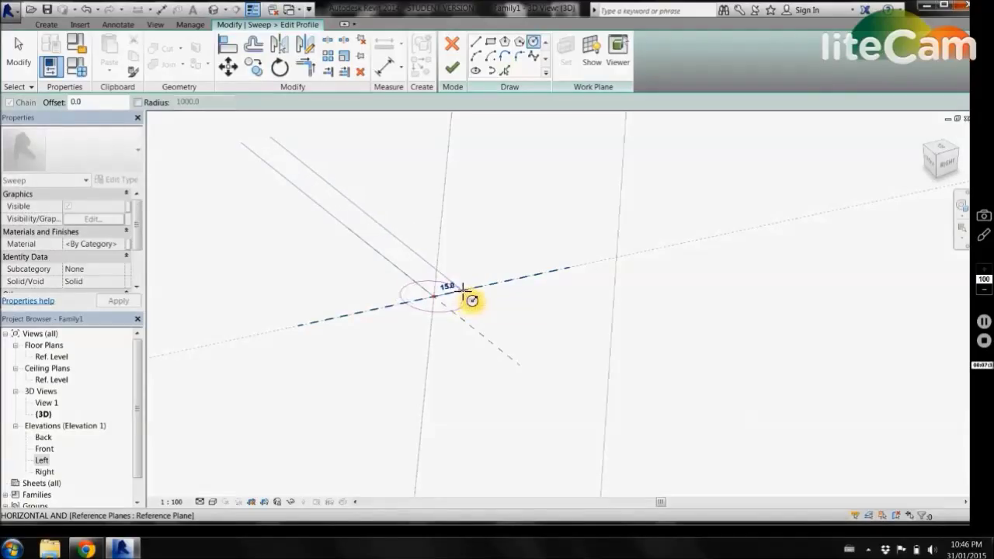
click(464, 290)
key(Escape)
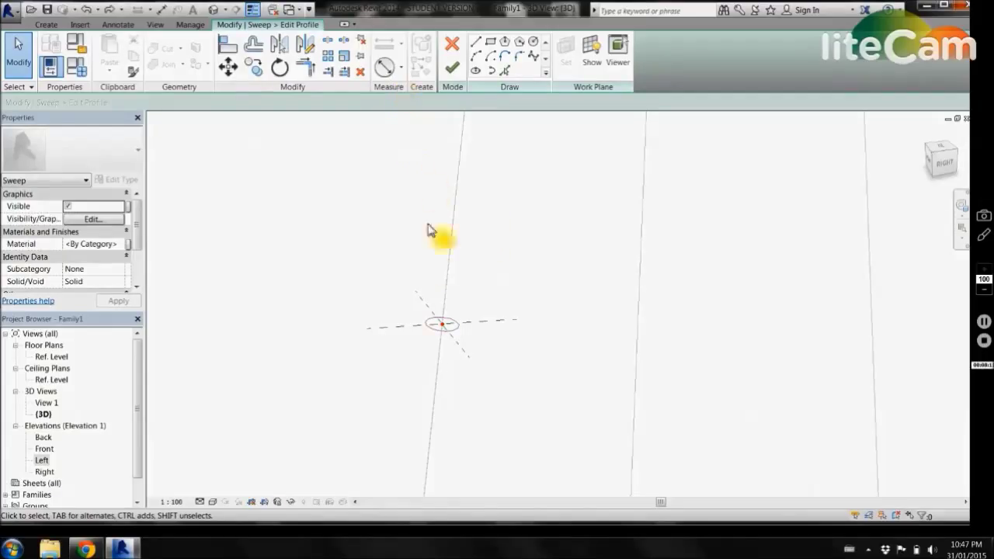
Step: Add a diameter dimension to the first leg's circular profile
click(386, 70)
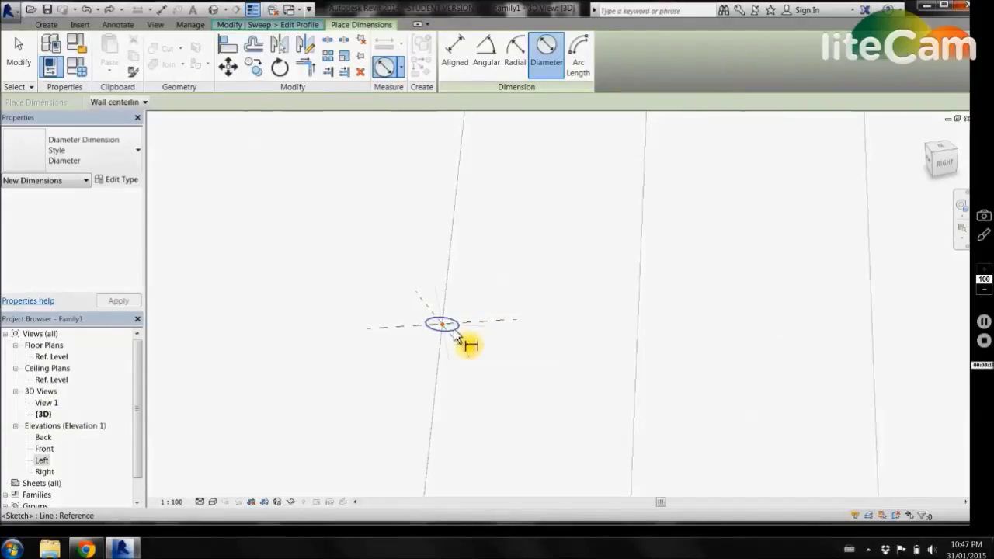
click(456, 335)
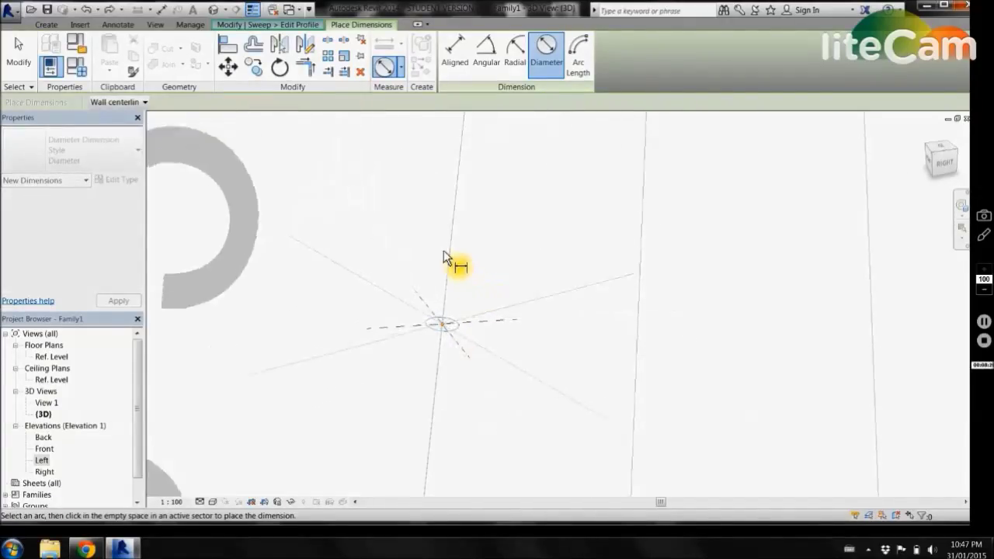
click(734, 295)
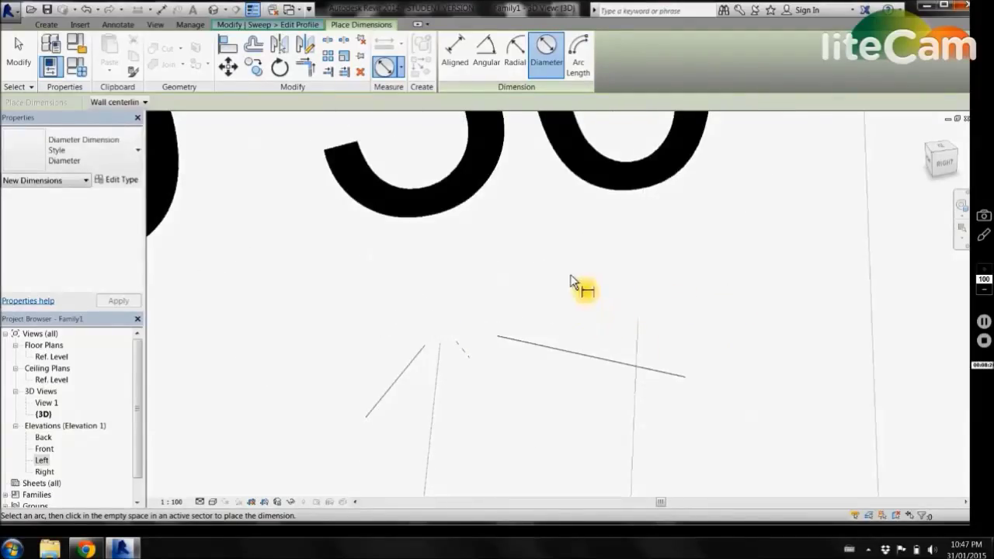
key(Escape)
Step: Label the profile's diameter dimension with a new type-based family parameter named tube thickness
click(524, 347)
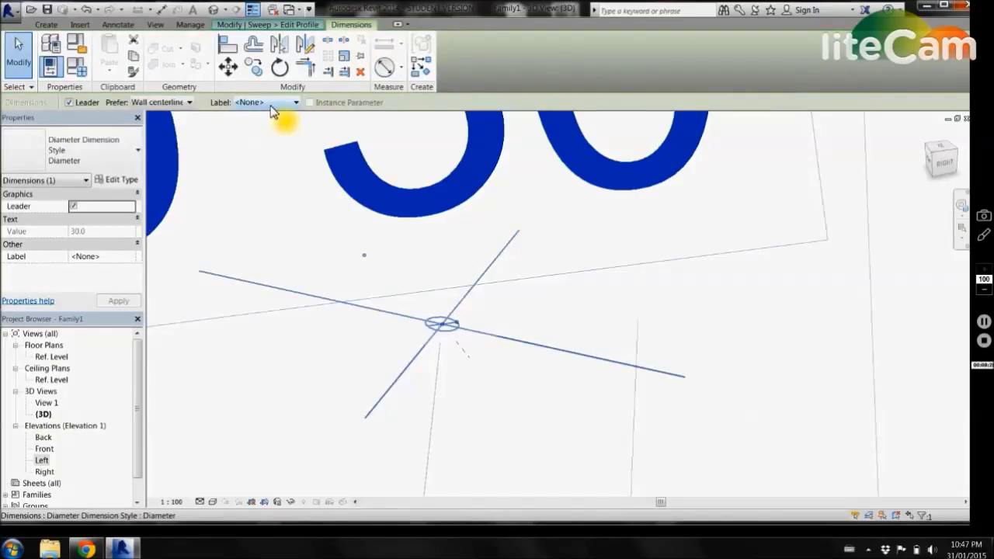
click(271, 105)
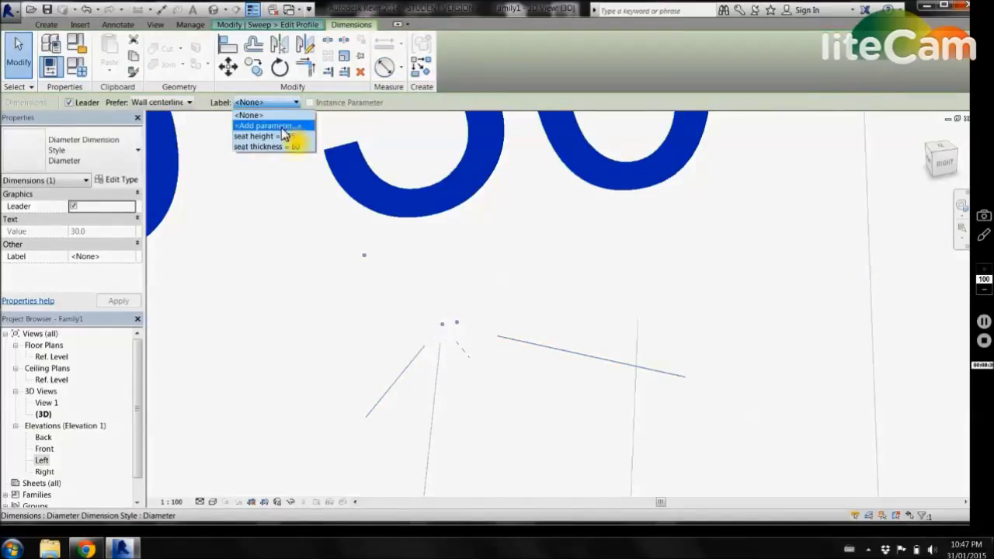
click(284, 126)
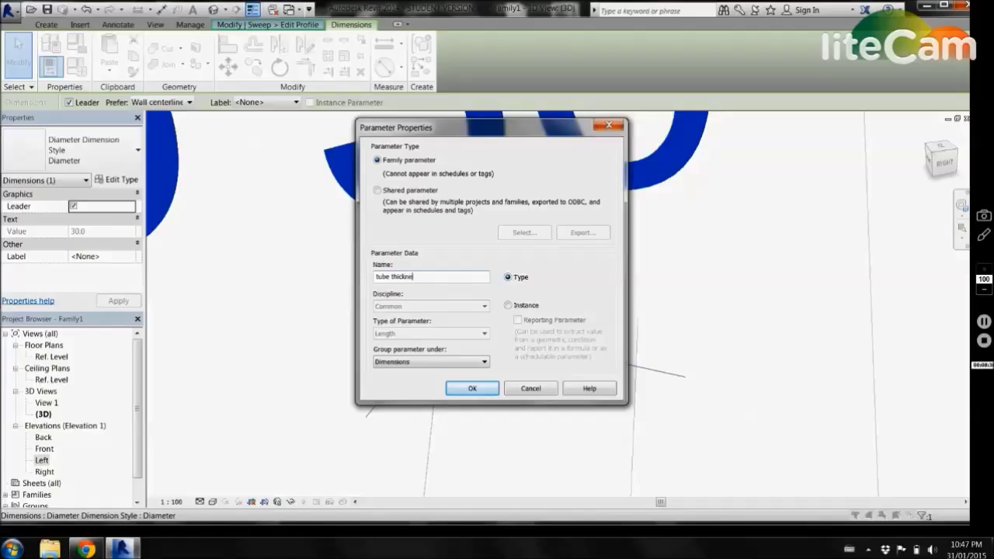
click(491, 387)
click(522, 383)
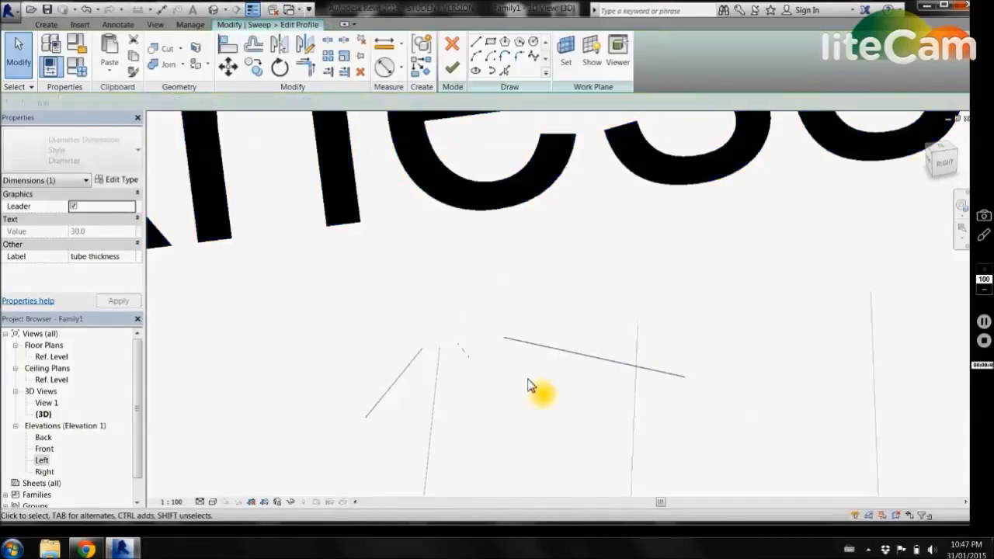
Step: Finish the profile sketch and complete the sweep to form the first tubular leg
click(451, 71)
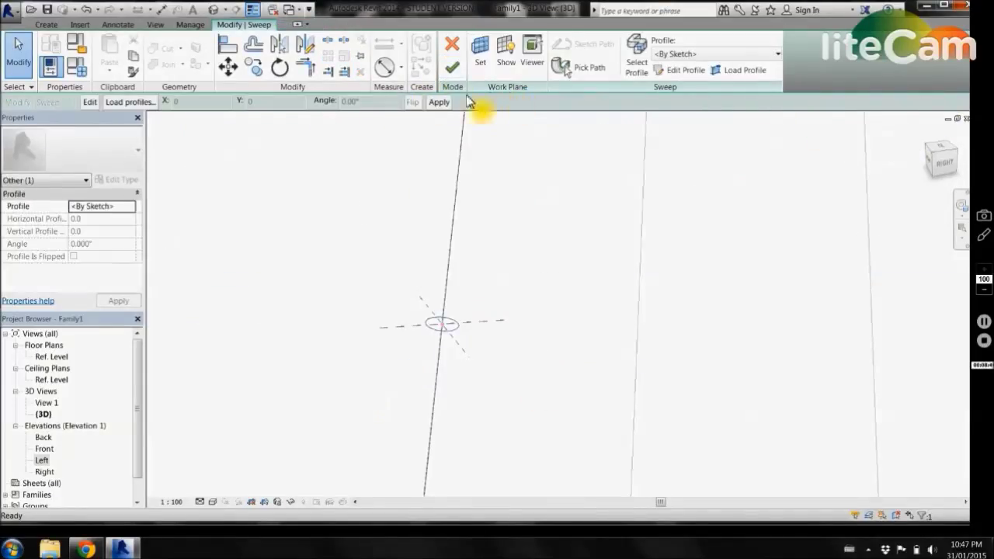
click(452, 70)
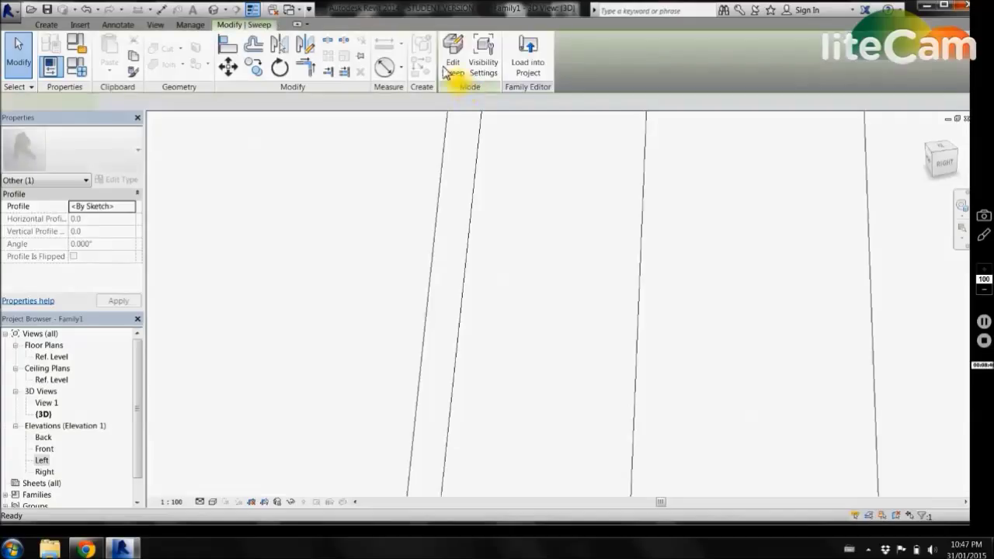
scroll(389, 271, down, 3)
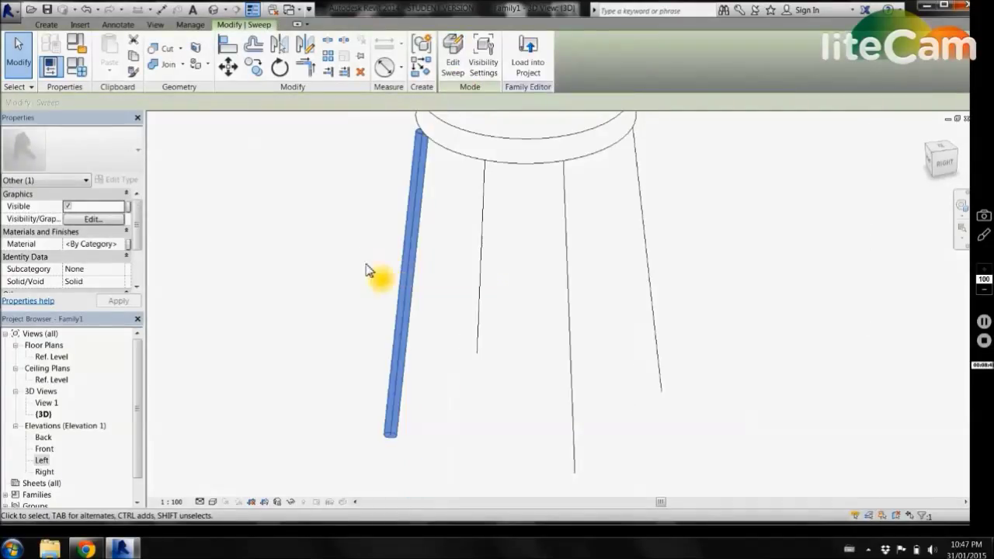
click(323, 264)
scroll(388, 195, down, 2)
scroll(399, 181, up, 4)
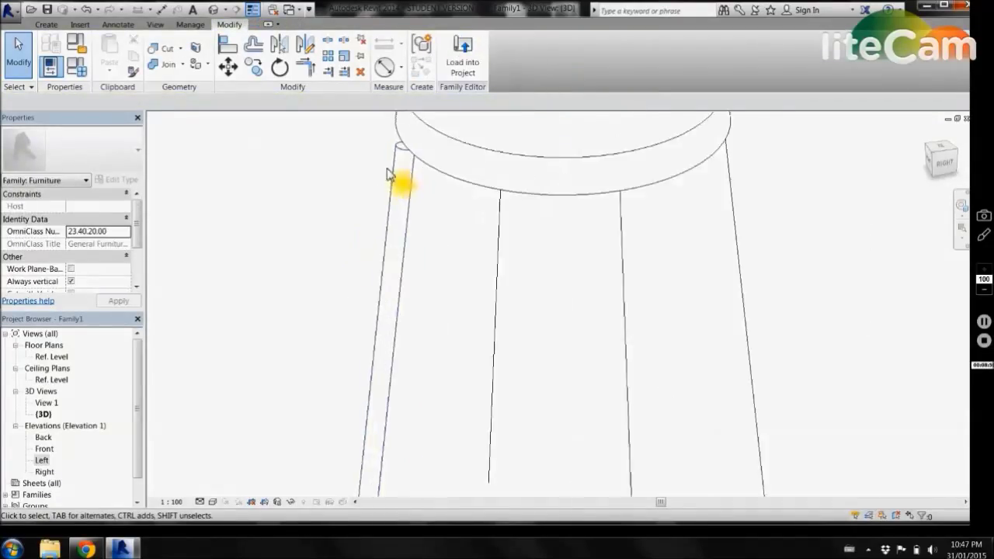
scroll(359, 147, down, 2)
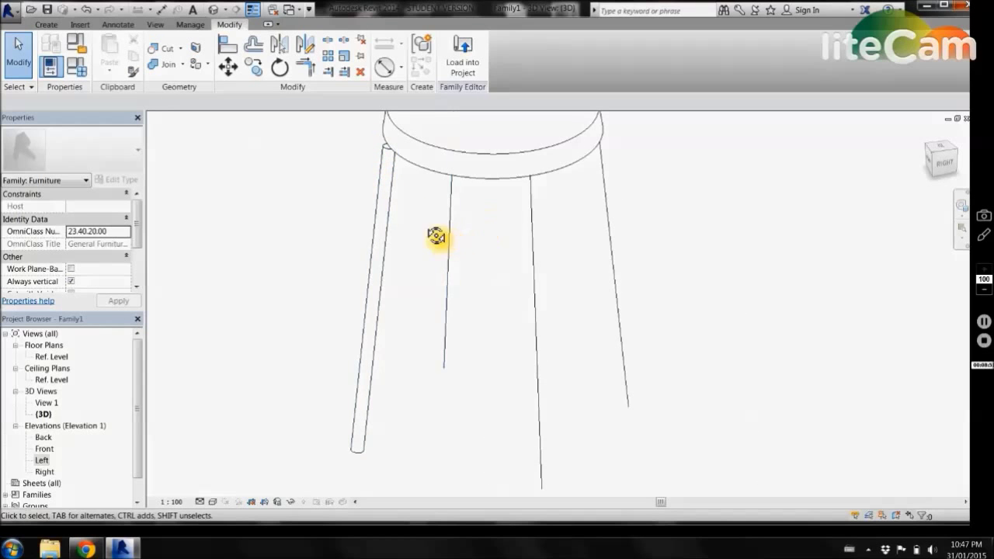
Step: Start a second sweep and pick an adjacent slanted leg line as its path
shift+middle_drag(437, 235, 486, 200)
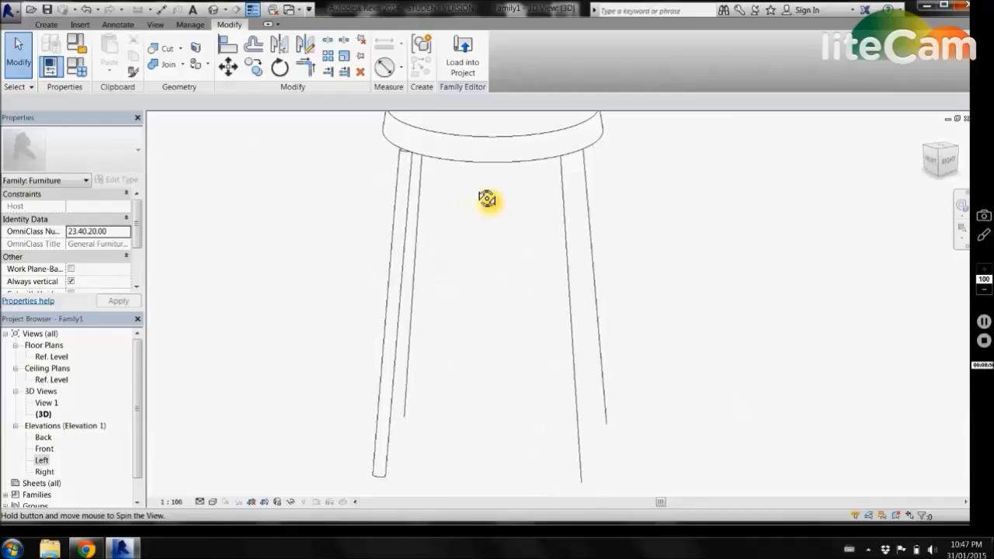
scroll(361, 200, down, 3)
scroll(361, 201, up, 3)
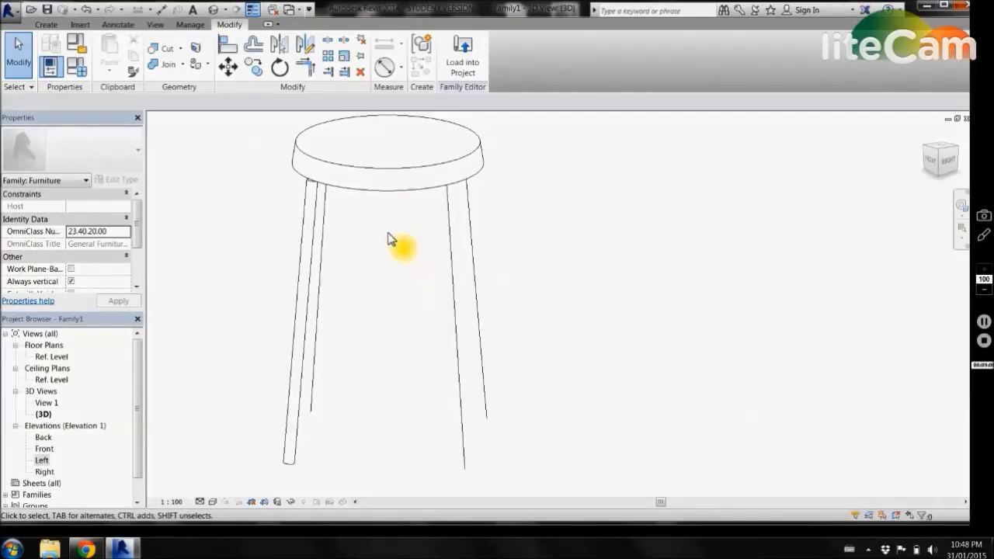
shift+middle_drag(391, 241, 421, 251)
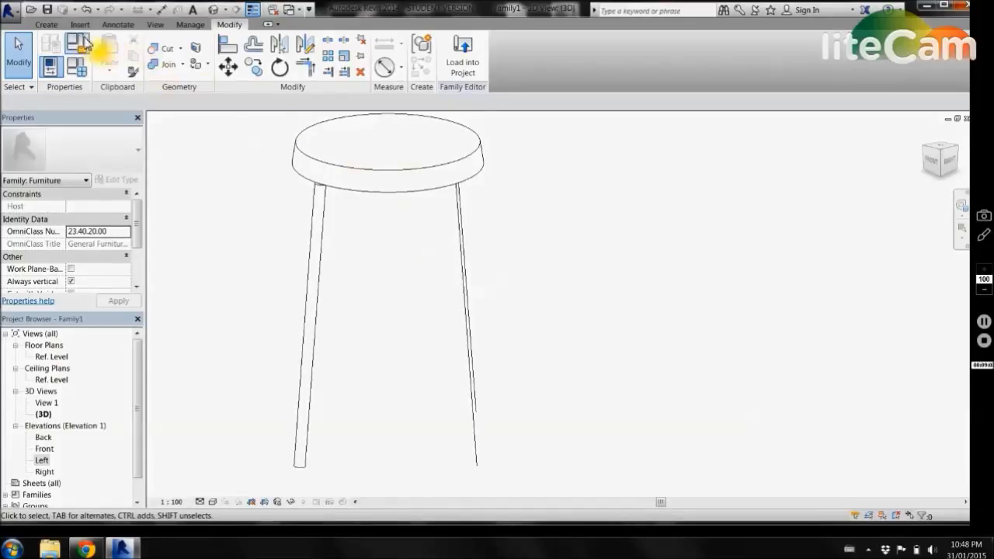
click(47, 25)
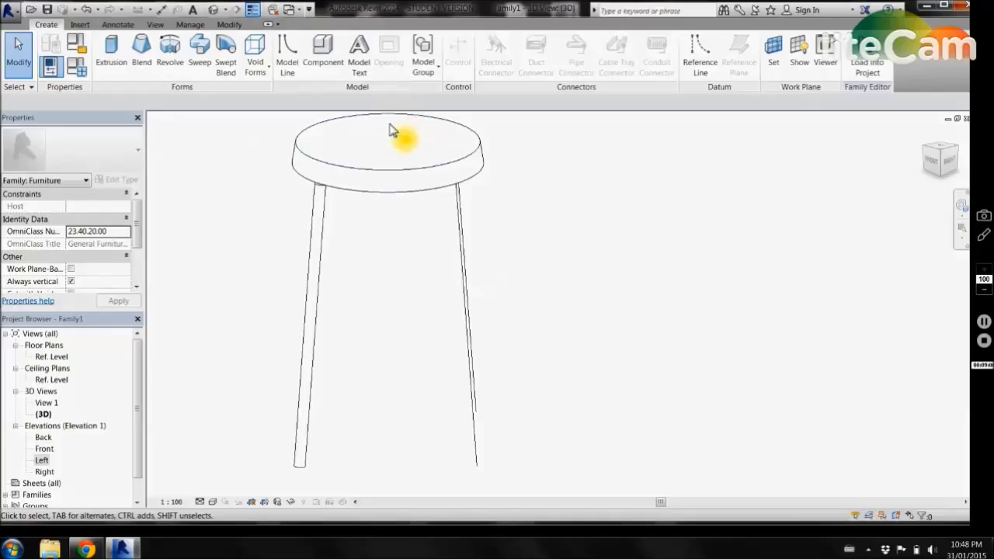
click(198, 50)
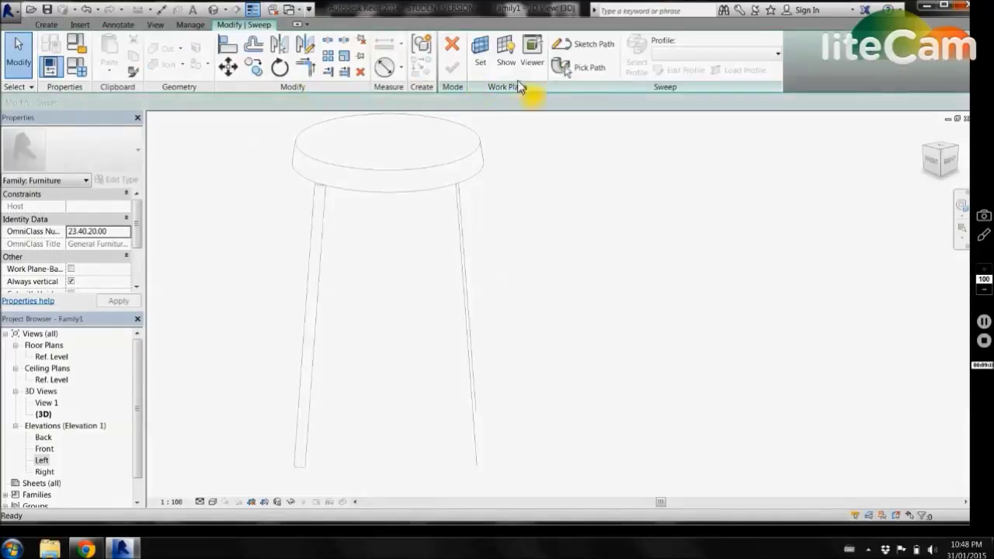
click(578, 65)
click(483, 56)
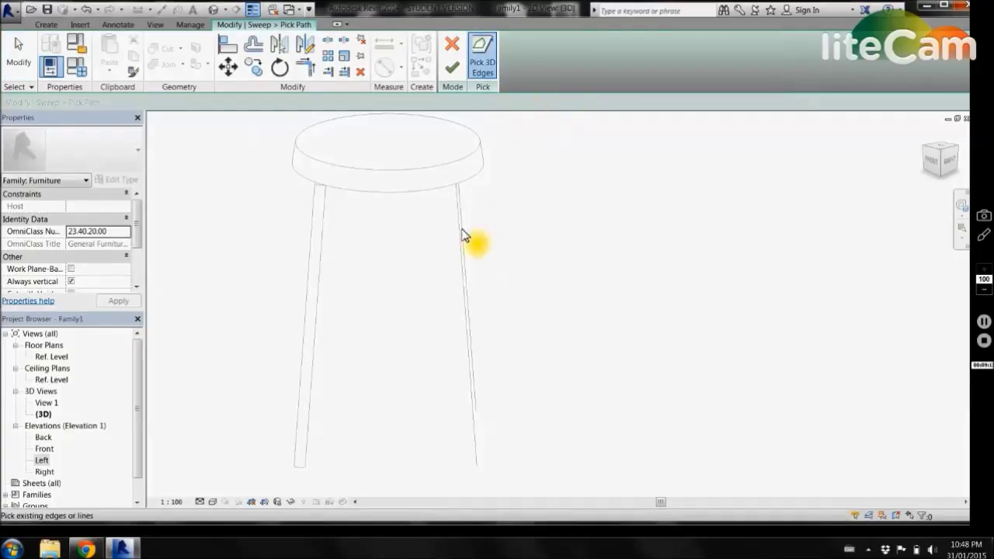
shift+middle_drag(608, 209, 656, 212)
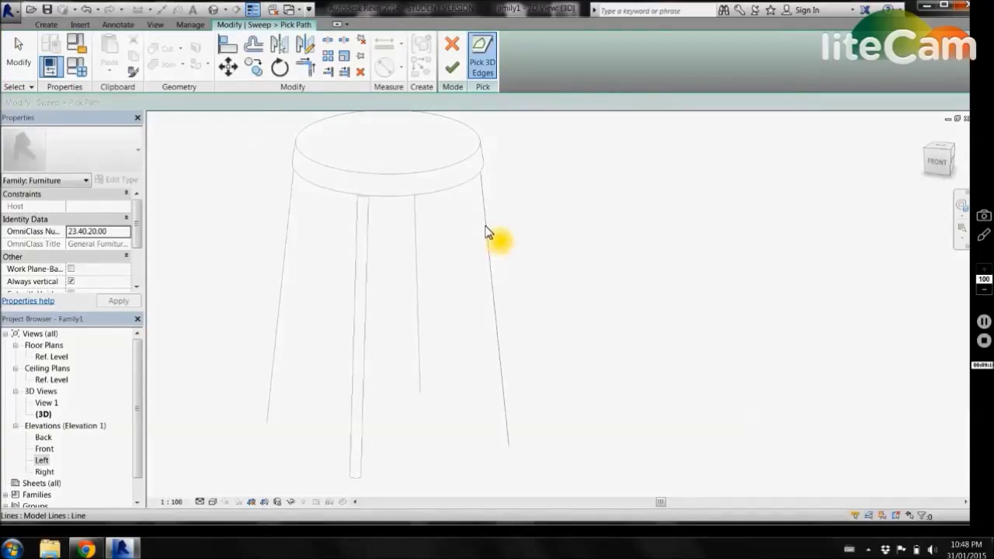
click(488, 233)
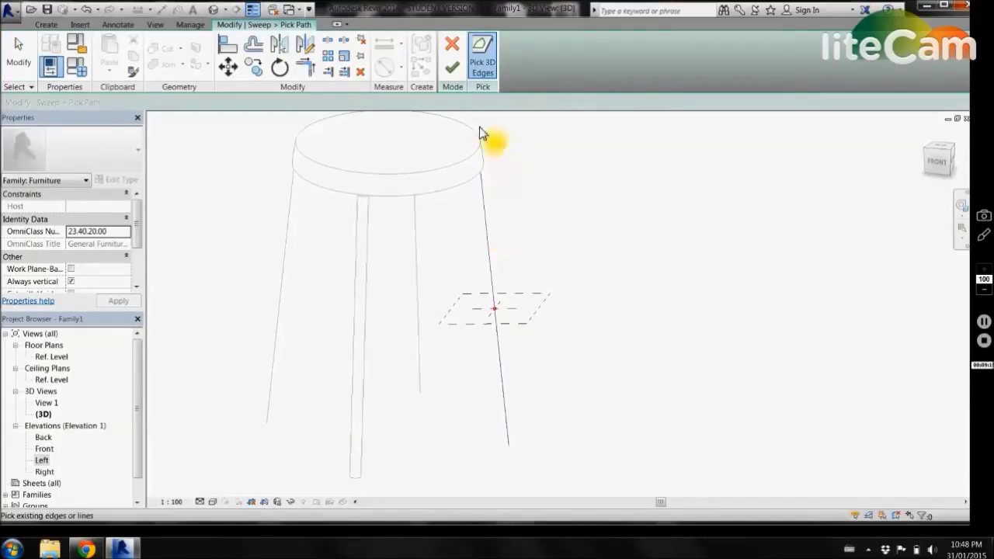
click(461, 77)
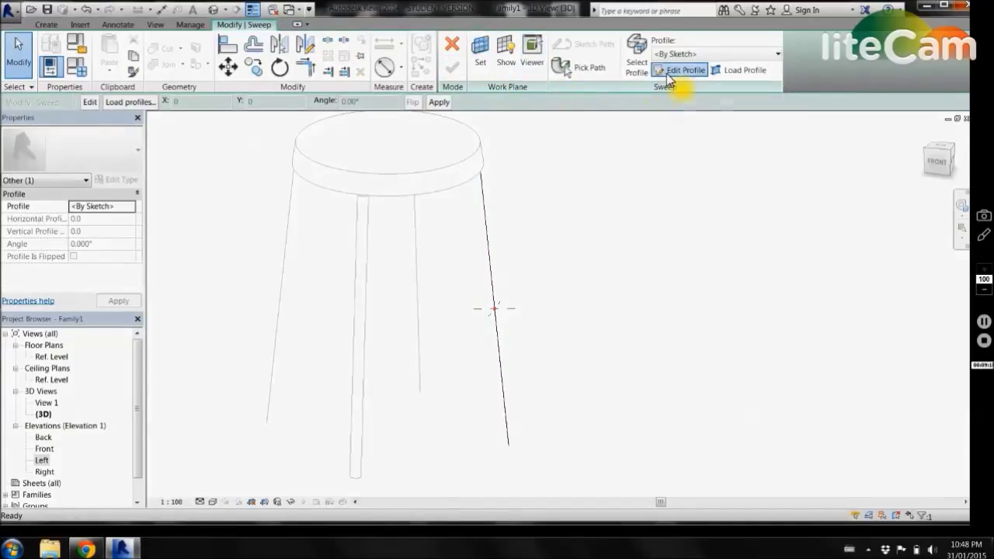
Step: Sketch a circle of radius 15 at the path's profile plane center as the second leg's profile
click(668, 71)
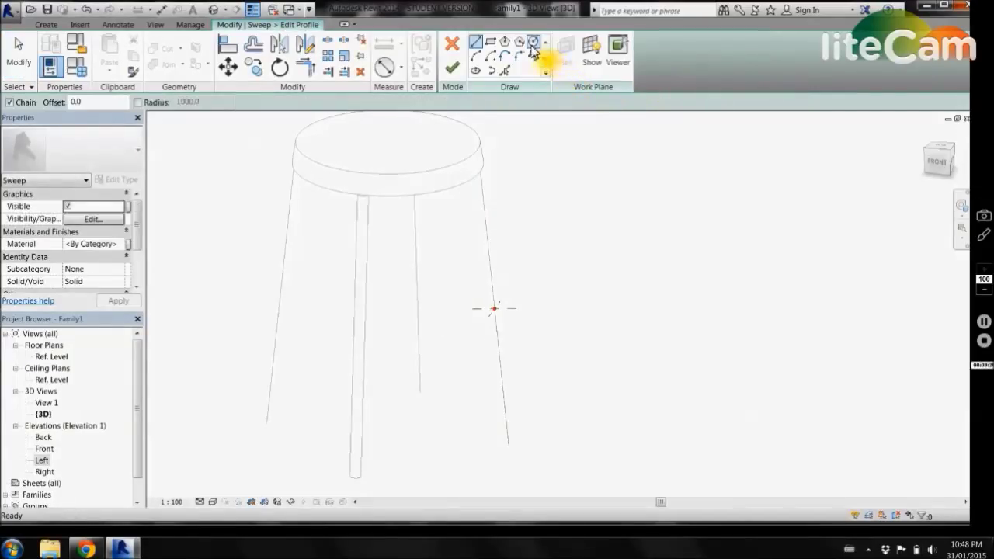
click(532, 42)
scroll(509, 305, up, 2)
shift+middle_drag(510, 305, 490, 290)
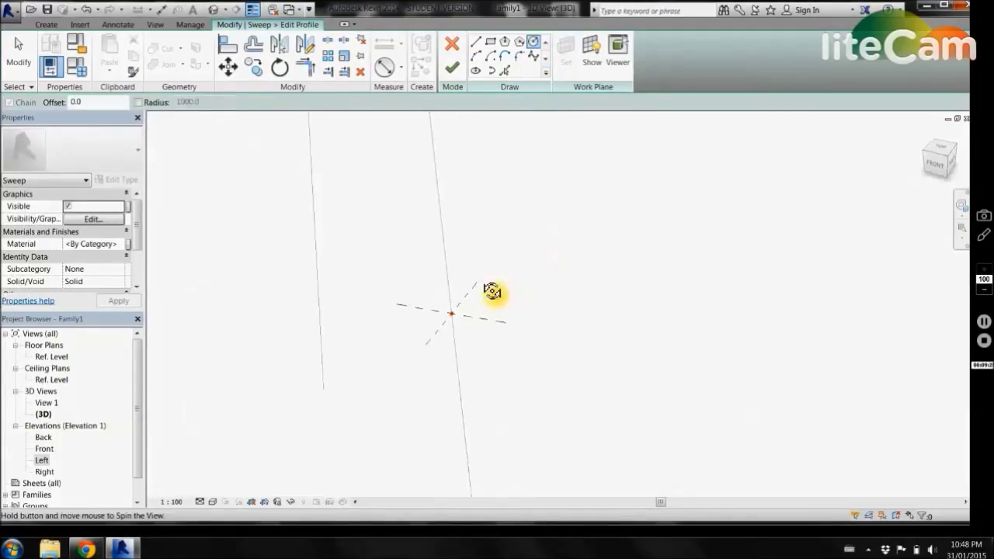
click(453, 313)
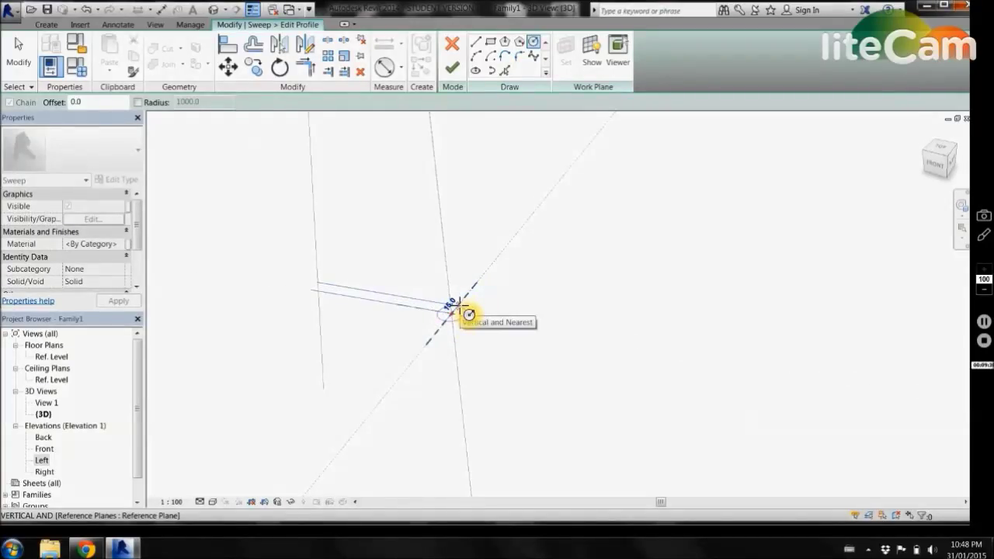
click(468, 314)
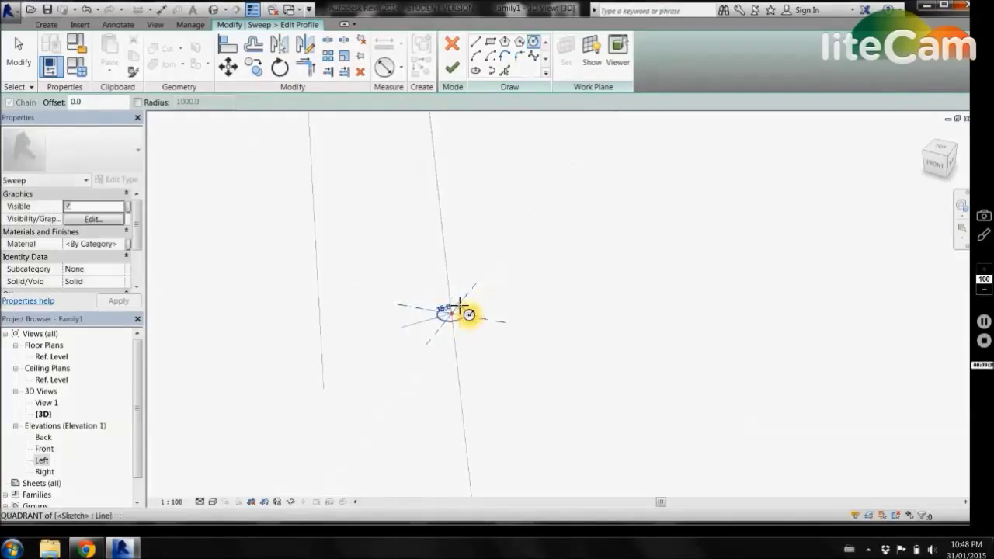
Step: Add a diameter dimension to the second leg's circular profile
click(386, 69)
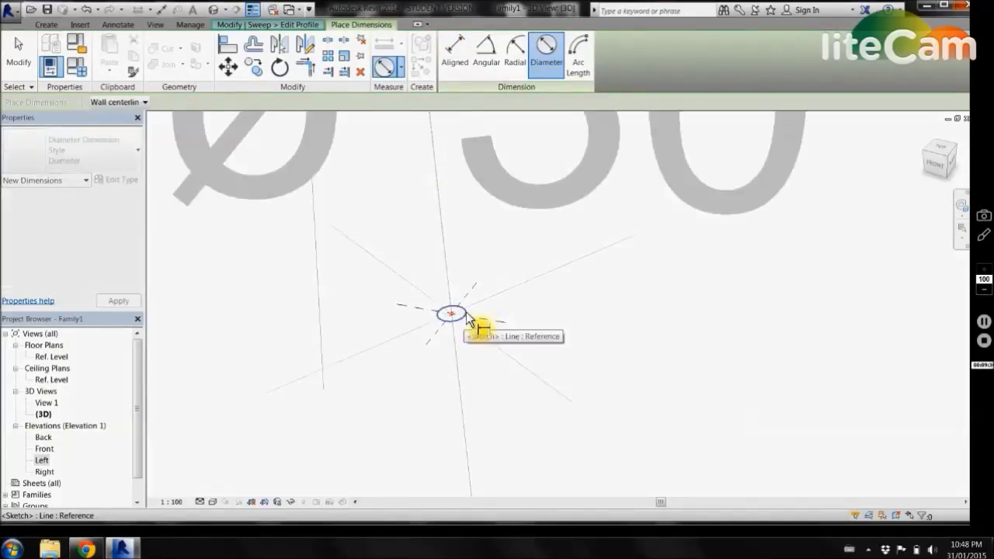
click(515, 315)
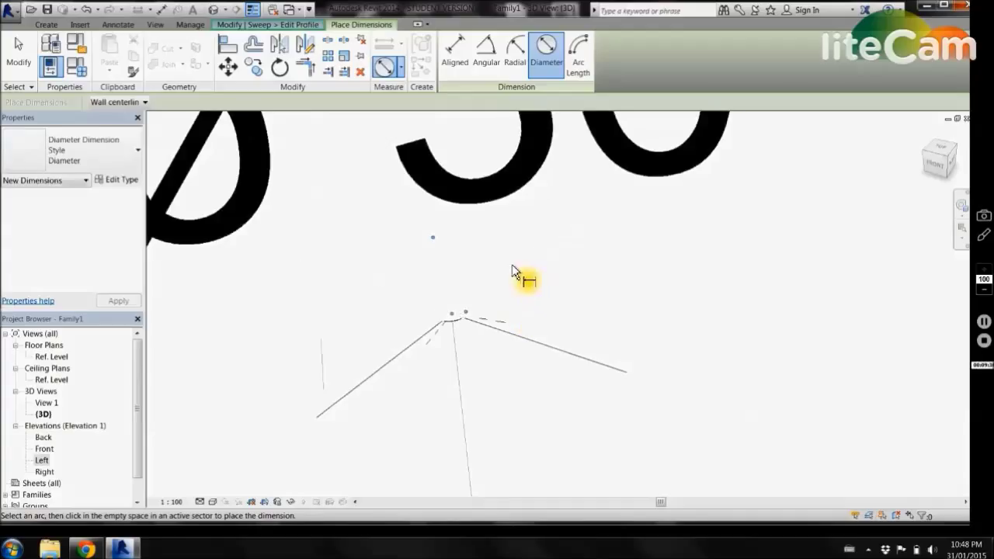
click(535, 295)
key(Escape)
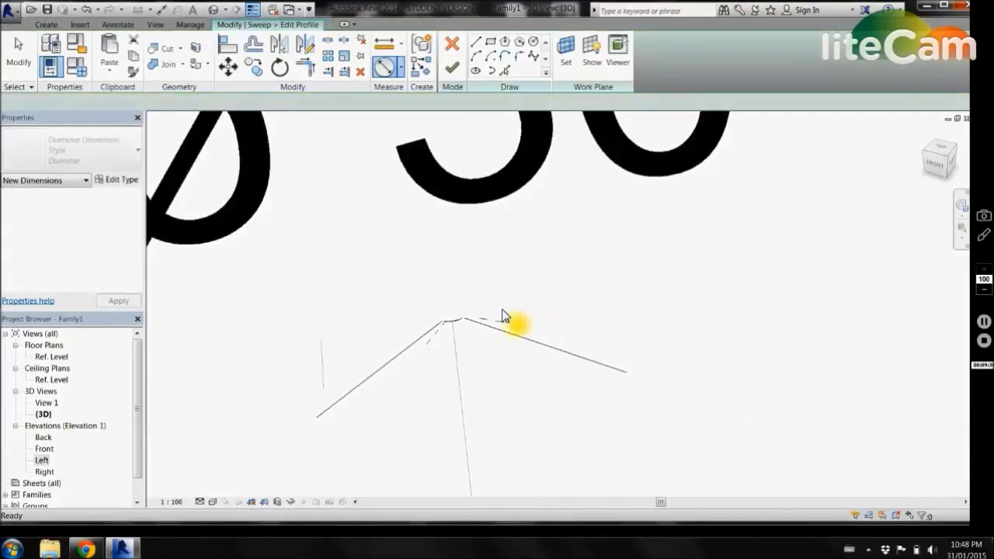
Step: Label the diameter dimension of the second leg's circular profile with the tube thickness parameter
click(488, 266)
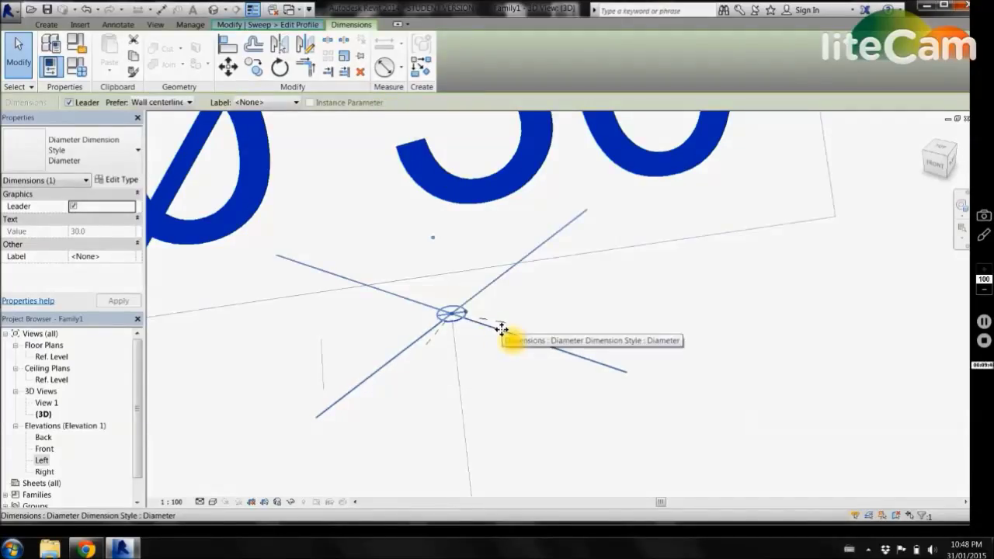
click(273, 102)
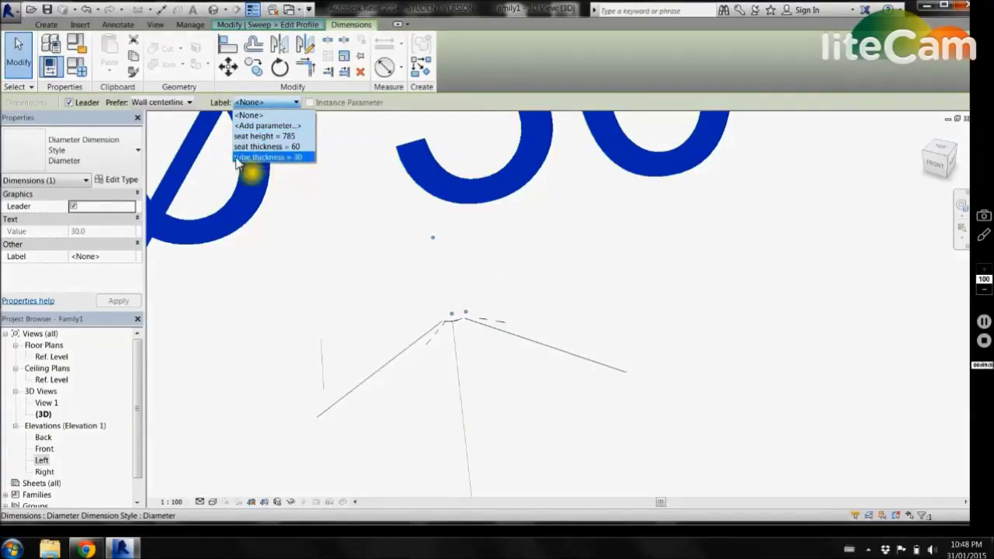
click(299, 160)
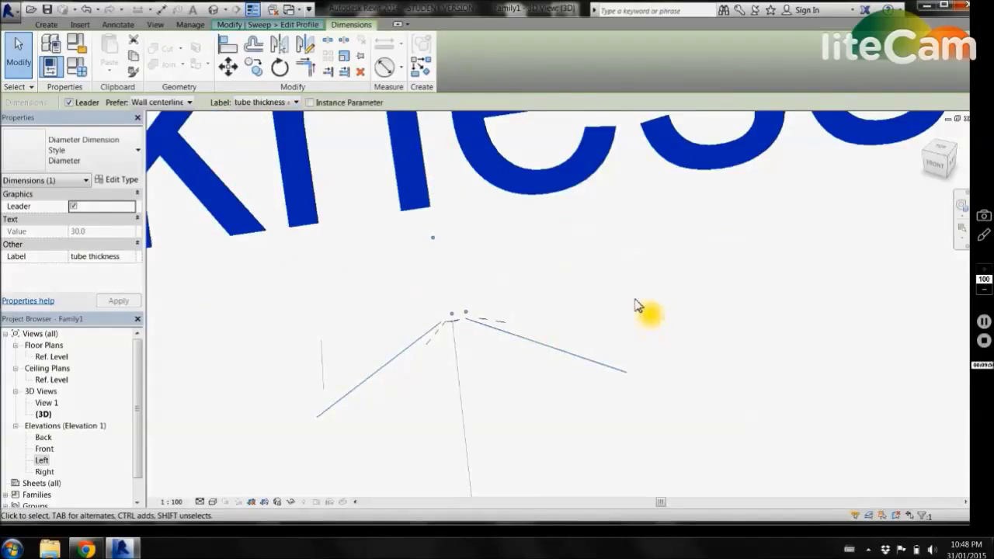
scroll(634, 305, down, 4)
click(694, 301)
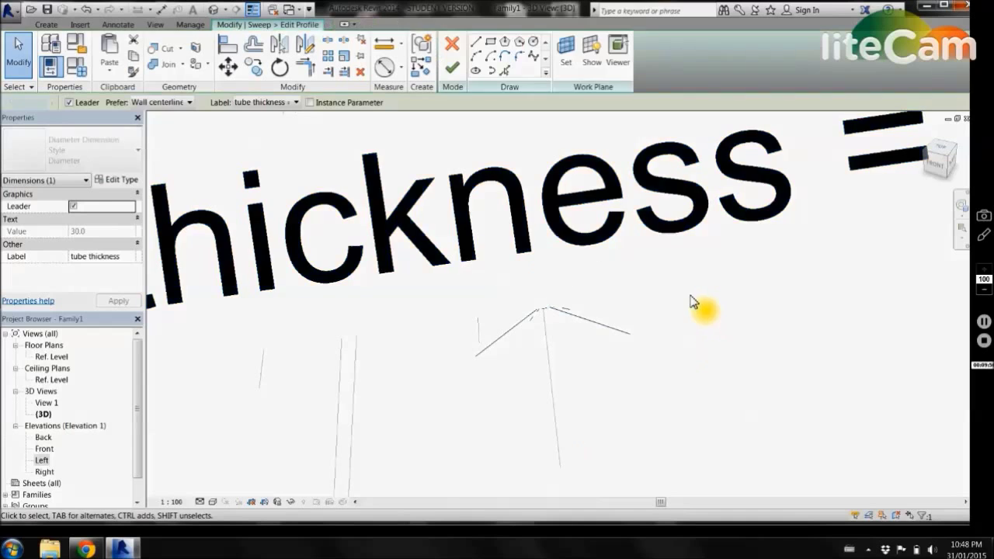
Step: Finish the profile sketch and complete the sweep to form the second tubular leg
click(451, 70)
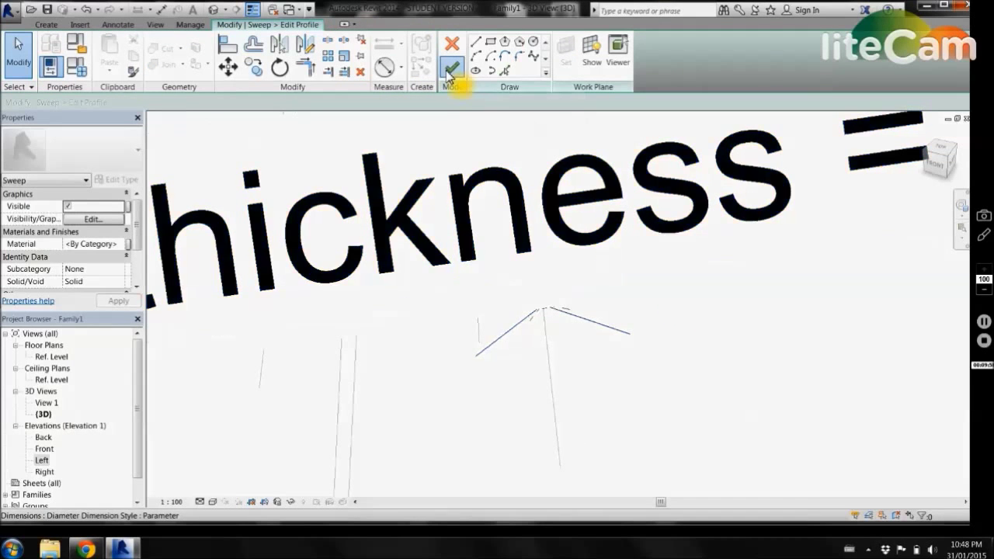
click(451, 70)
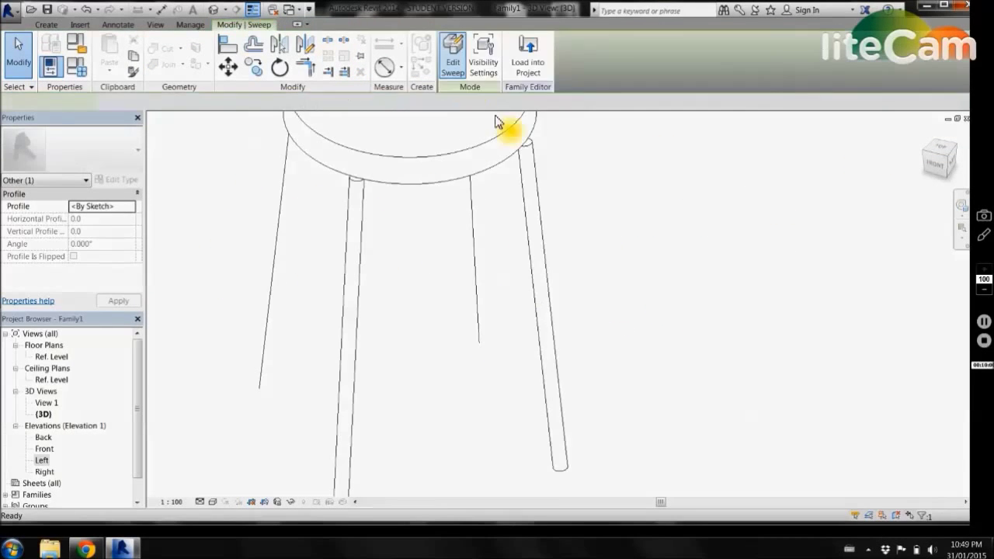
click(559, 162)
shift+middle_drag(559, 162, 599, 222)
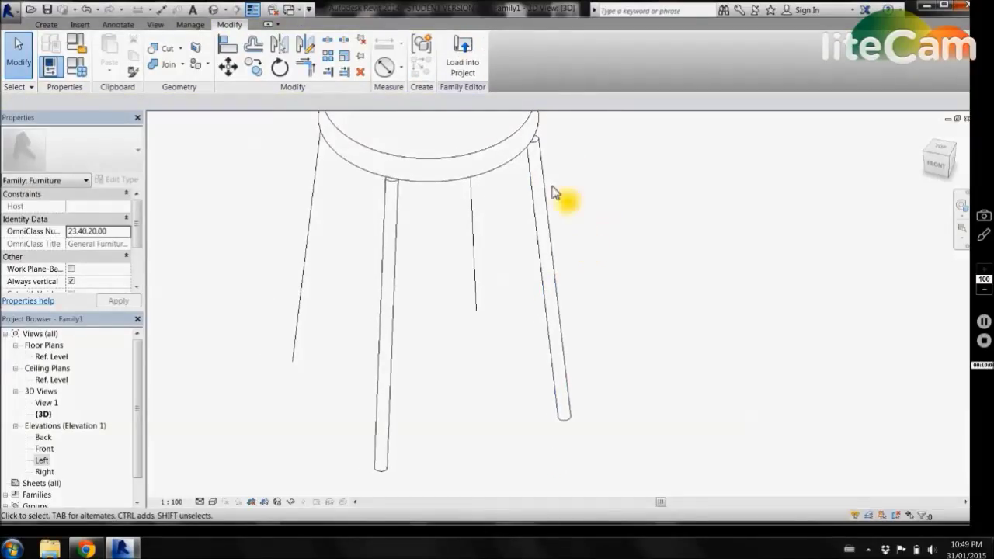
shift+middle_drag(487, 247, 497, 244)
shift+middle_drag(555, 178, 559, 182)
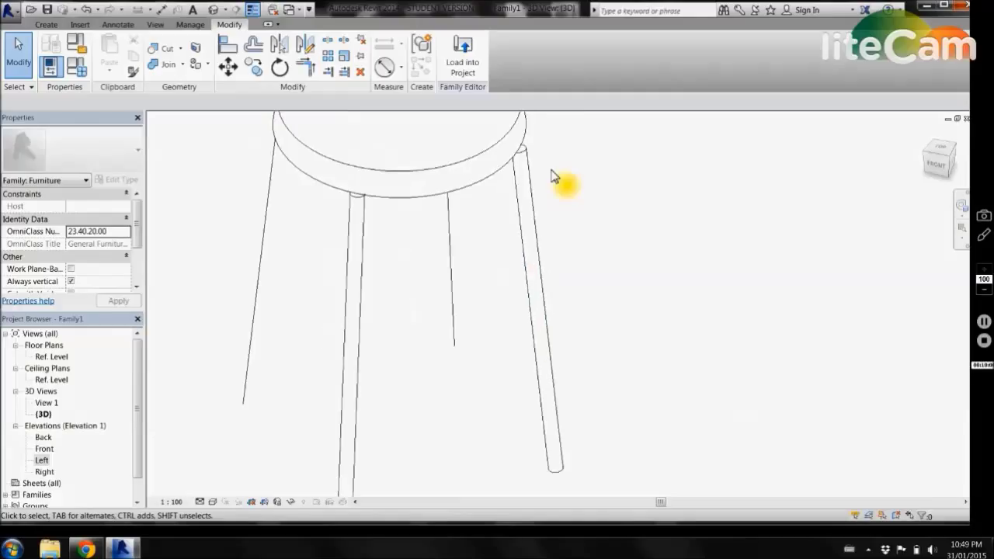
Step: Test the tube thickness family parameter with 15 and set it to 20, applying both values
click(85, 77)
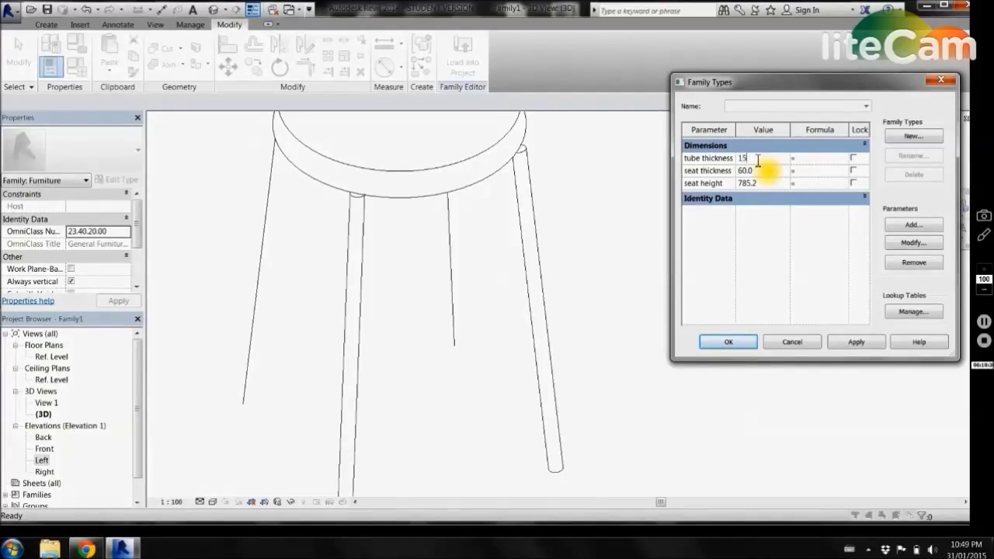
click(854, 342)
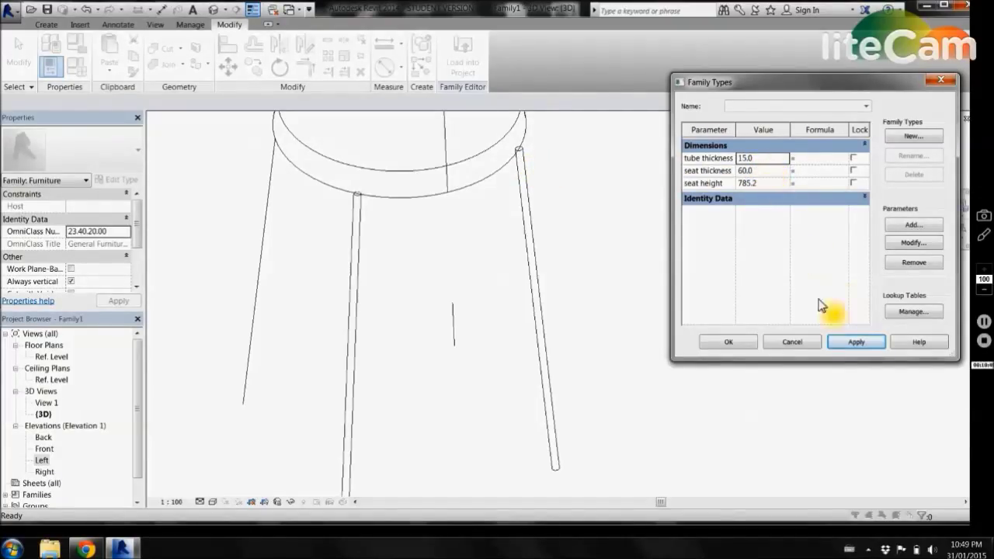
click(740, 159)
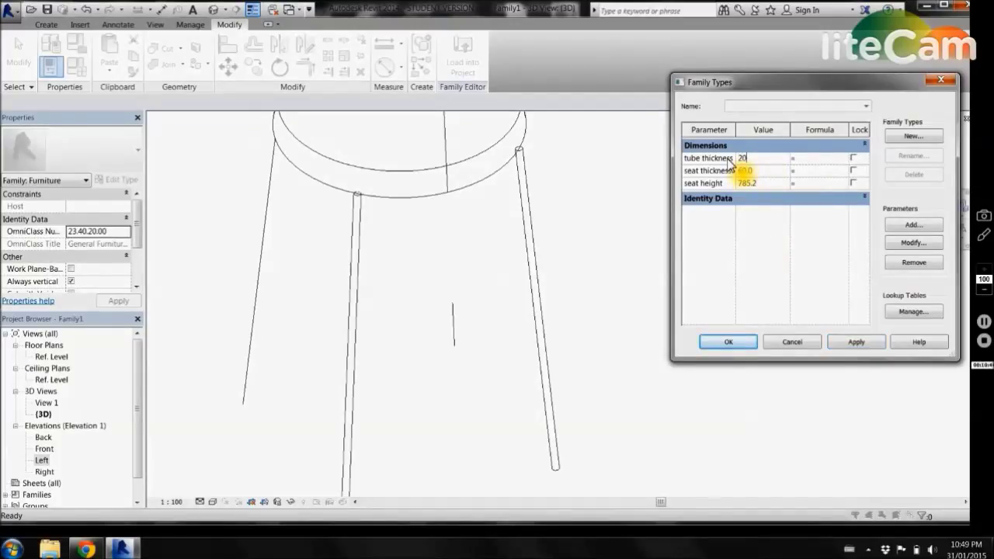
click(852, 343)
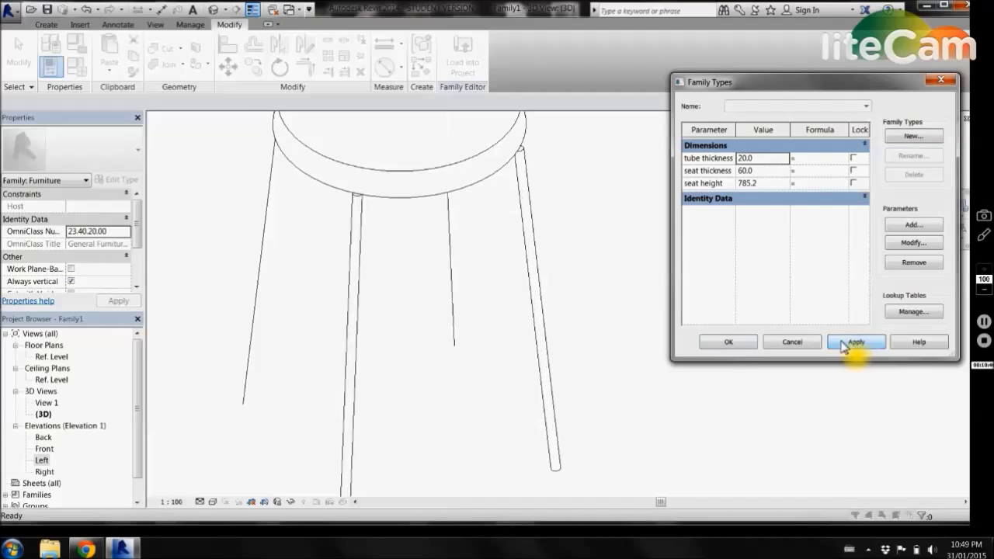
click(728, 342)
scroll(637, 179, down, 2)
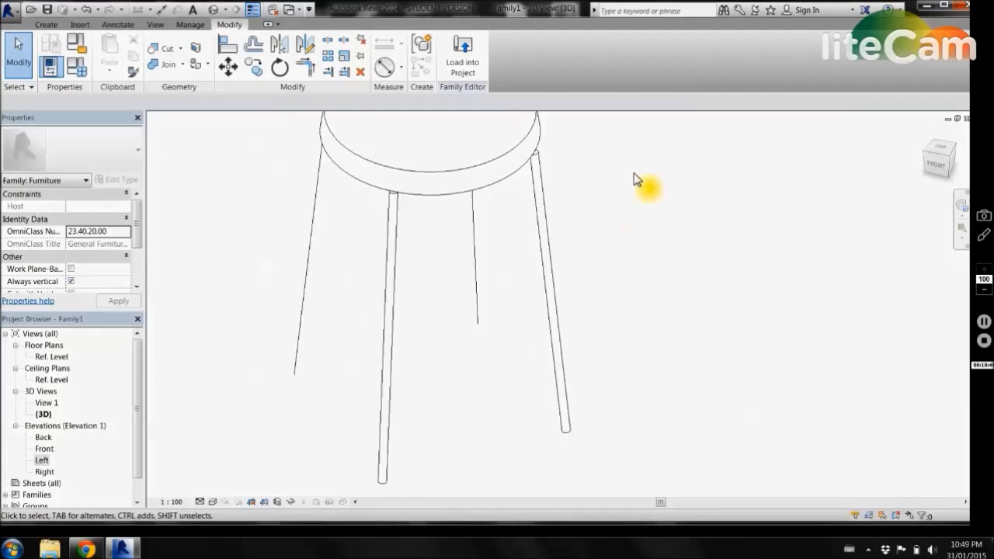
shift+middle_drag(661, 245, 424, 172)
shift+middle_drag(461, 316, 510, 272)
scroll(569, 198, up, 2)
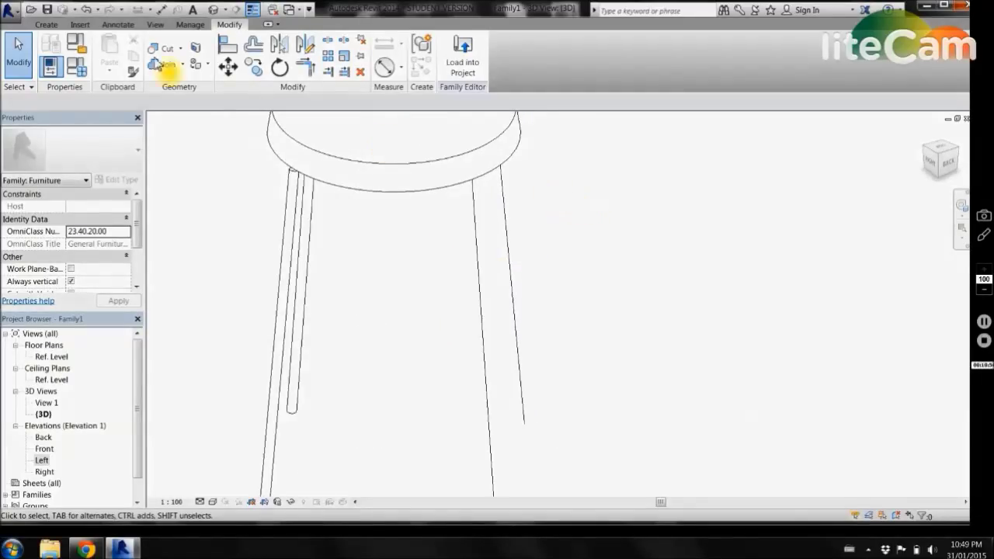
click(51, 25)
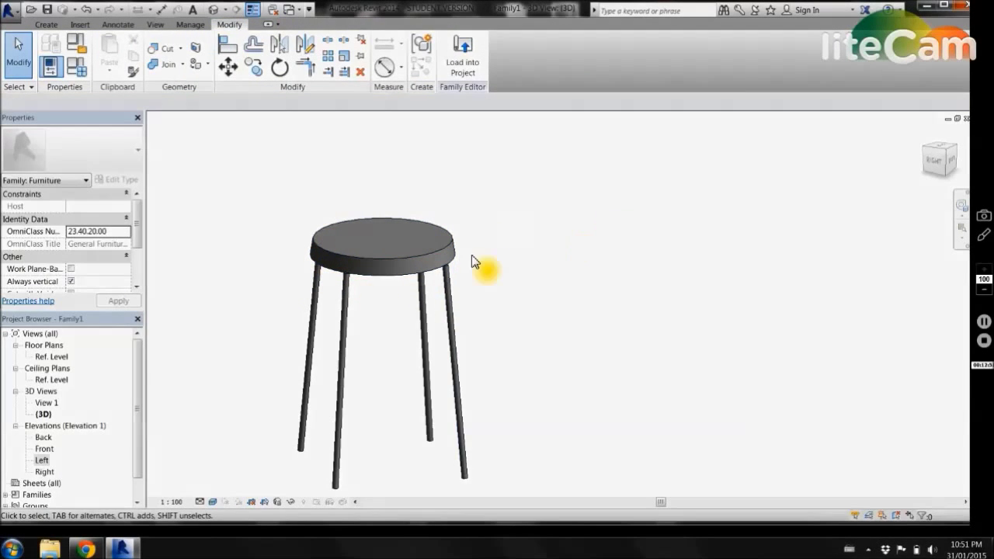
Step: Start a new sweep and pick the full lower circular edge of the seat as its path
click(48, 25)
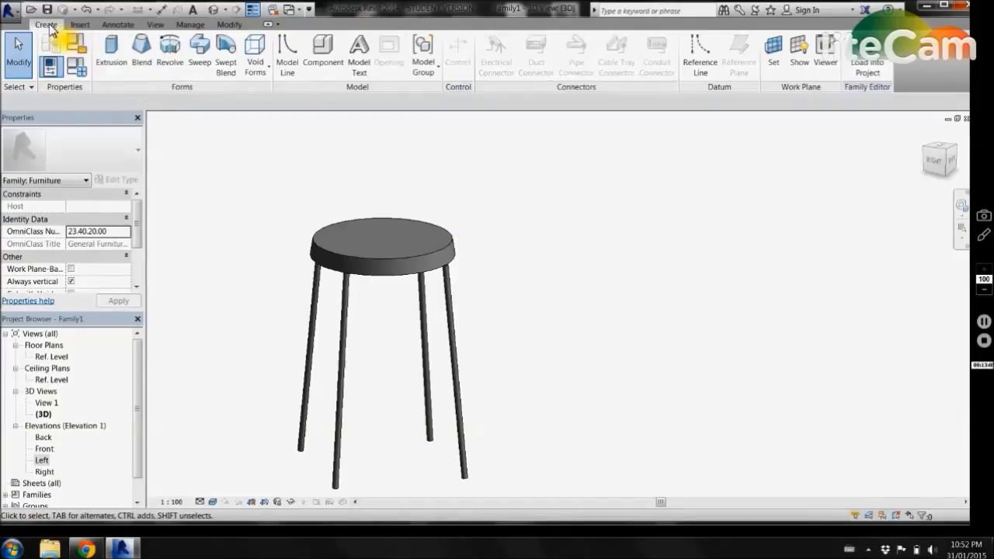
click(200, 49)
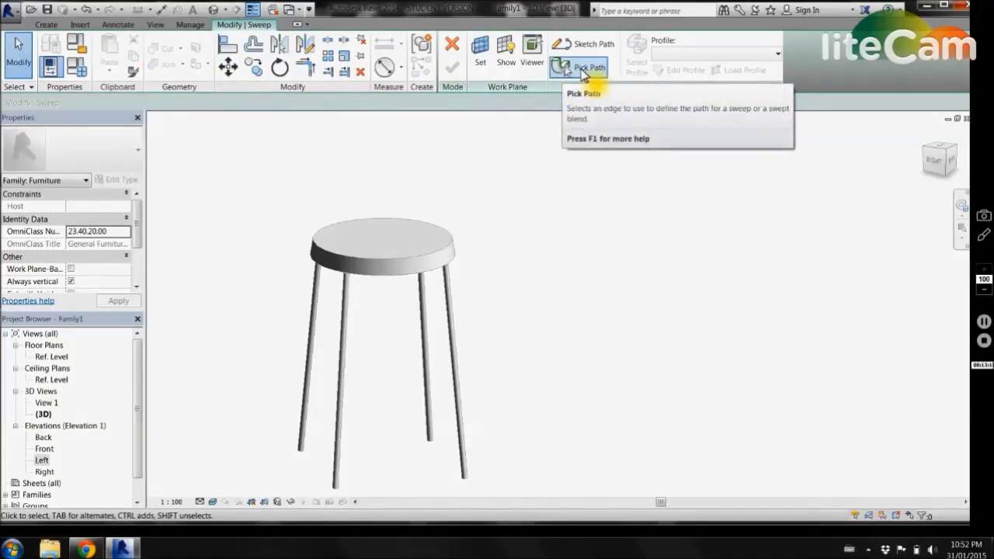
click(582, 68)
scroll(357, 268, up, 4)
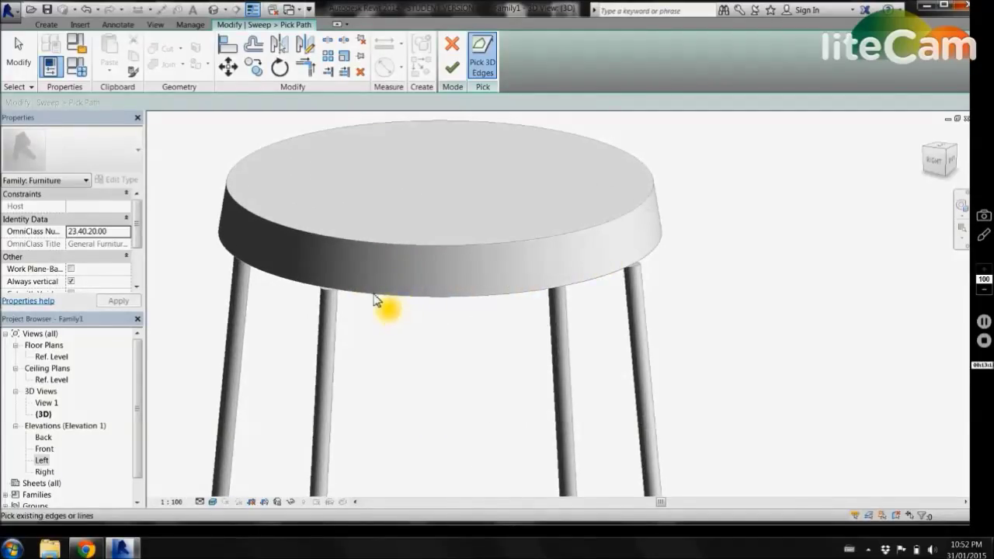
click(388, 295)
shift+middle_drag(333, 240, 481, 256)
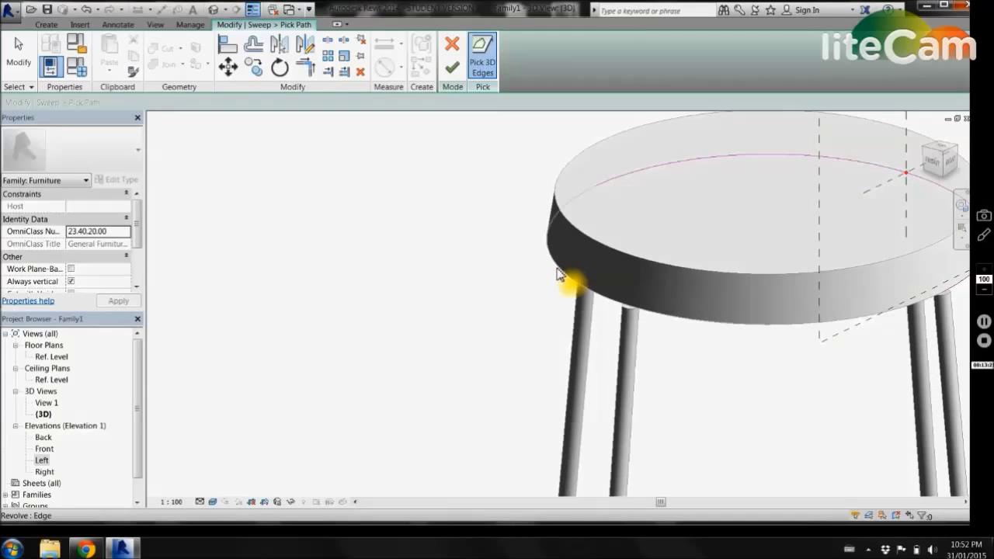
shift+middle_drag(466, 250, 386, 253)
scroll(485, 175, down, 1)
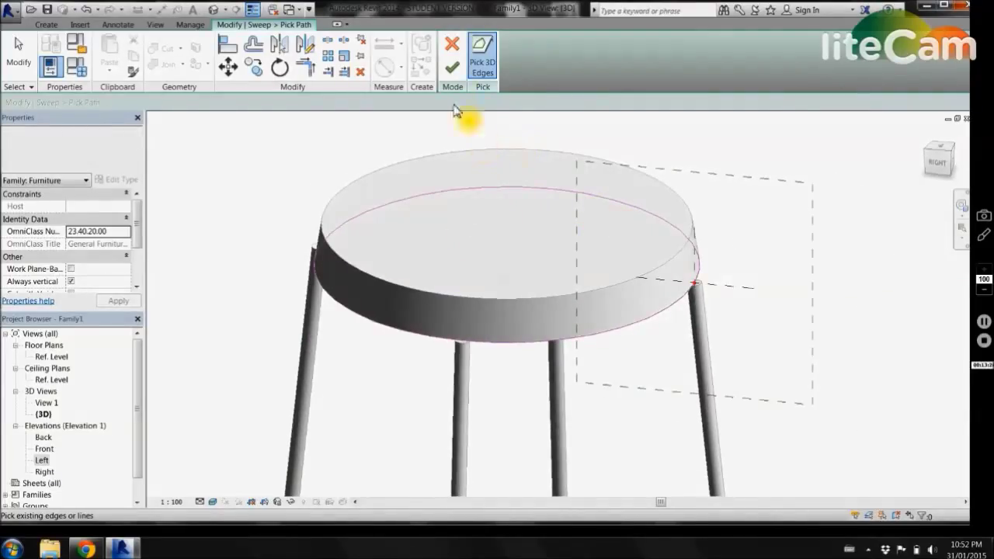
click(453, 70)
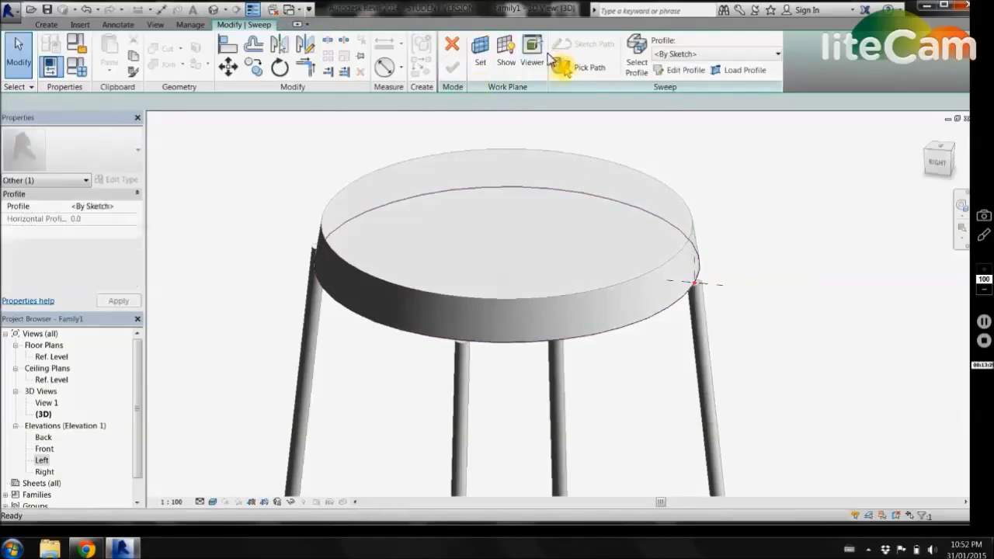
Step: Sketch a circle of radius 15 centred on the seat-edge path's profile plane as the rim tube's profile
click(679, 71)
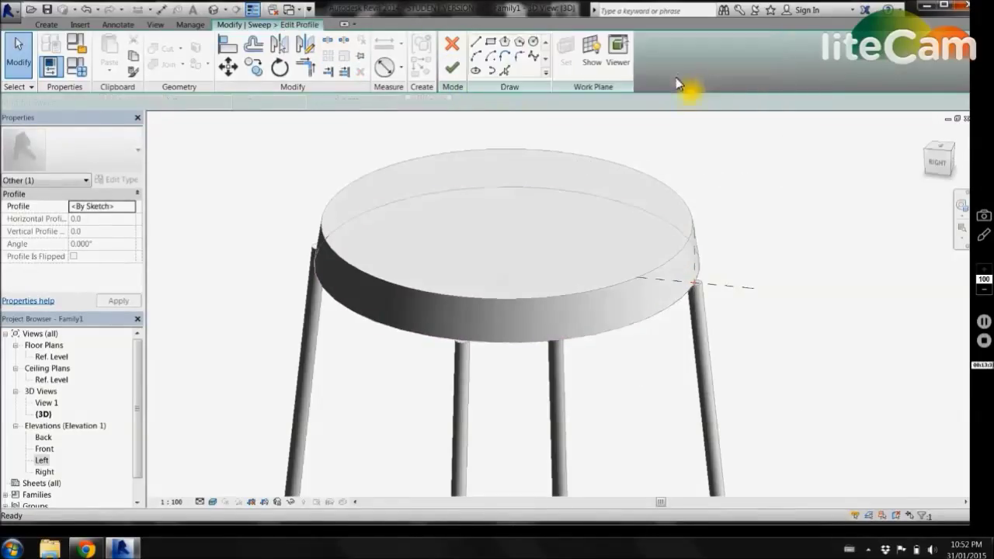
click(532, 42)
scroll(715, 292, up, 5)
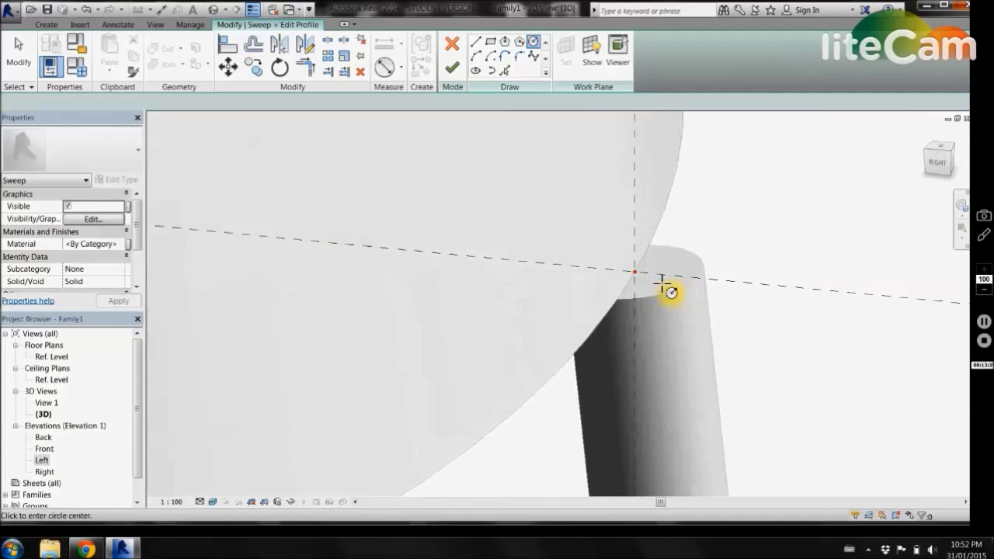
click(630, 270)
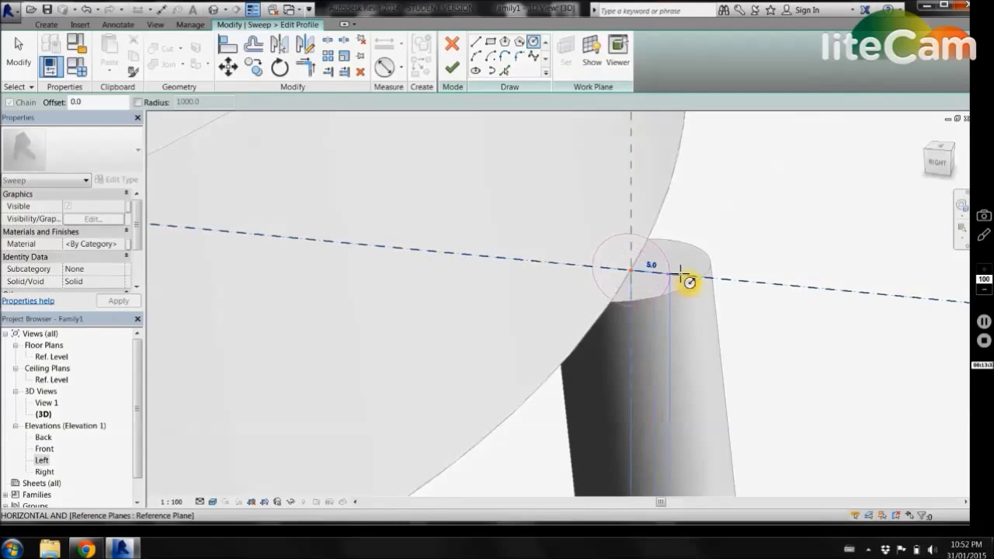
click(751, 285)
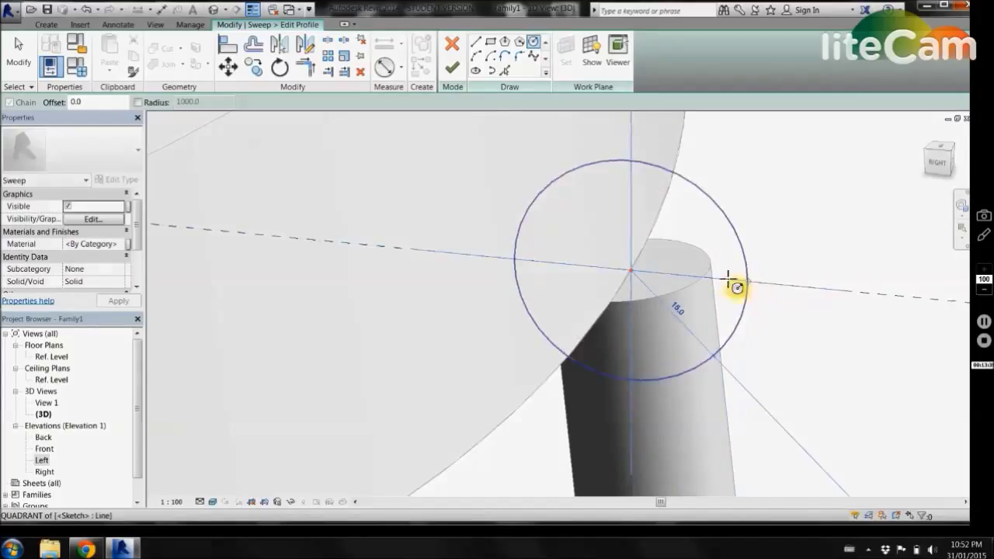
Step: Add a diameter dimension to the rim tube's profile circle and label it with the tube thickness parameter
click(383, 72)
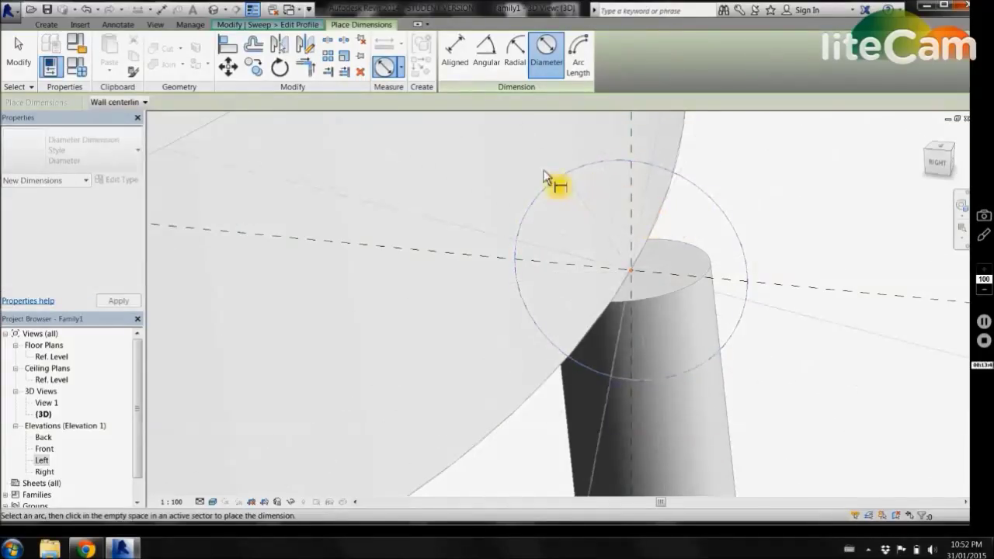
click(701, 176)
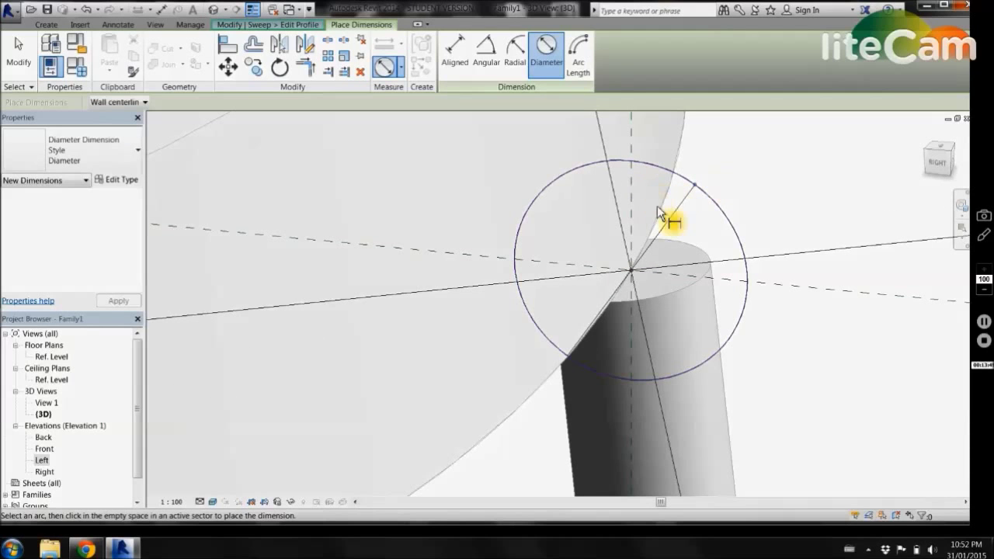
key(Escape)
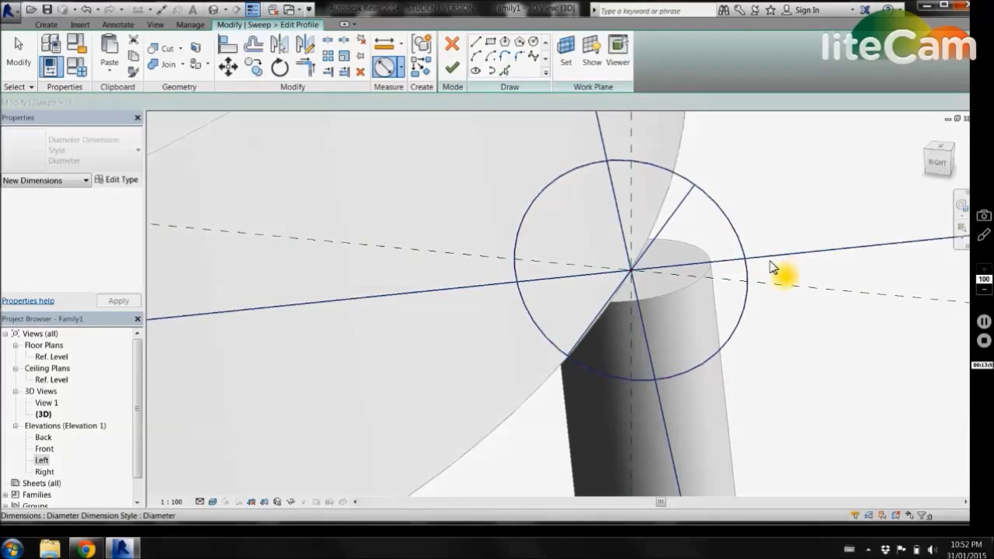
click(773, 263)
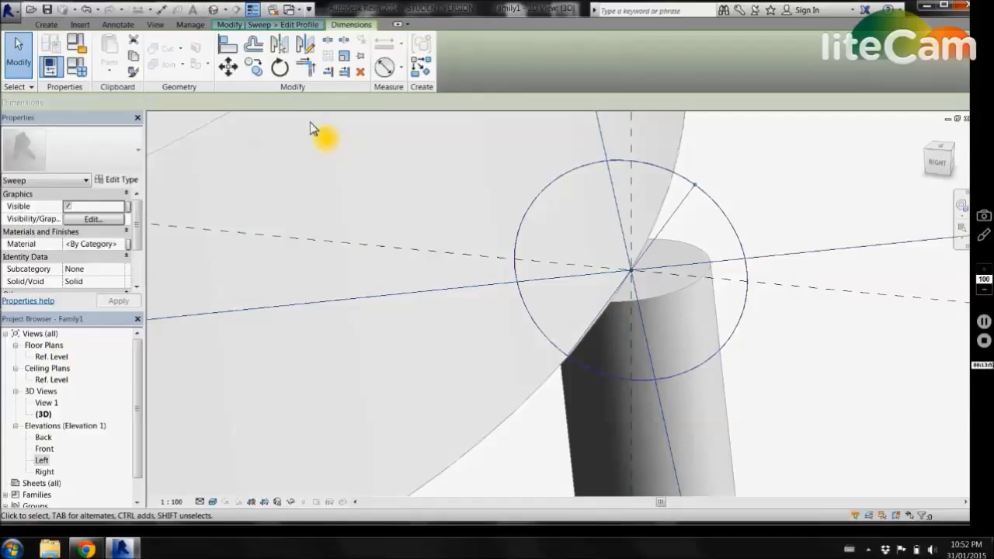
click(283, 102)
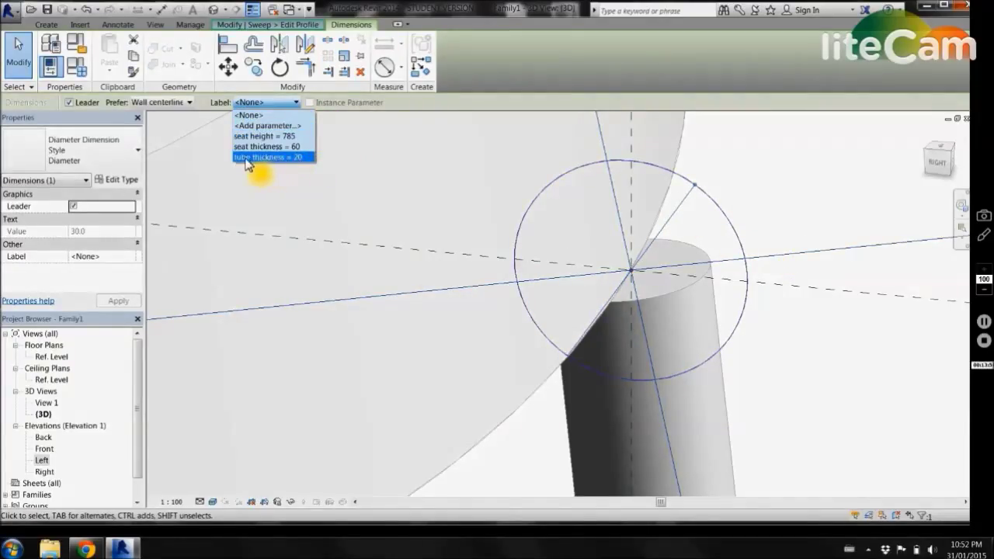
click(293, 158)
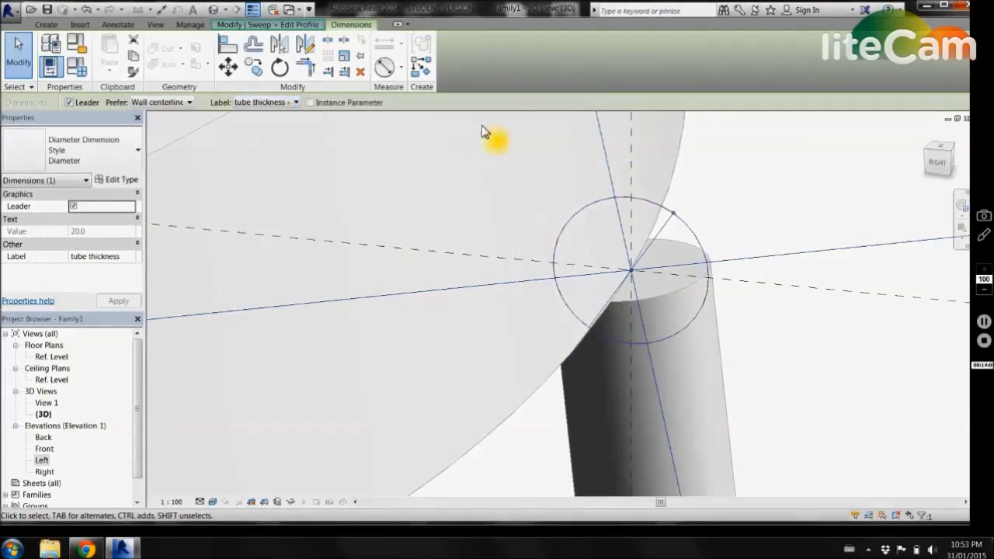
key(Escape)
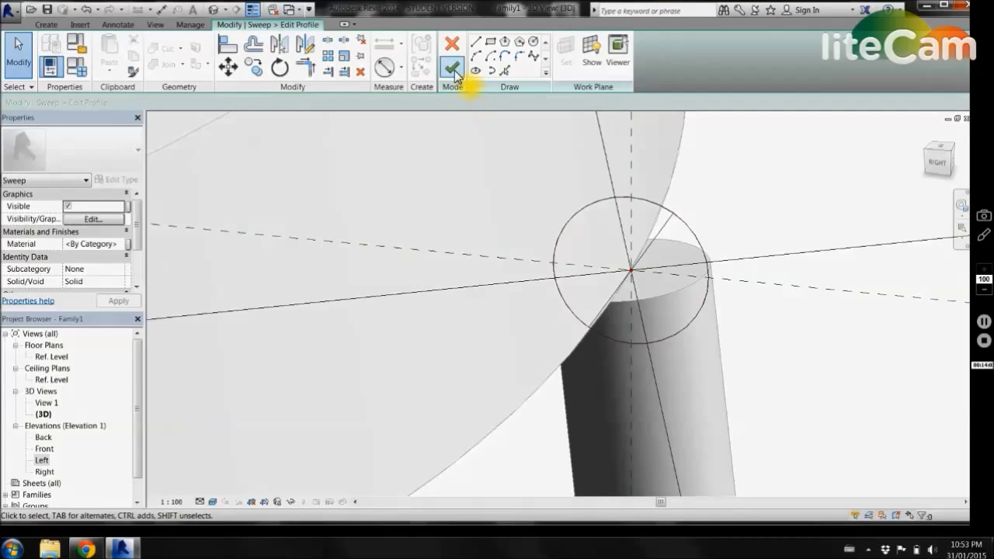
Step: Finish the profile sketch and complete the sweep to form the tubular ring around the seat's lower edge
click(452, 70)
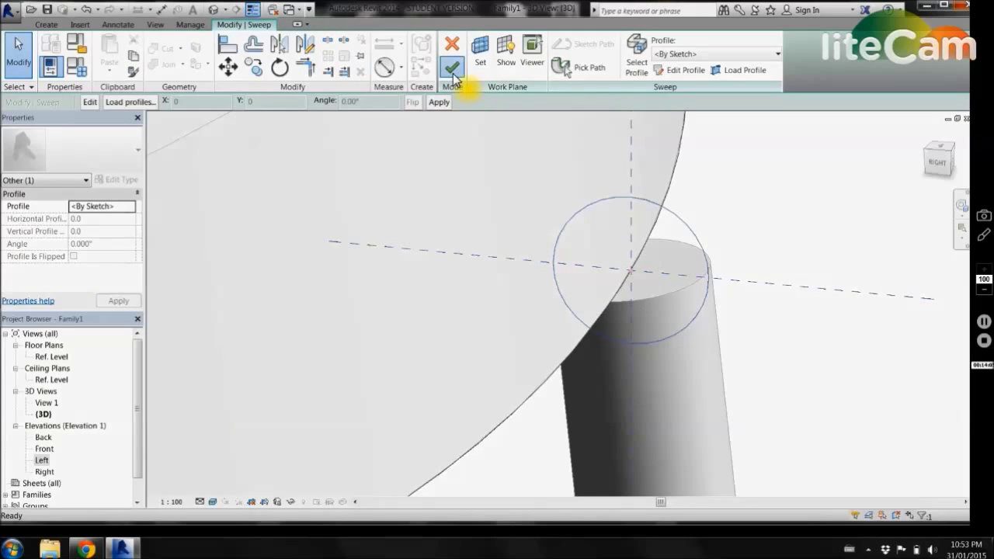
click(452, 72)
scroll(827, 175, down, 5)
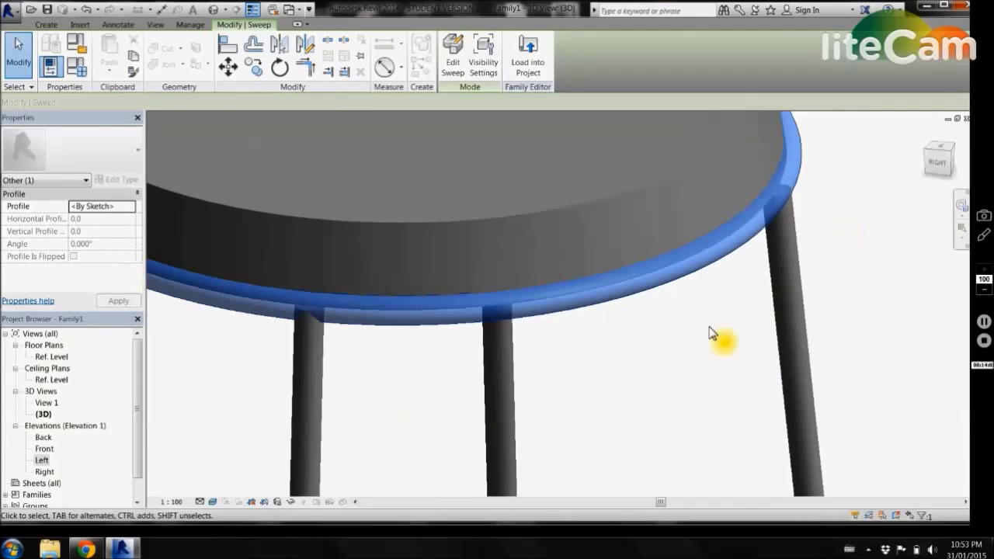
scroll(695, 345, down, 4)
click(766, 210)
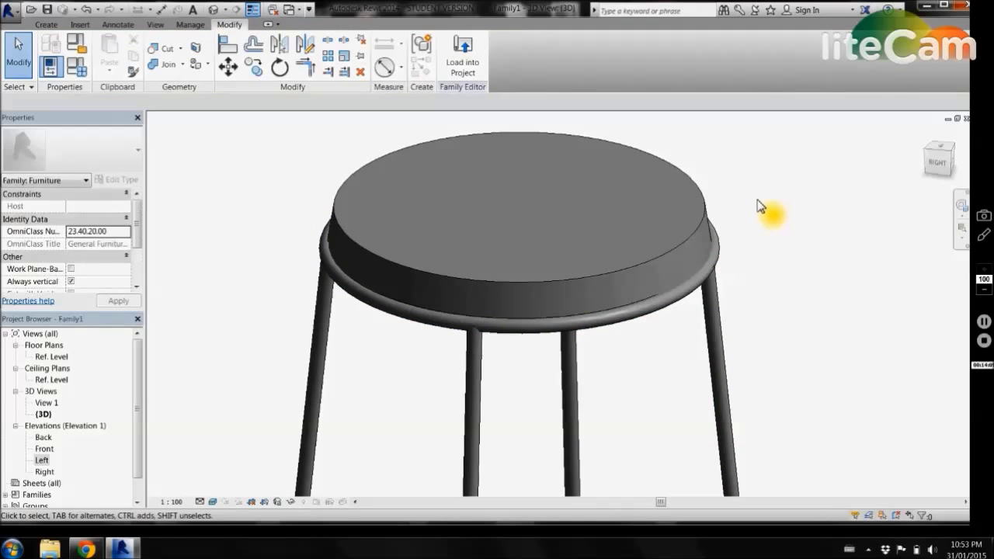
Step: Inspect the stool's seat, rim ring and legs from different angles in the 3D view
shift+middle_drag(786, 264, 616, 278)
scroll(644, 281, down, 4)
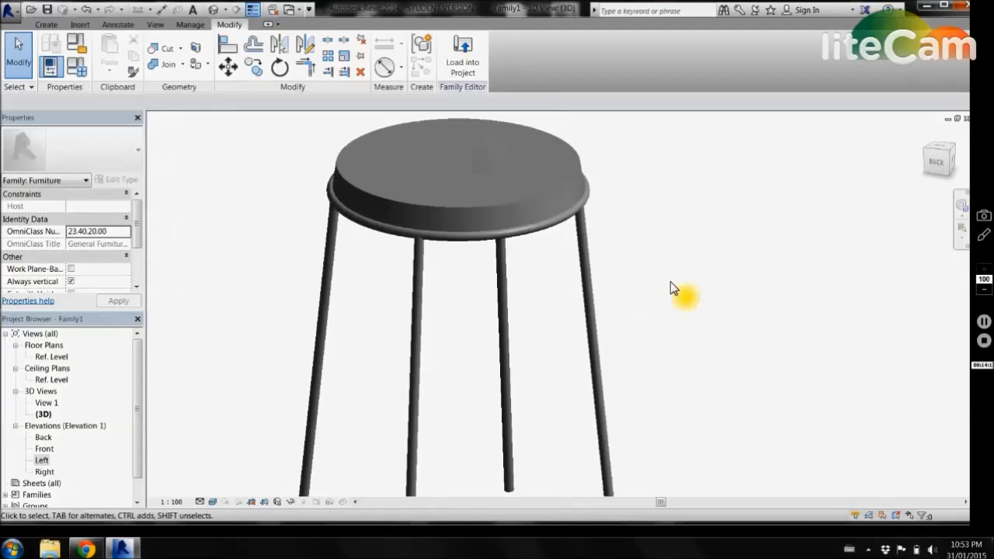
scroll(653, 213, up, 2)
shift+middle_drag(657, 216, 690, 202)
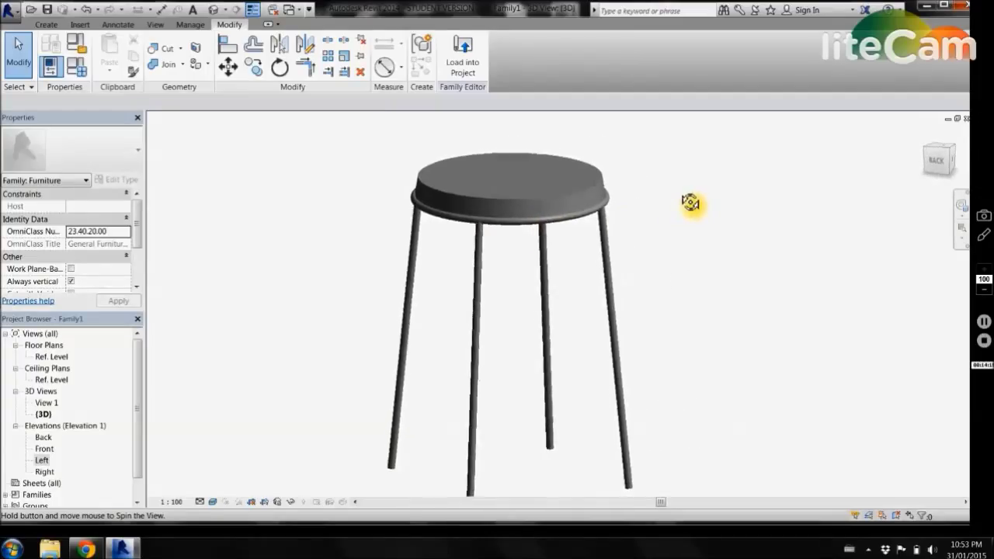
scroll(513, 303, up, 3)
scroll(512, 303, down, 2)
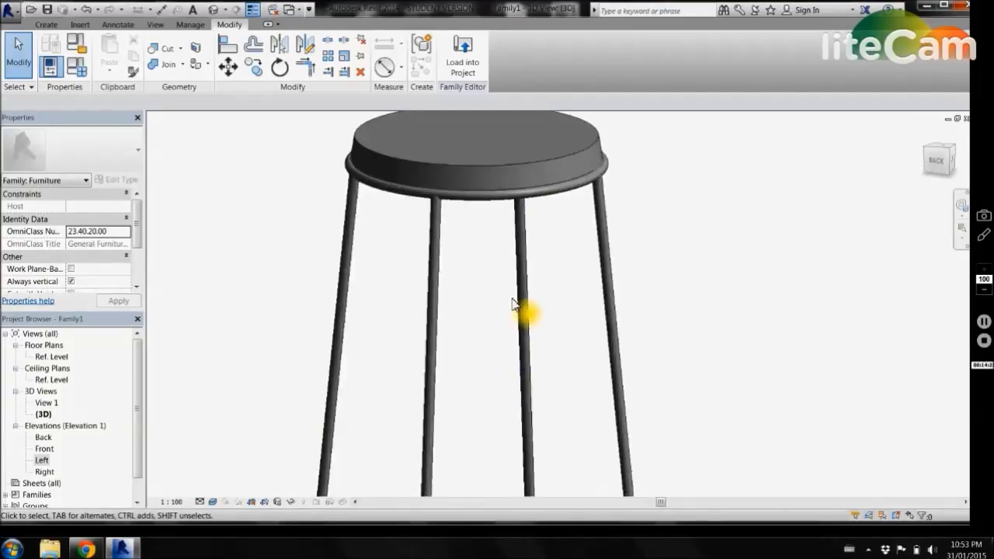
scroll(393, 264, down, 3)
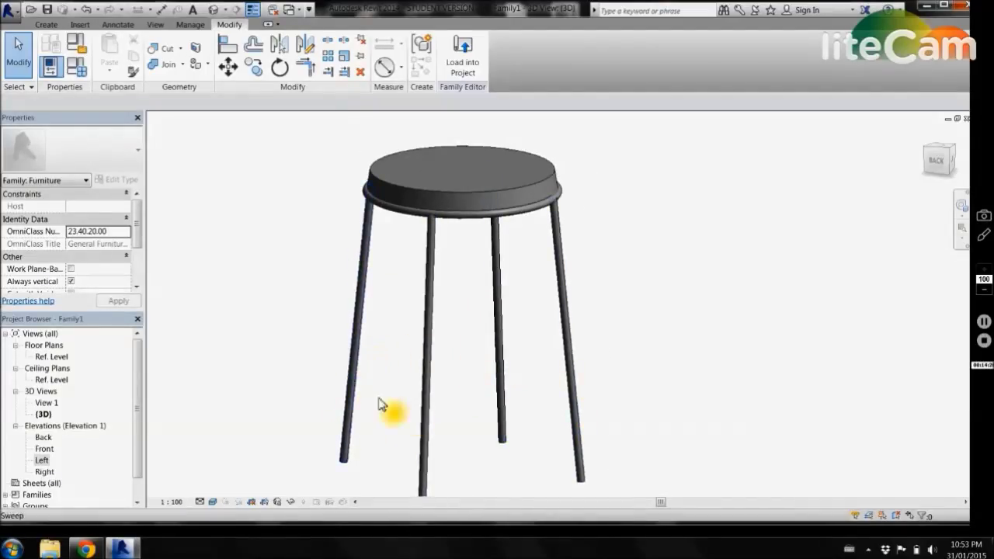
Step: In the front elevation, draw a horizontal reference plane across the legs, about 296 above the reference level
double_click(42, 449)
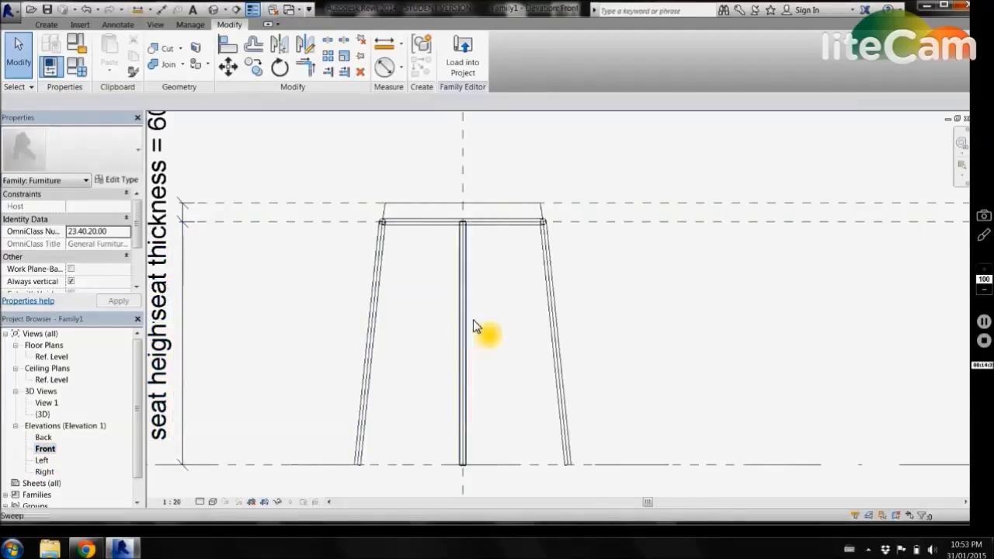
scroll(487, 325, up, 1)
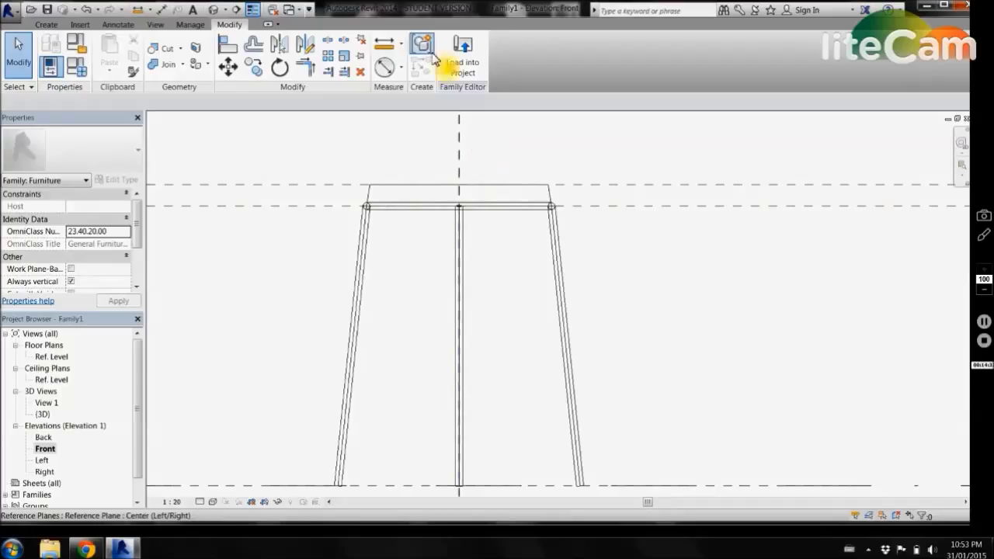
click(53, 25)
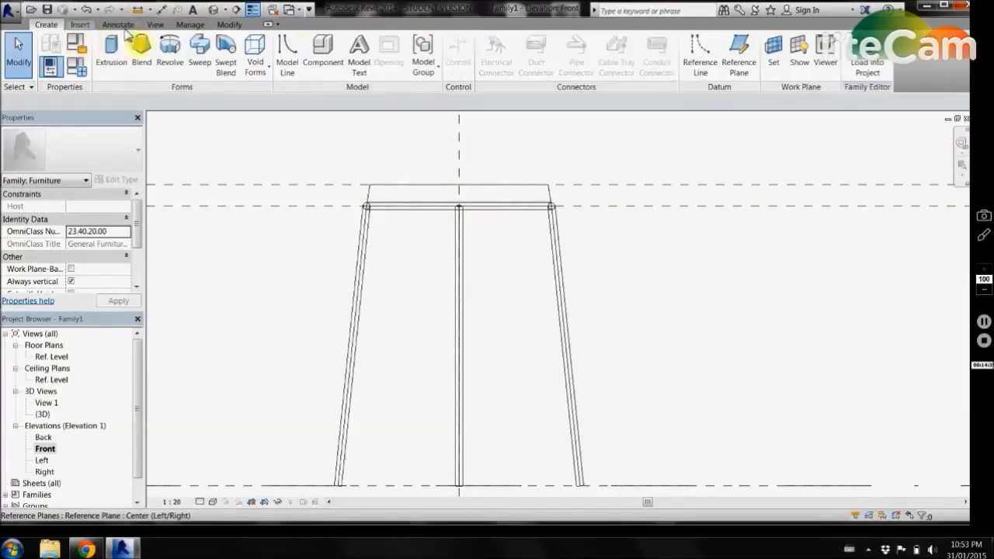
click(747, 66)
scroll(401, 355, up, 2)
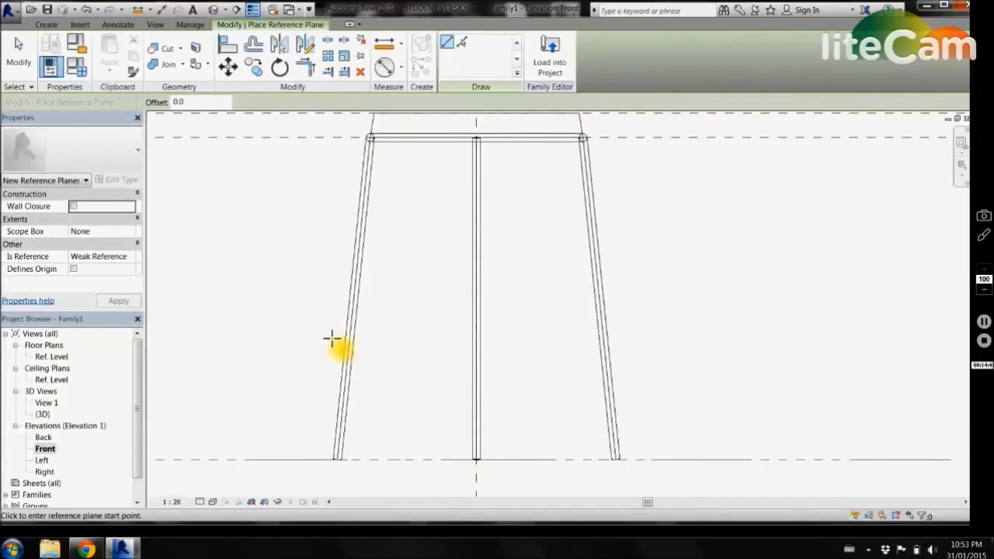
click(332, 337)
click(676, 339)
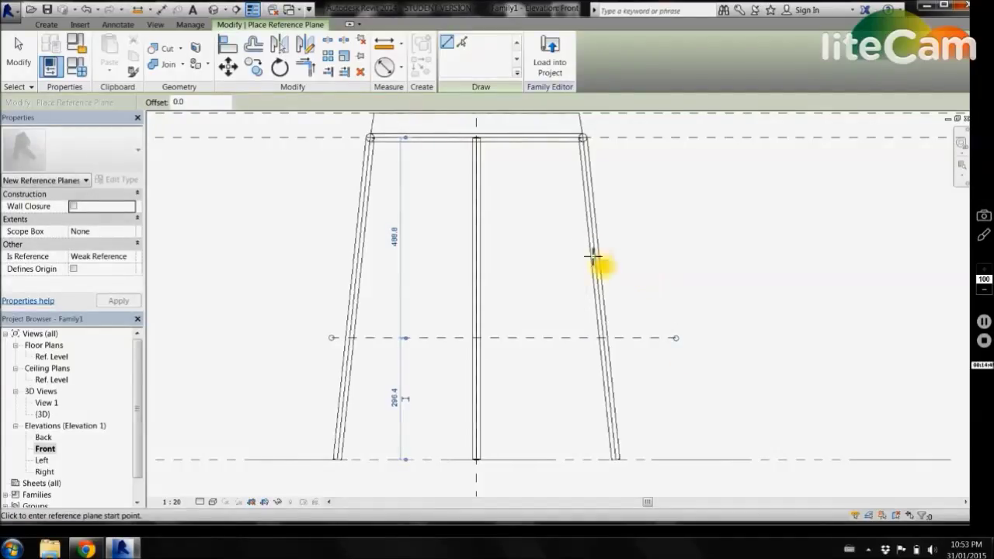
key(Escape)
key(Escape)
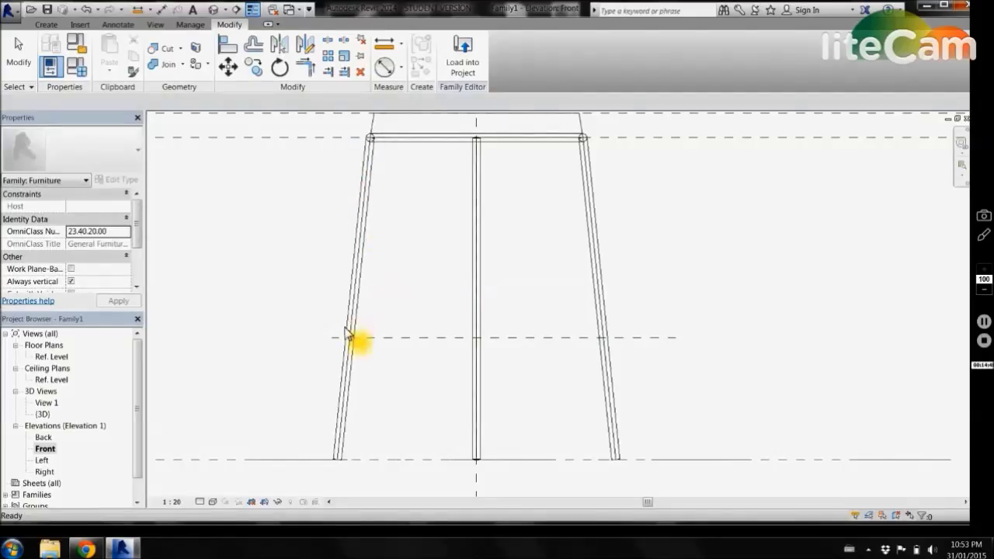
Step: Name the new horizontal reference plane across the legs "foot rest"
click(393, 338)
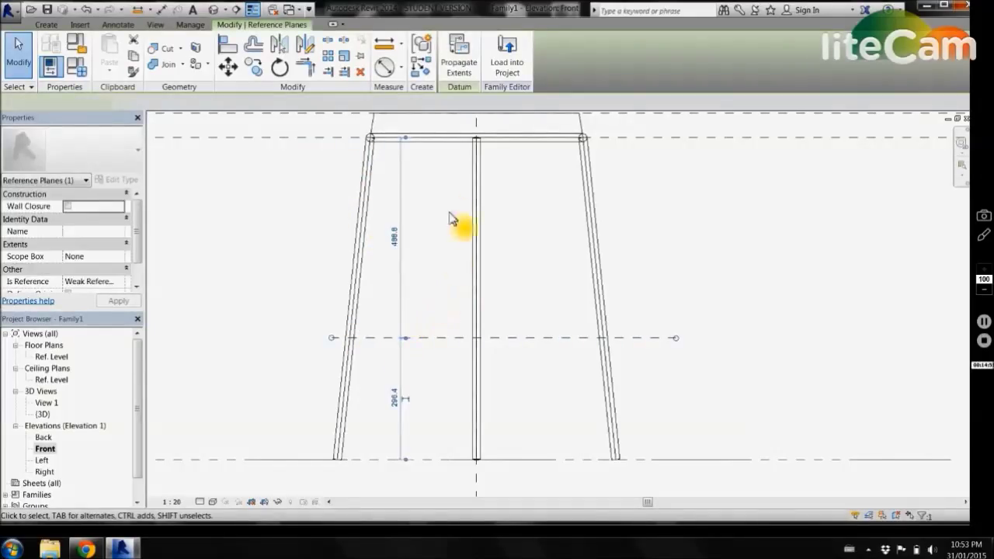
click(72, 231)
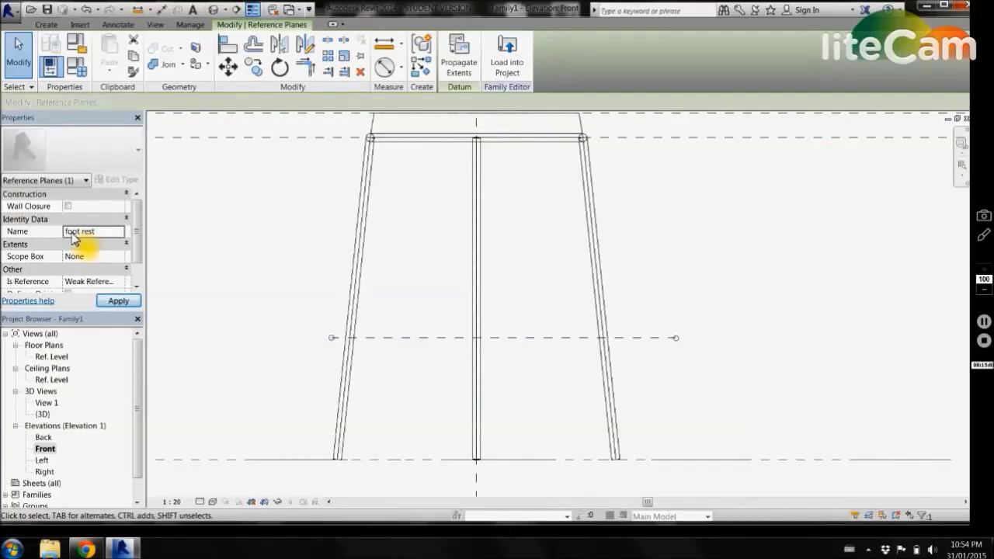
click(126, 301)
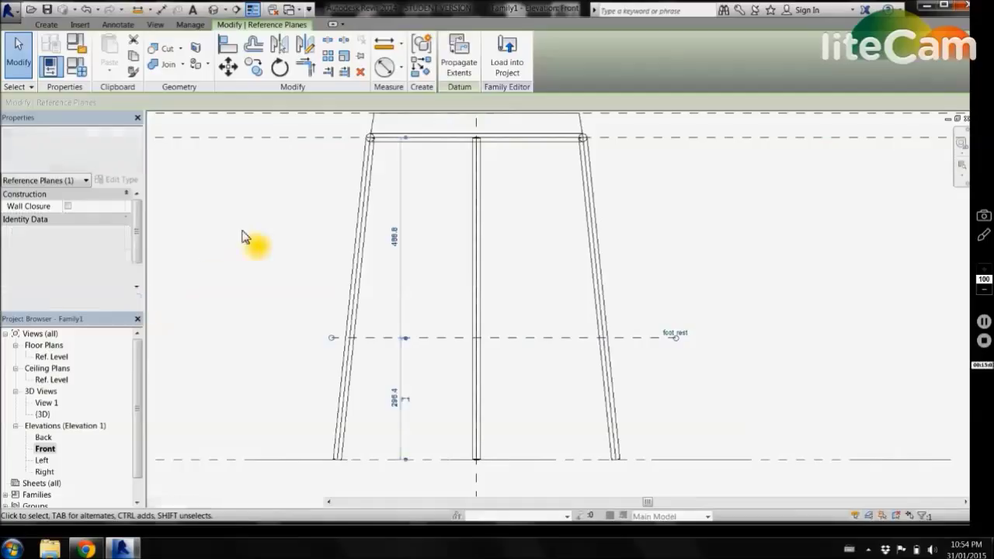
click(295, 234)
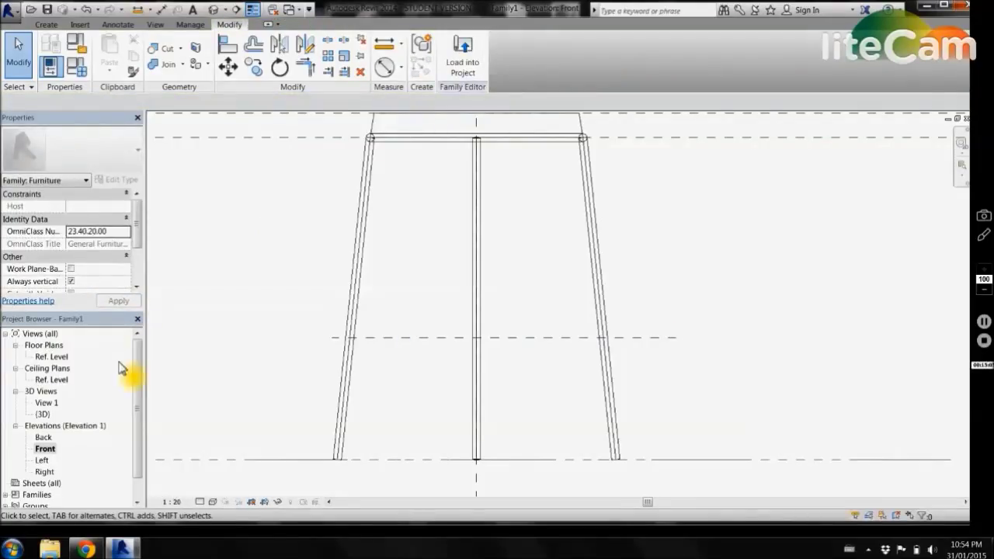
Step: Open the Ref. Level floor plan and set the work plane to the foot rest reference plane
click(140, 379)
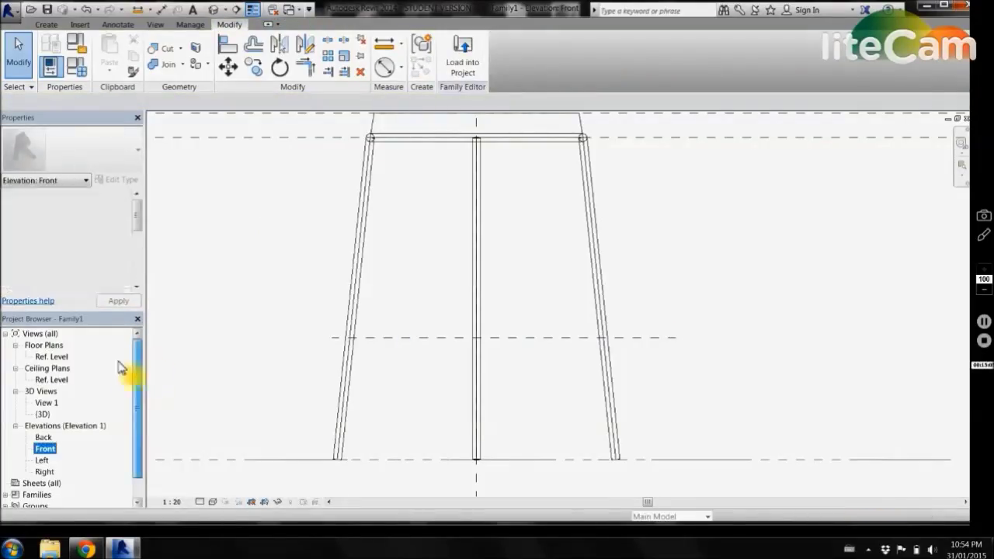
double_click(51, 357)
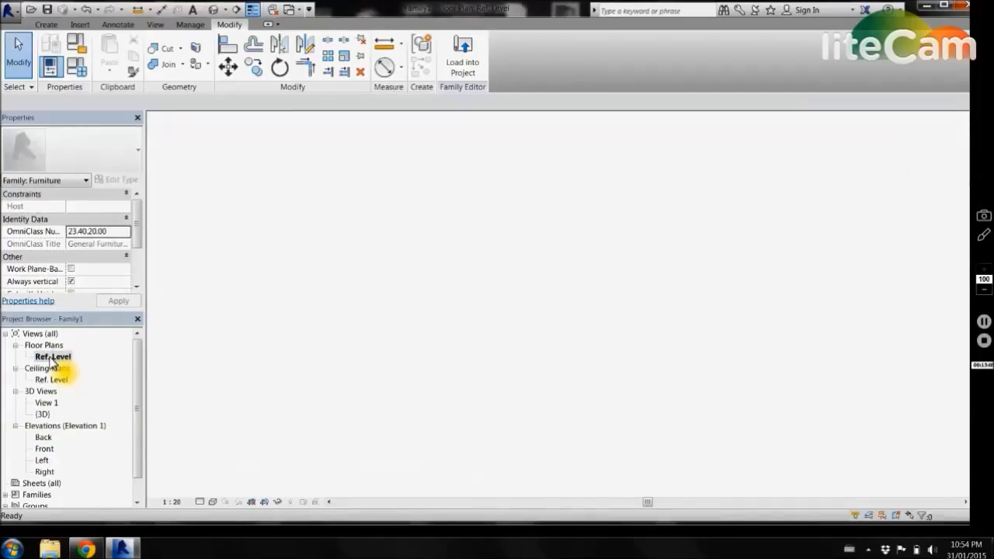
scroll(532, 330, up, 3)
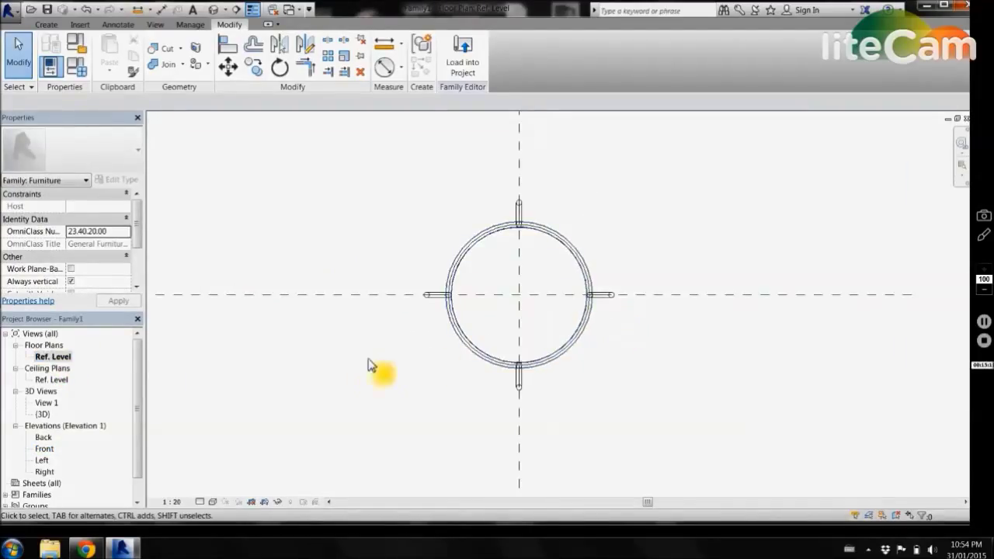
scroll(636, 290, up, 1)
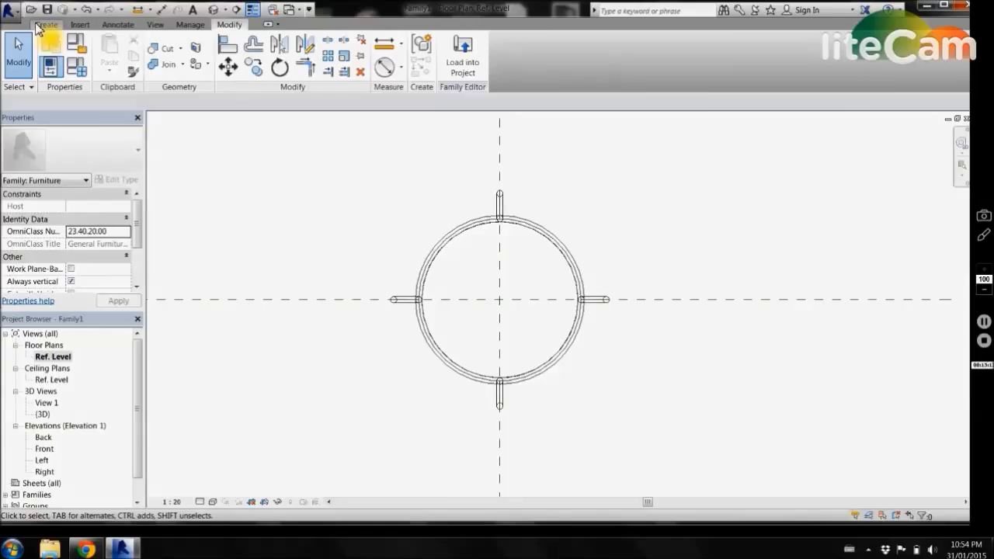
click(39, 25)
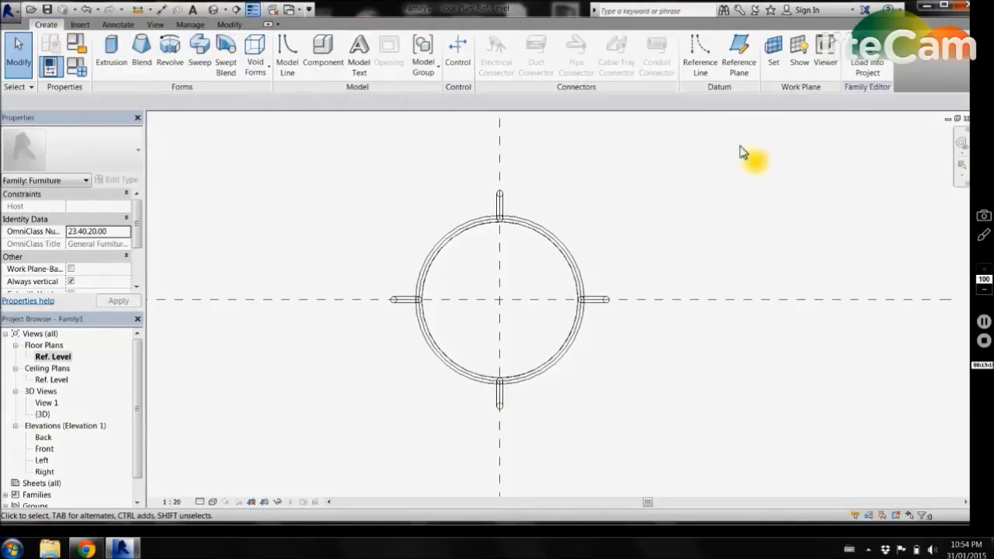
click(775, 56)
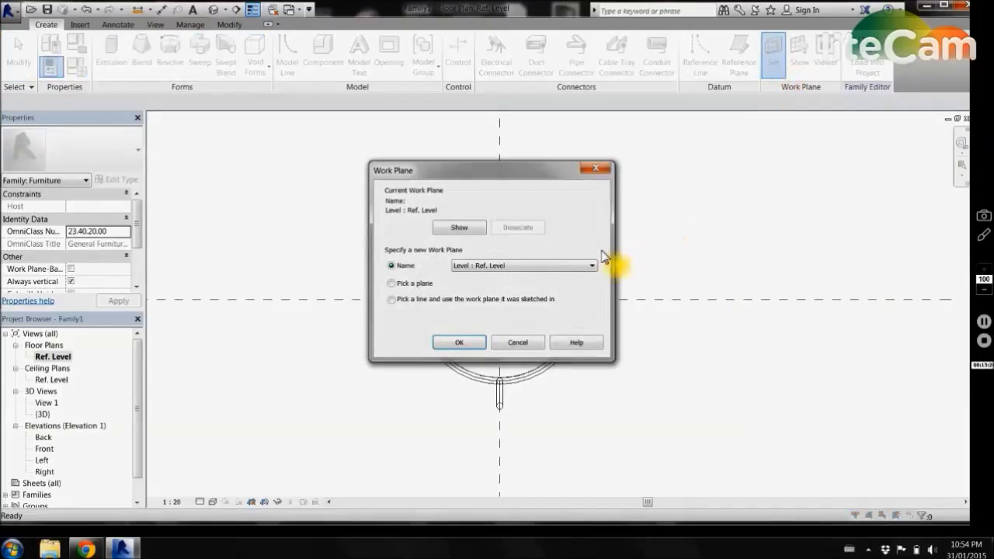
click(554, 268)
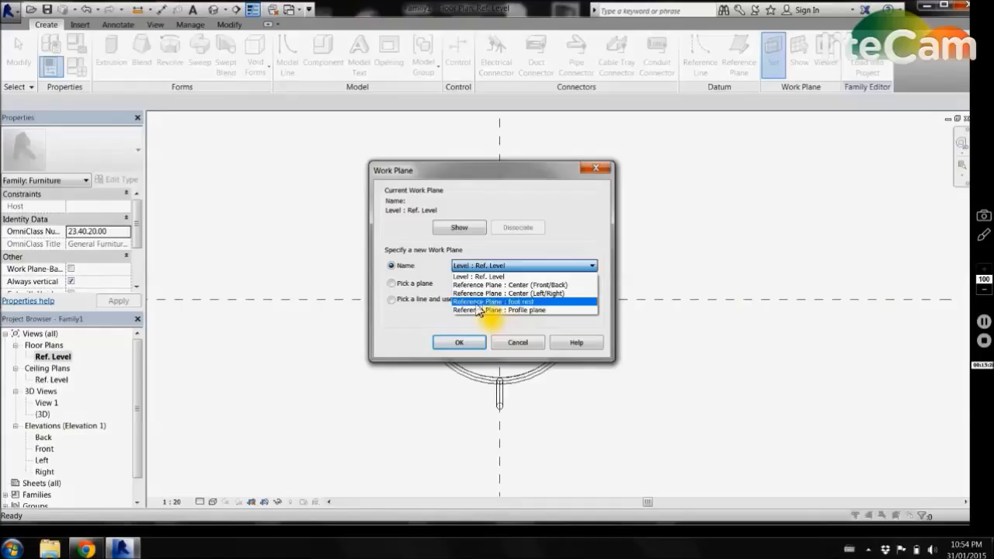
click(528, 302)
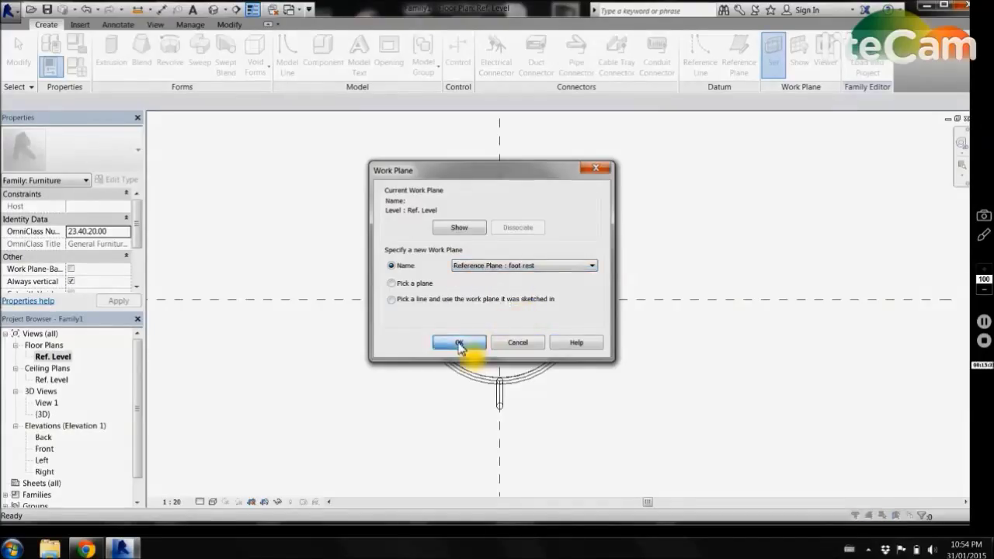
click(459, 344)
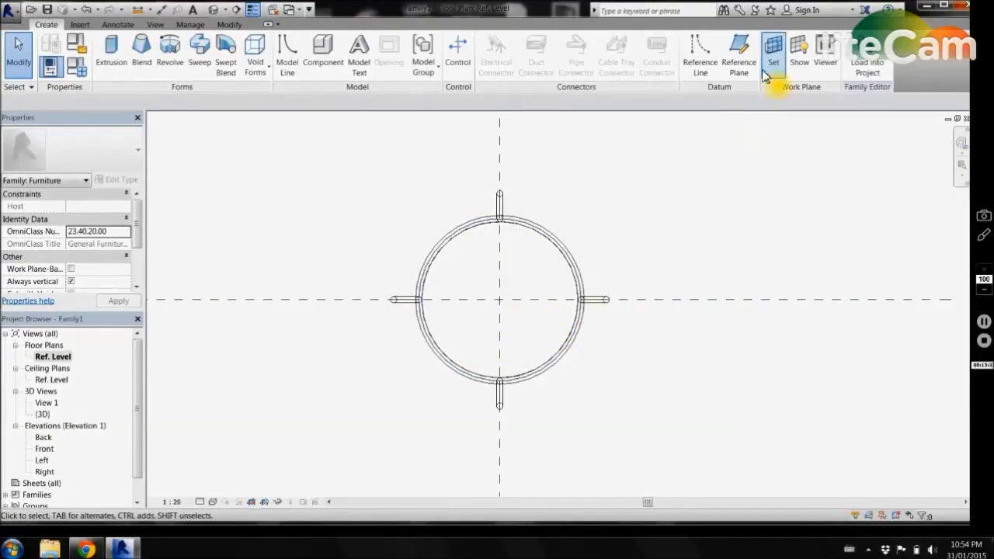
Step: In the Ref. Level plan, draw a model-line circle of radius about 340 from the stool's centre to the legs' lower ends
double_click(45, 449)
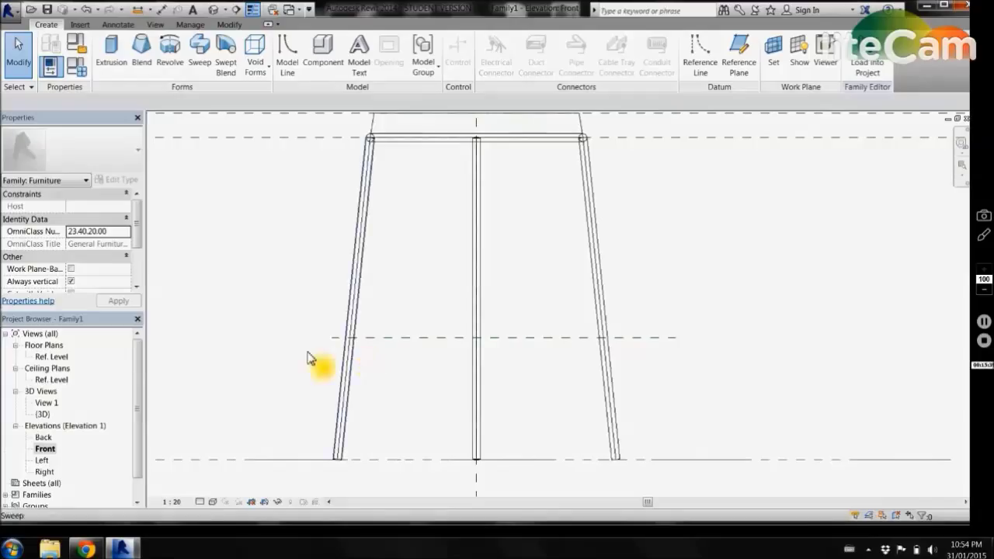
double_click(51, 357)
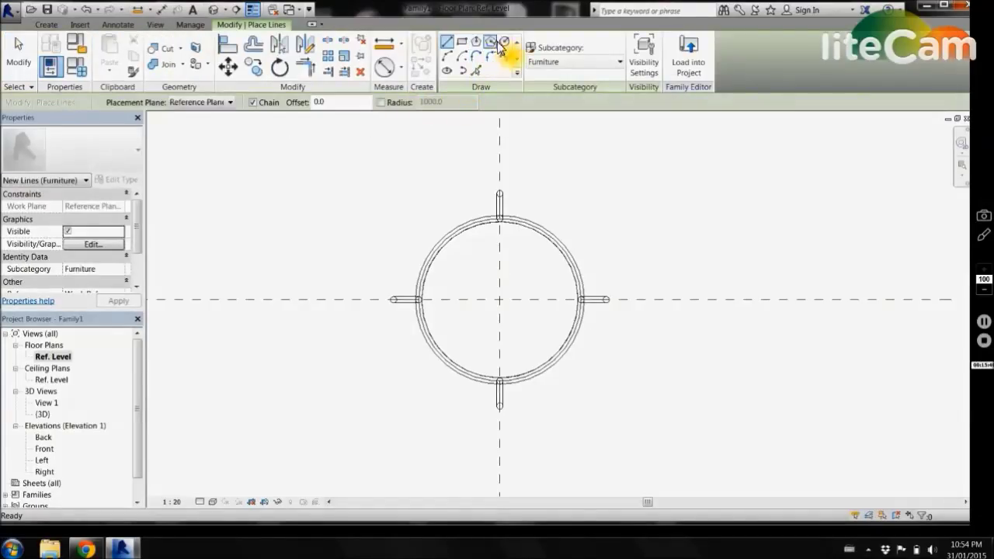
click(504, 43)
scroll(535, 311, up, 3)
scroll(505, 309, up, 2)
click(458, 288)
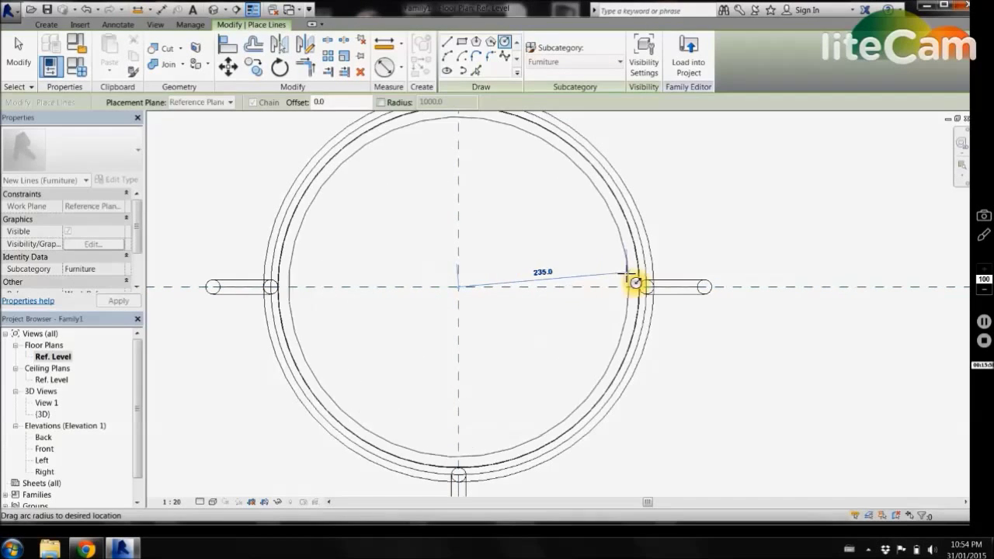
click(705, 287)
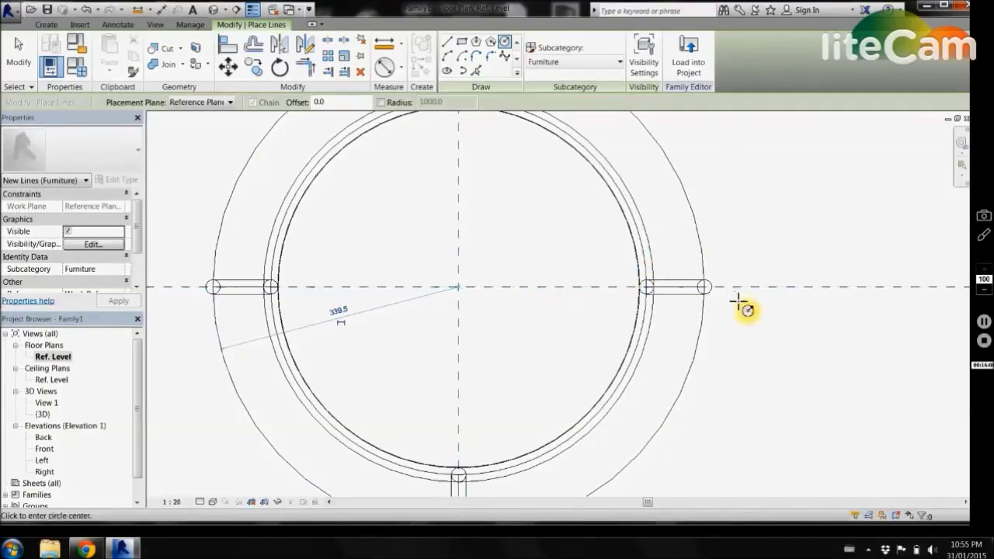
key(Escape)
key(Escape)
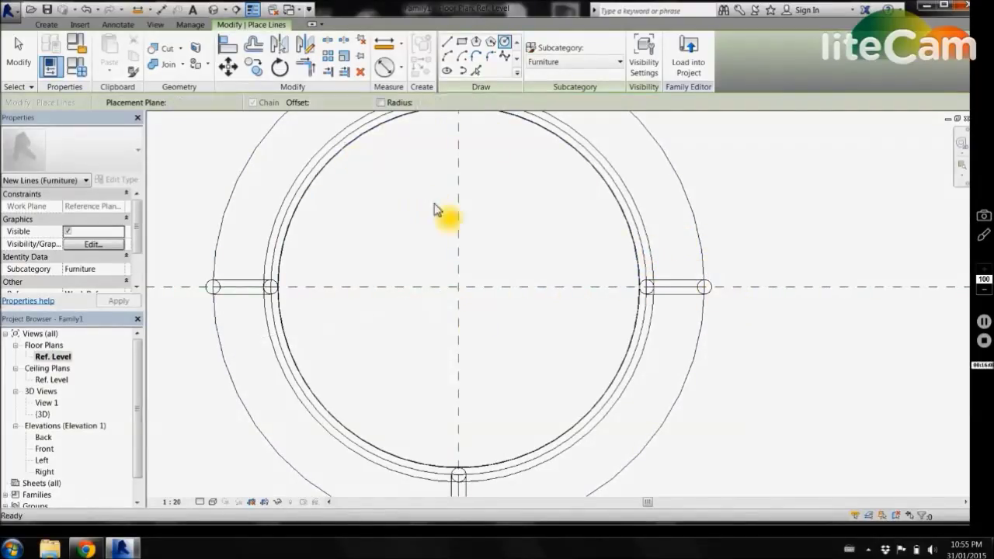
key(Escape)
scroll(345, 325, down, 1)
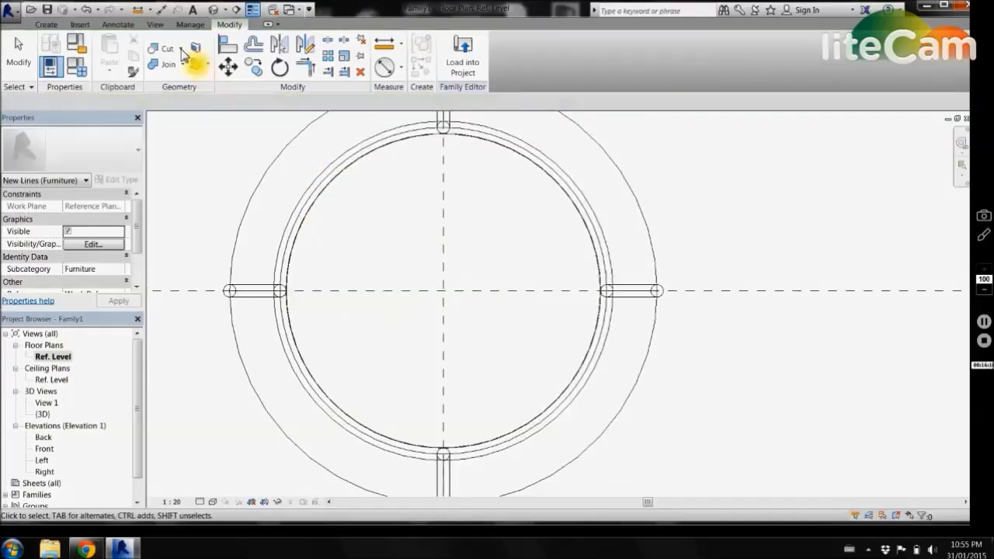
Step: In the 3D view, start a new sweep and pick the foot rest circle around the legs as its path
click(213, 10)
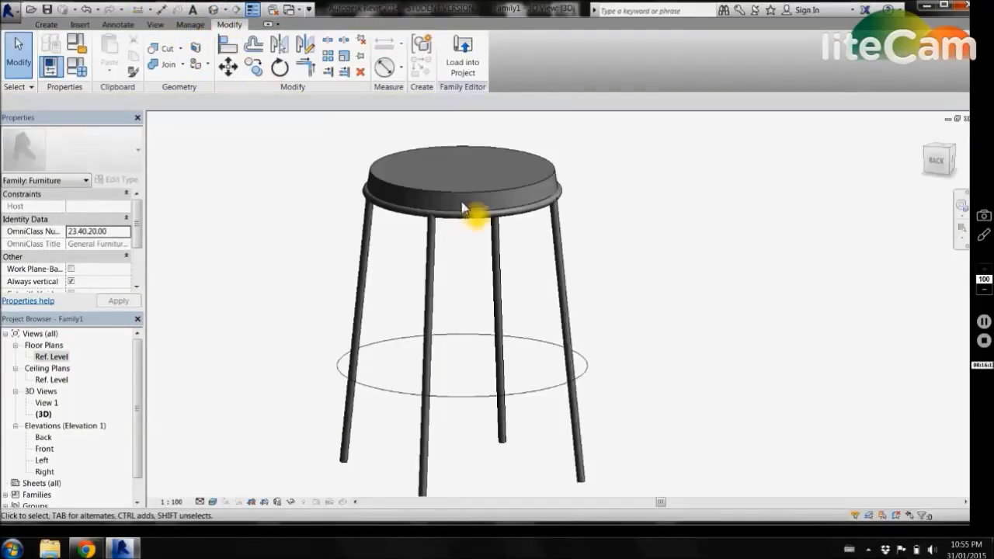
shift+middle_drag(698, 211, 423, 310)
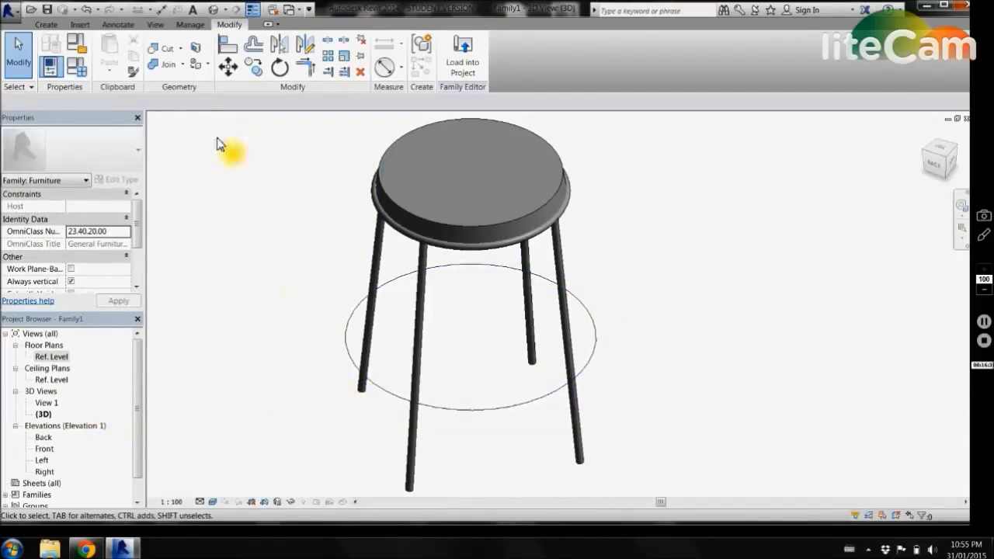
click(46, 24)
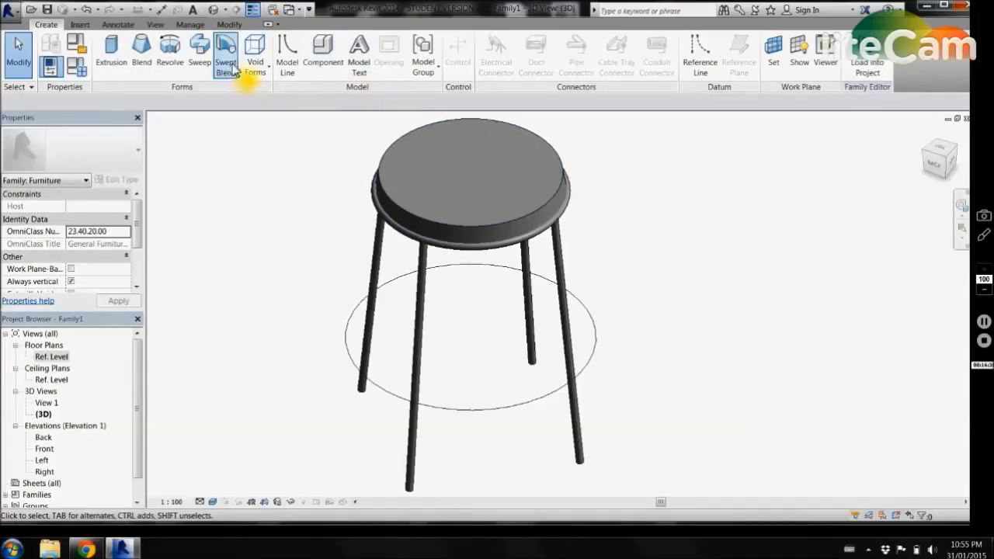
click(204, 65)
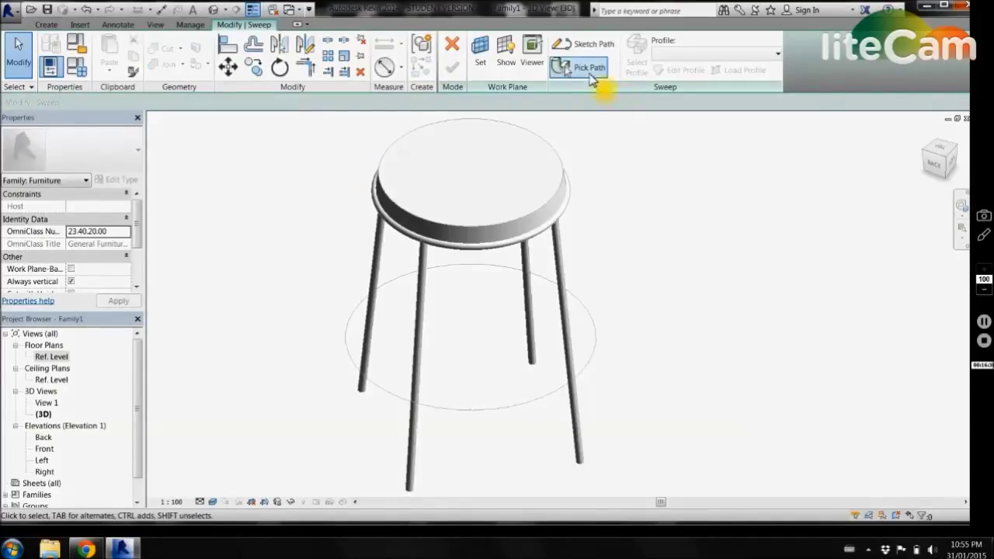
click(589, 70)
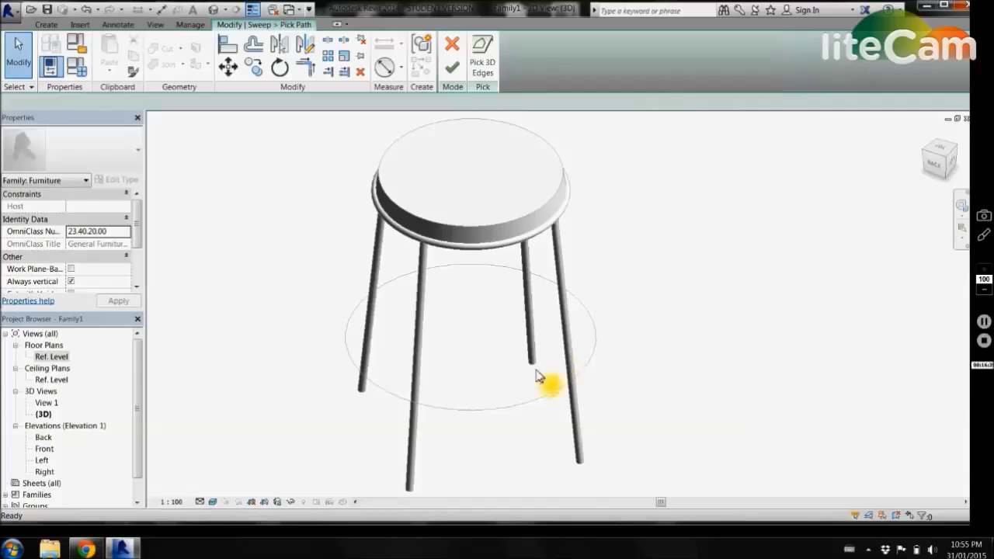
click(491, 410)
click(458, 71)
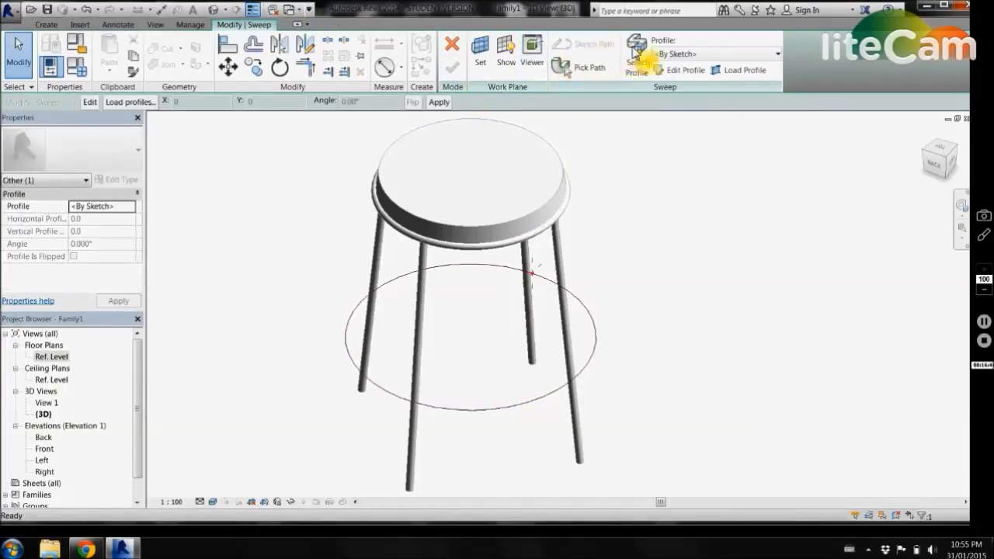
Step: Sketch the sweep profile as a circle of radius 15 centred on the foot rest path
click(676, 71)
click(532, 42)
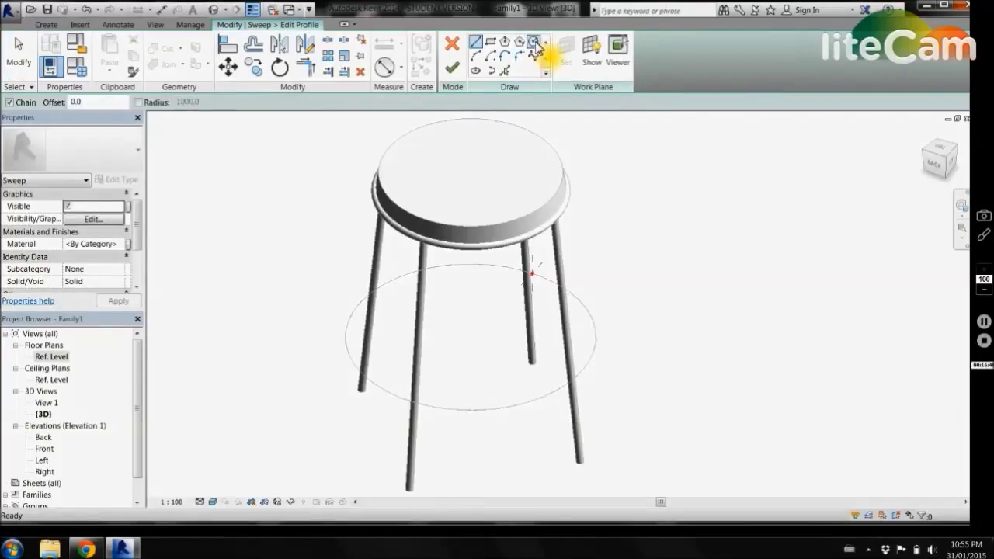
scroll(536, 276, up, 4)
click(528, 268)
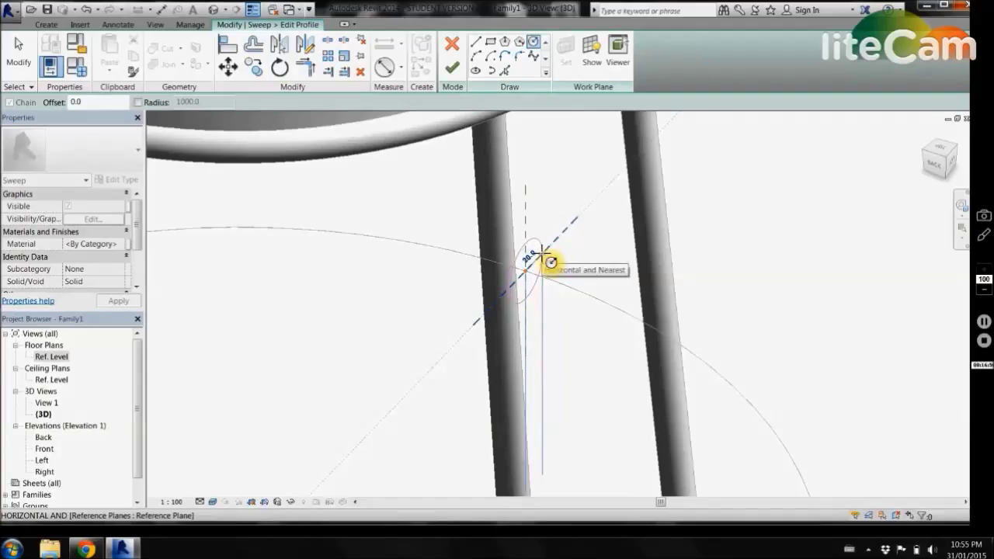
text(15)
key(Return)
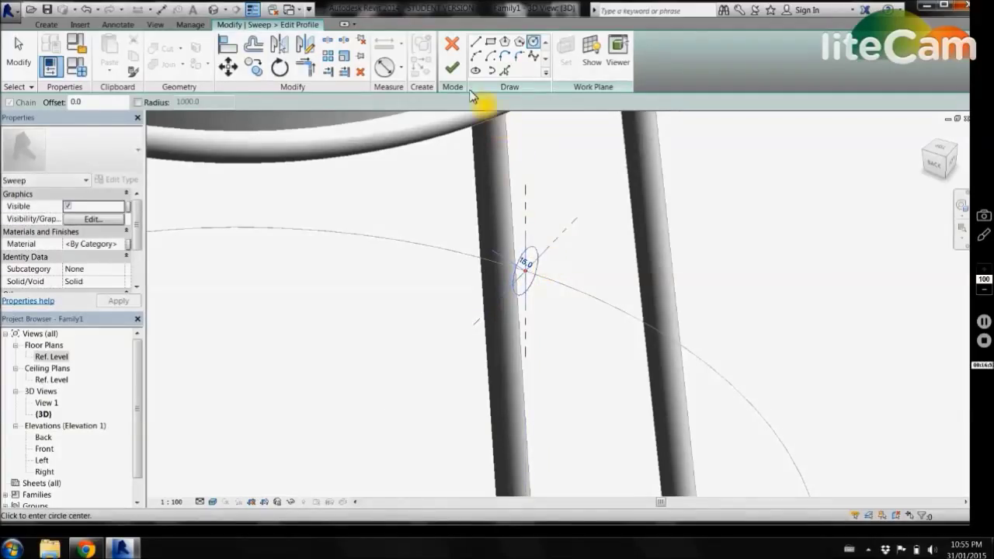
Step: Add a diameter dimension to the foot rest's circular profile
click(386, 69)
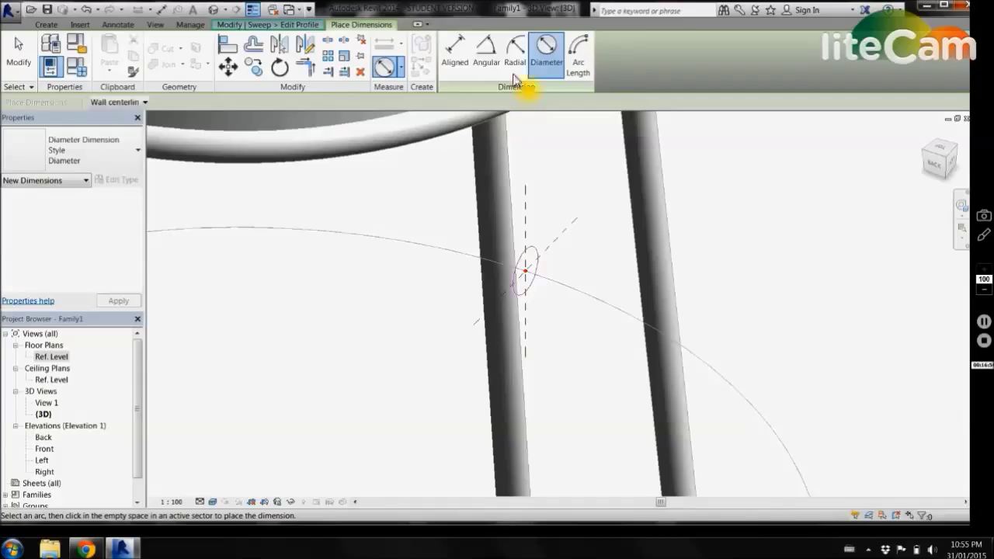
shift+middle_drag(542, 248, 569, 226)
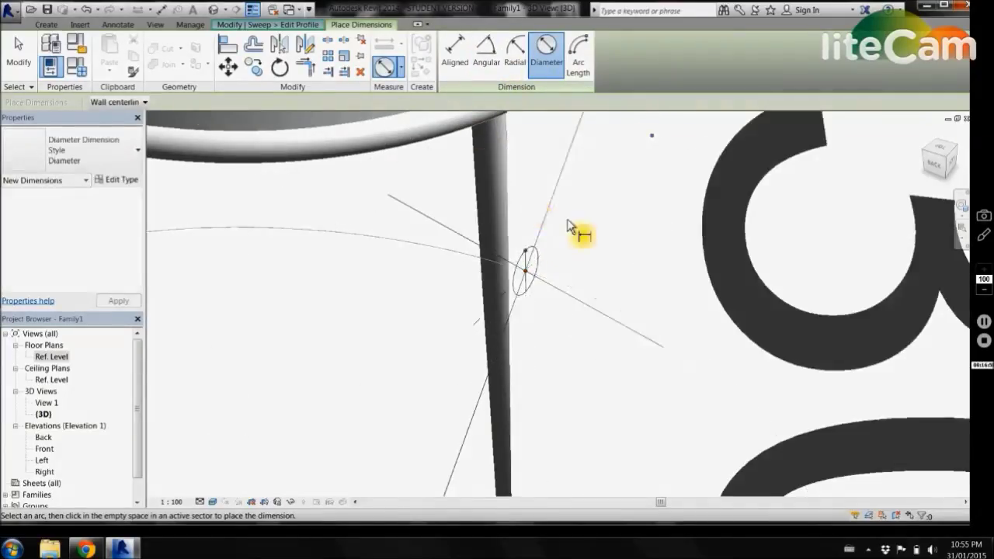
key(Escape)
key(Escape)
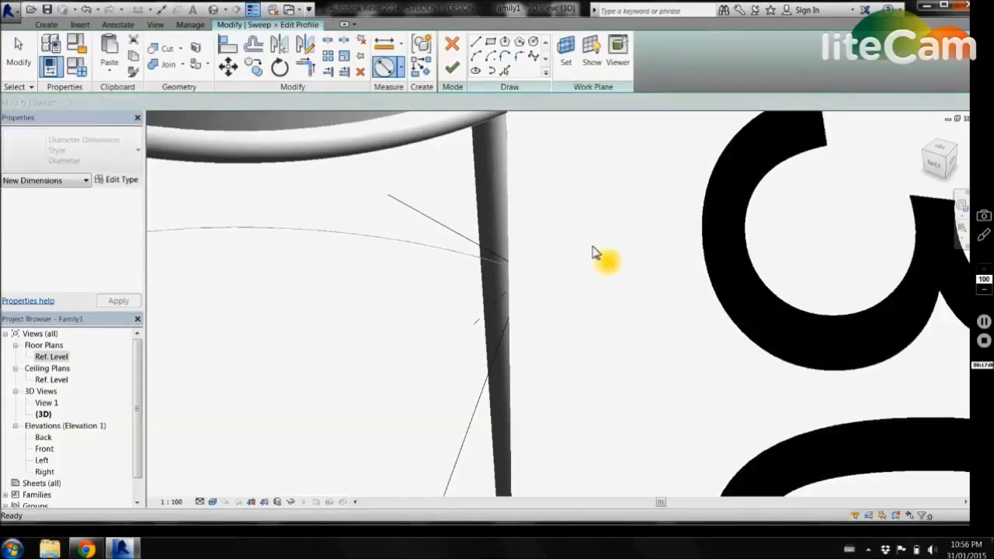
Step: Label the profile's diameter dimension with the tube thickness parameter and finish the foot rest sweep
click(761, 267)
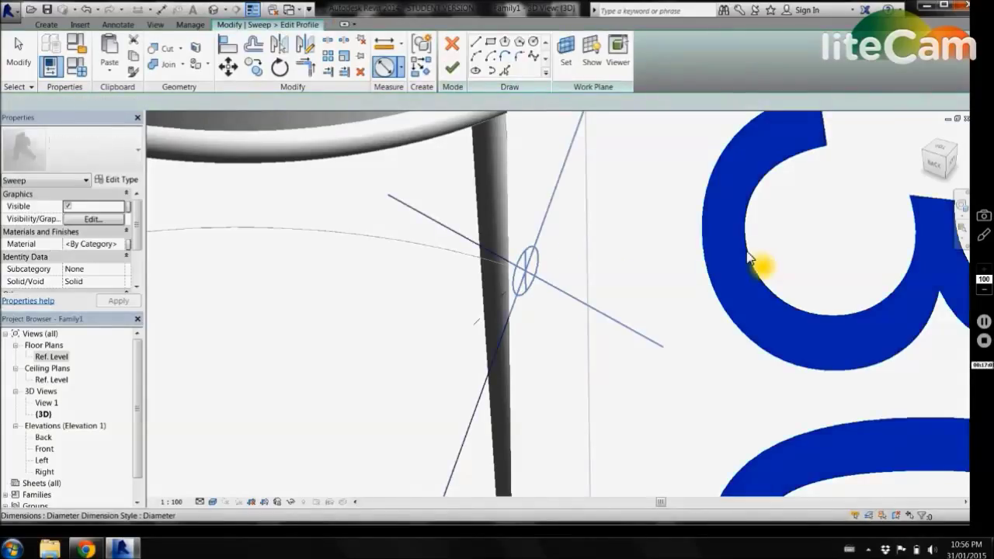
click(414, 130)
click(277, 102)
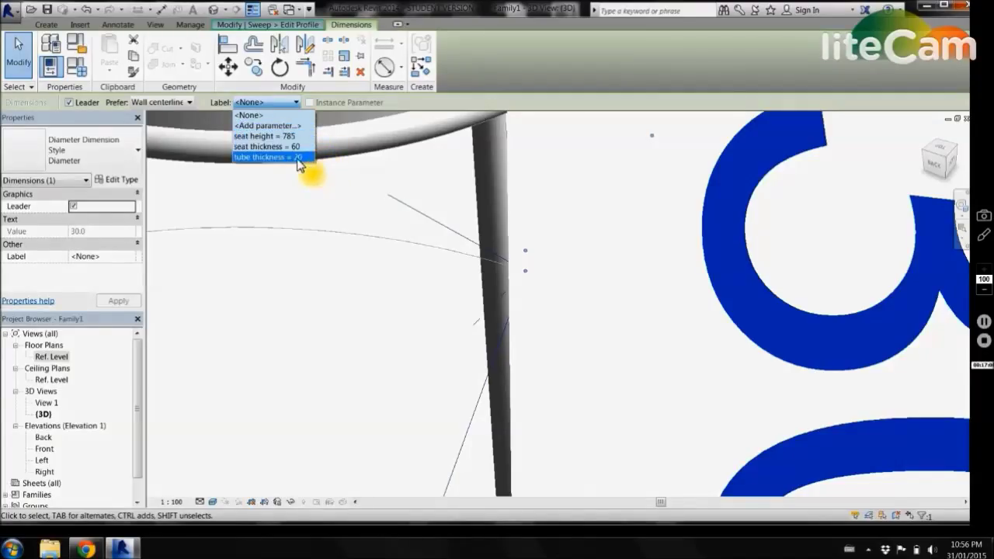
click(299, 158)
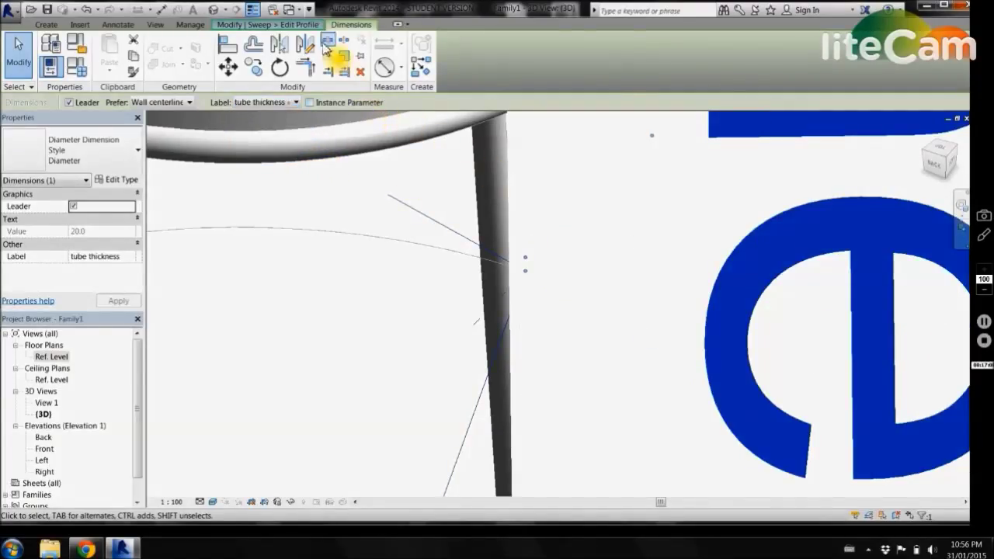
scroll(323, 43, up, 1)
click(452, 72)
click(453, 69)
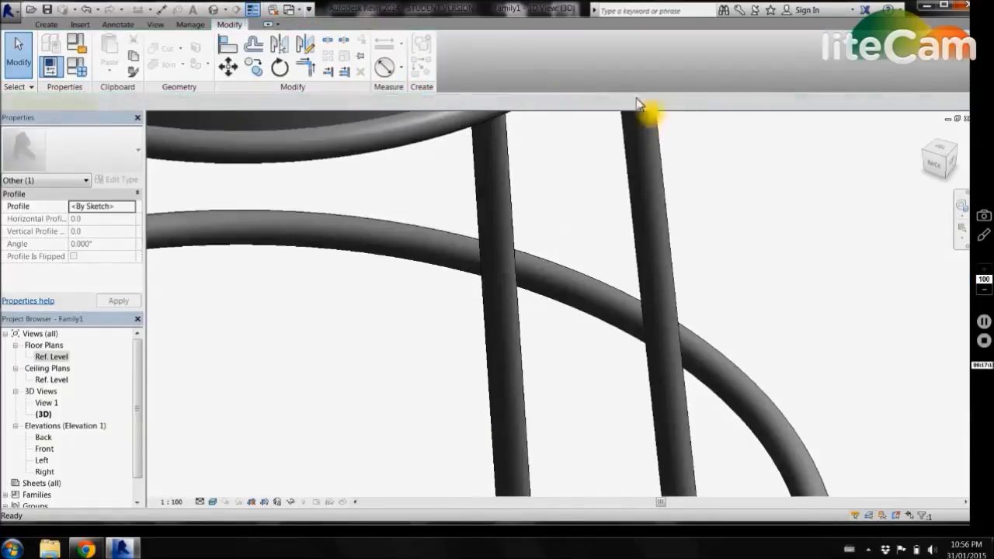
Step: Examine the foot rest ring and its fit around the four legs from several sides in the 3D view
scroll(726, 183, down, 2)
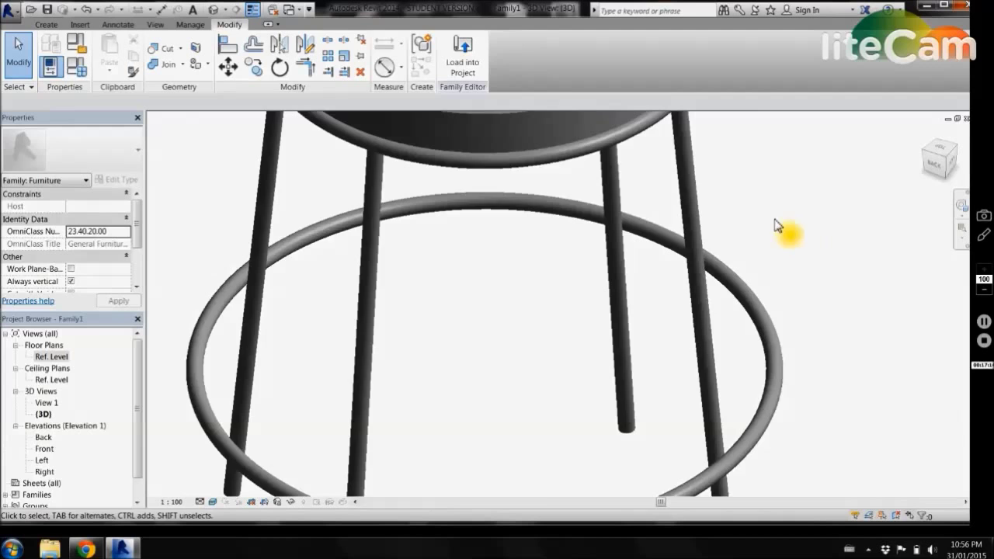
scroll(709, 195, down, 1)
scroll(830, 250, down, 1)
shift+middle_drag(830, 250, 737, 200)
scroll(414, 397, down, 2)
scroll(435, 398, down, 2)
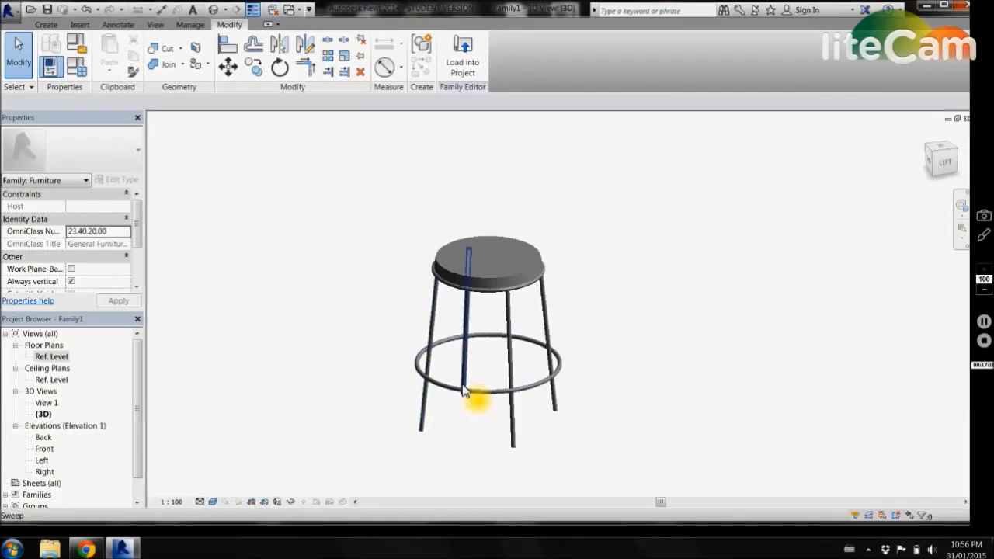
scroll(532, 328, up, 3)
scroll(599, 297, down, 1)
scroll(694, 306, up, 1)
shift+middle_drag(694, 306, 734, 318)
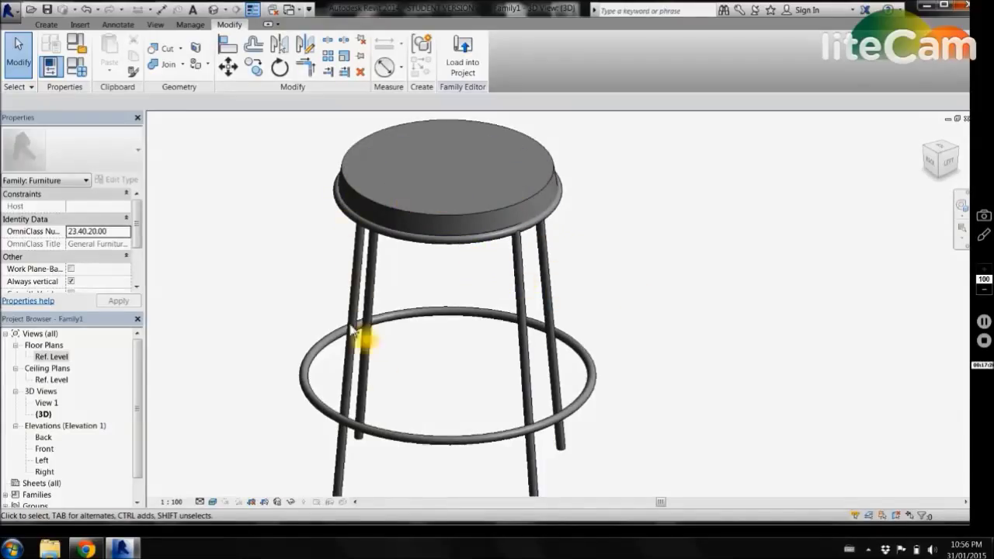
shift+middle_drag(692, 333, 347, 292)
scroll(666, 282, up, 1)
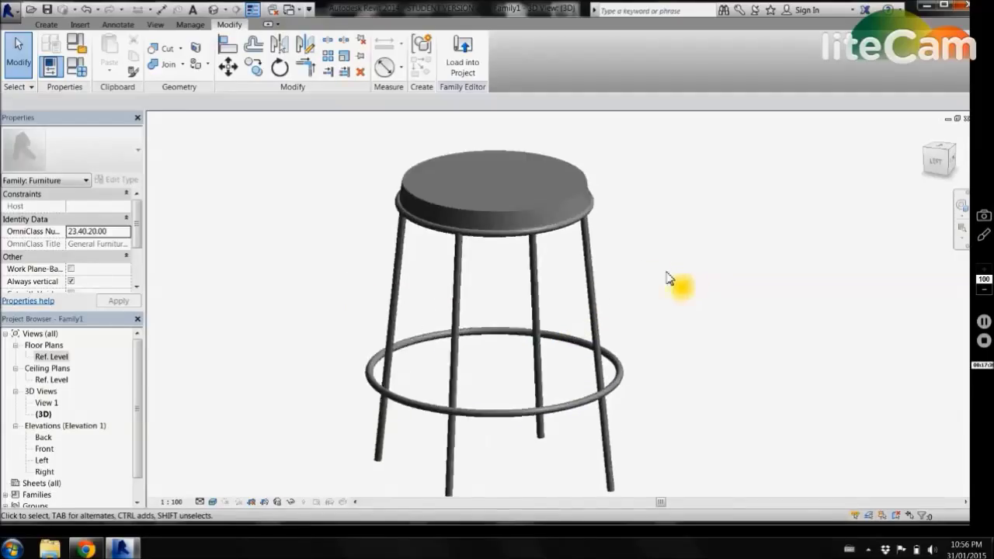
scroll(631, 305, up, 2)
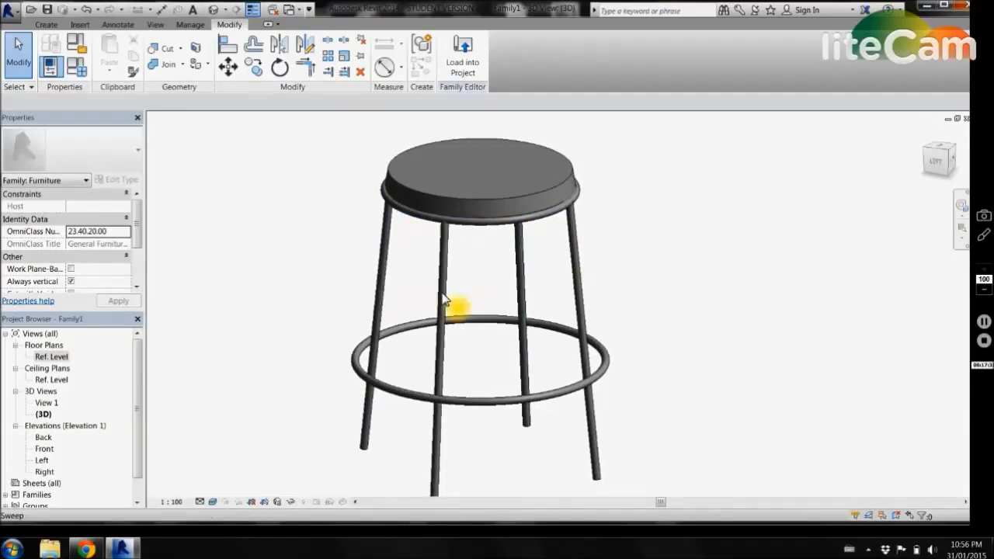
Step: Test the family's seat height parameter by applying 500, and leave it set to 800
click(79, 70)
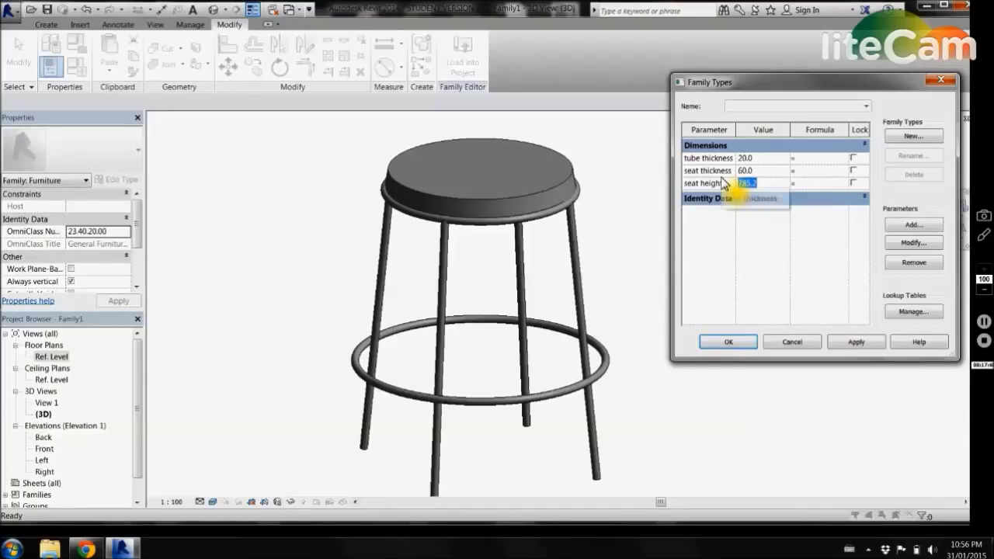
text(500)
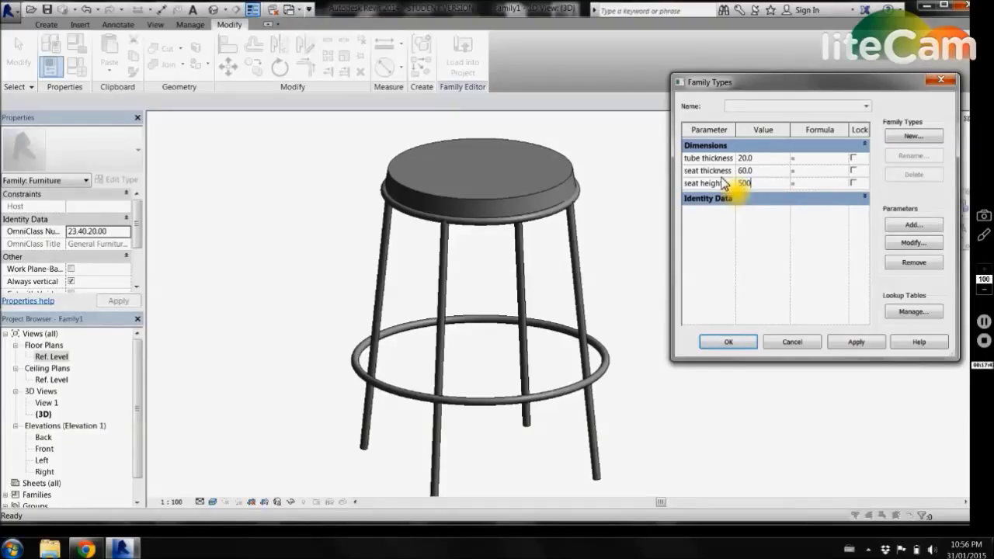
click(857, 342)
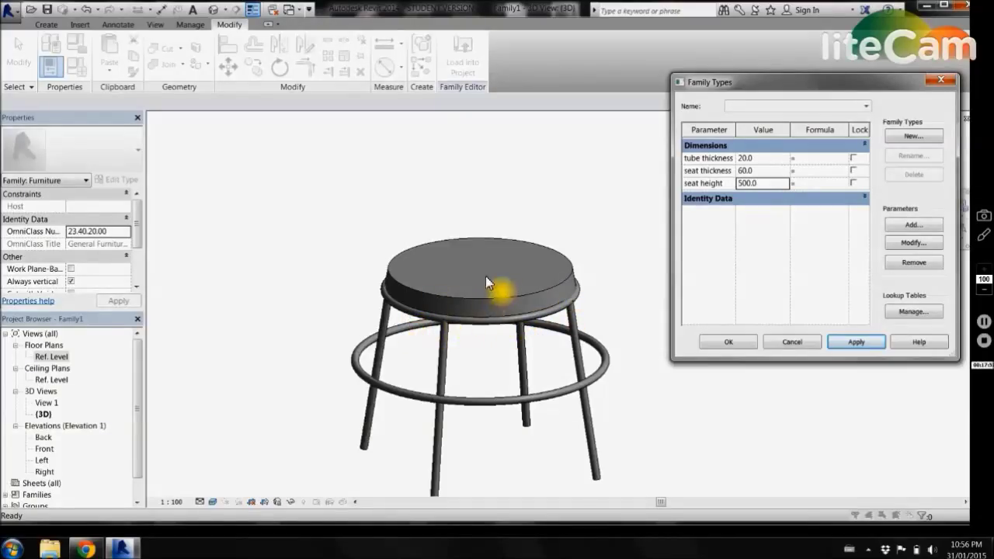
click(761, 185)
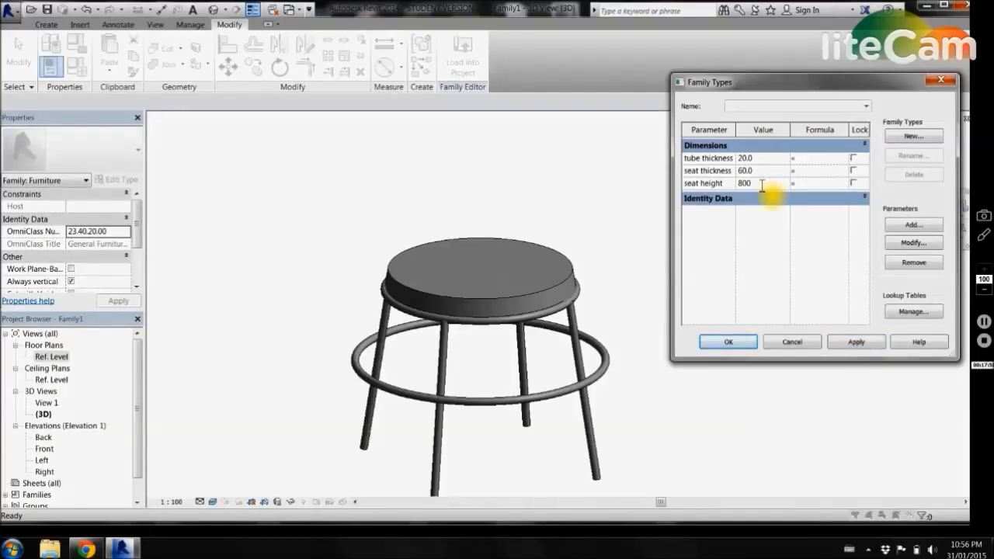
click(835, 343)
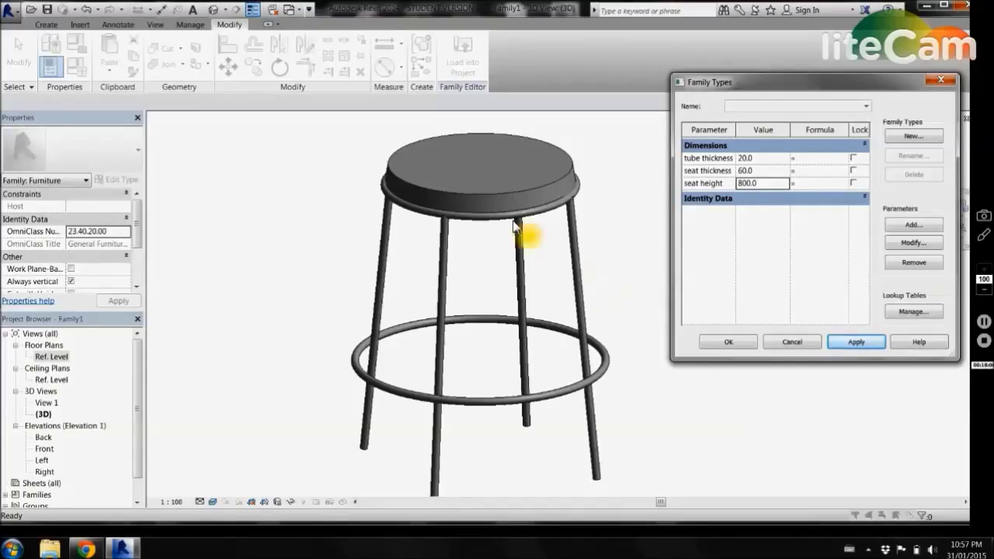
Step: Test the seat thickness parameter by applying 20, restore it to 60 and close the family types
click(745, 170)
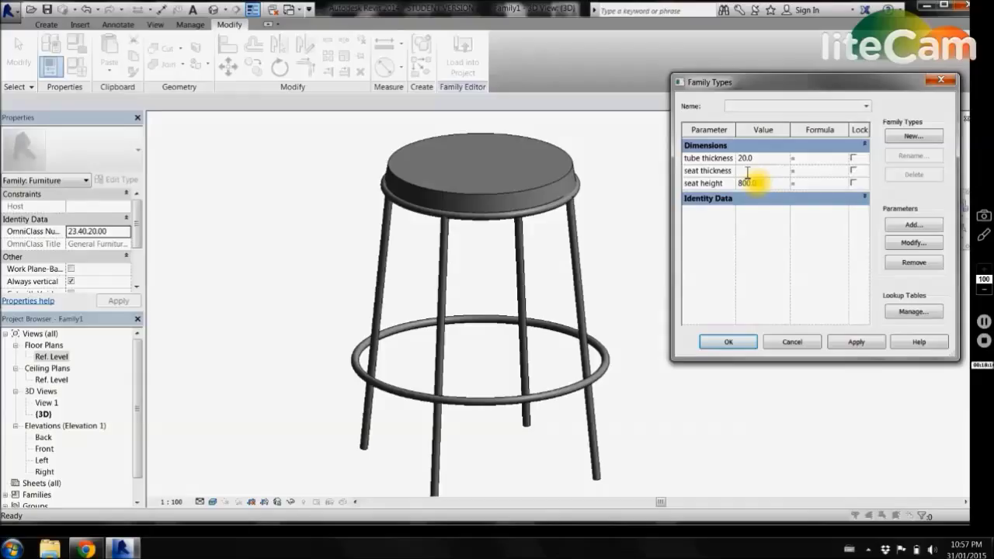
click(855, 344)
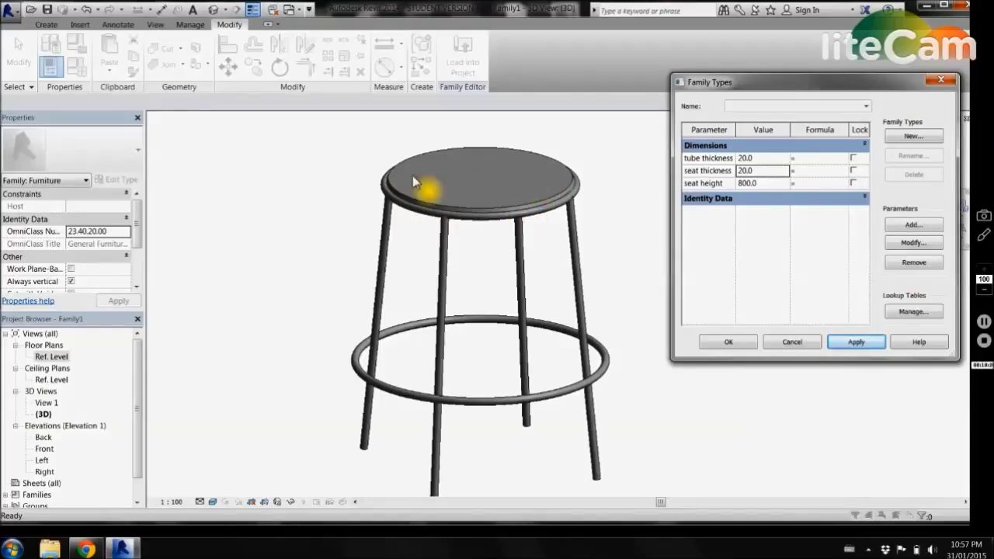
click(757, 170)
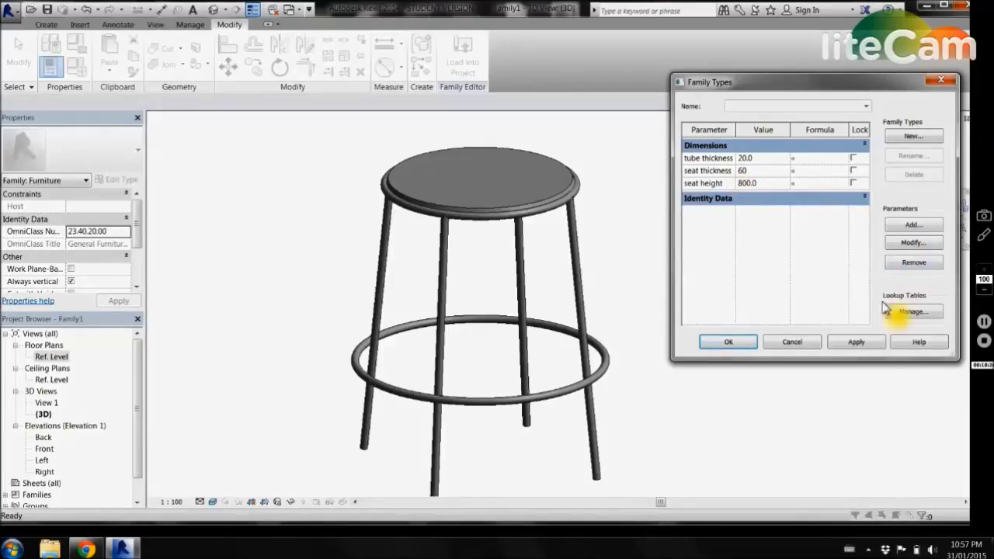
click(862, 345)
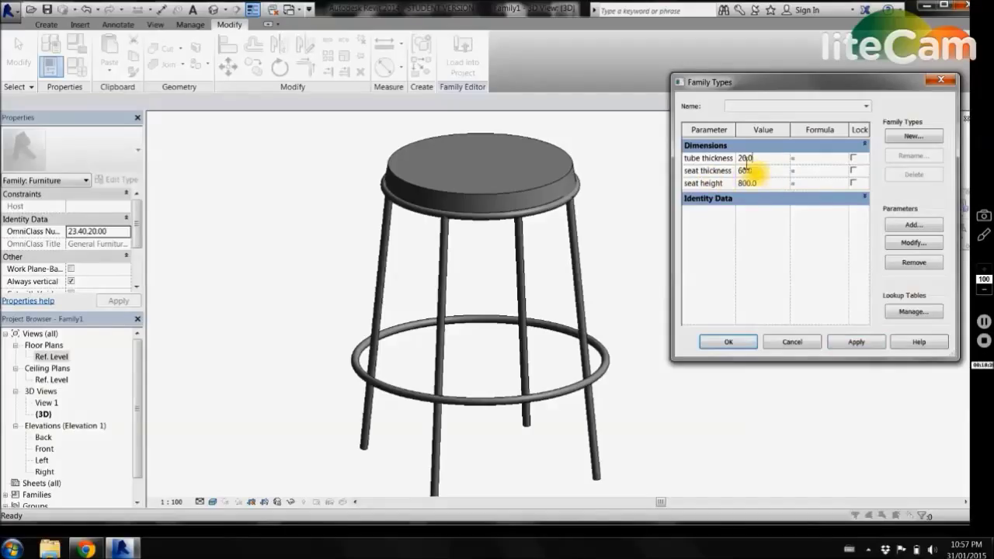
click(729, 343)
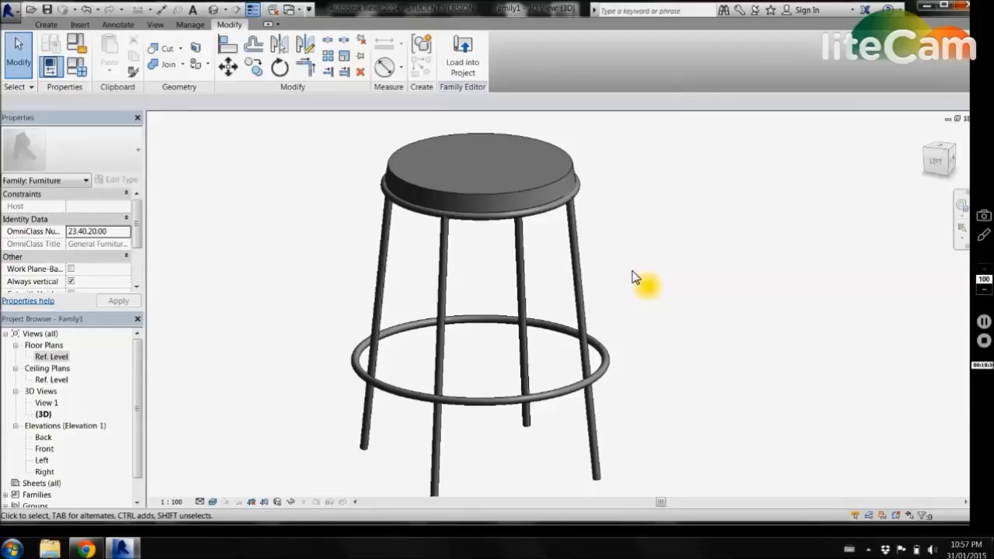
Step: Associate the revolved seat's material with a new type parameter named "seat material"
shift+middle_drag(406, 225, 386, 225)
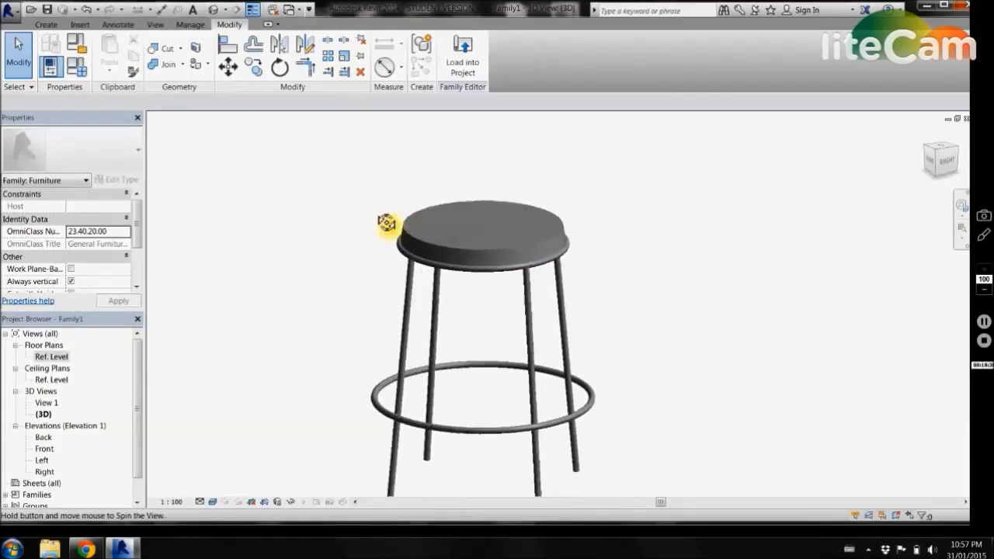
shift+middle_drag(525, 204, 541, 229)
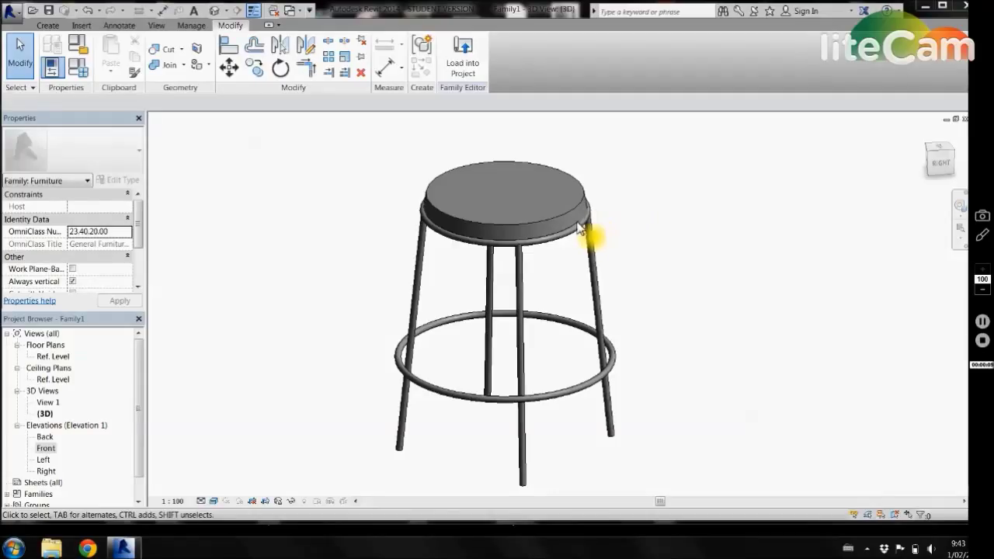
click(528, 231)
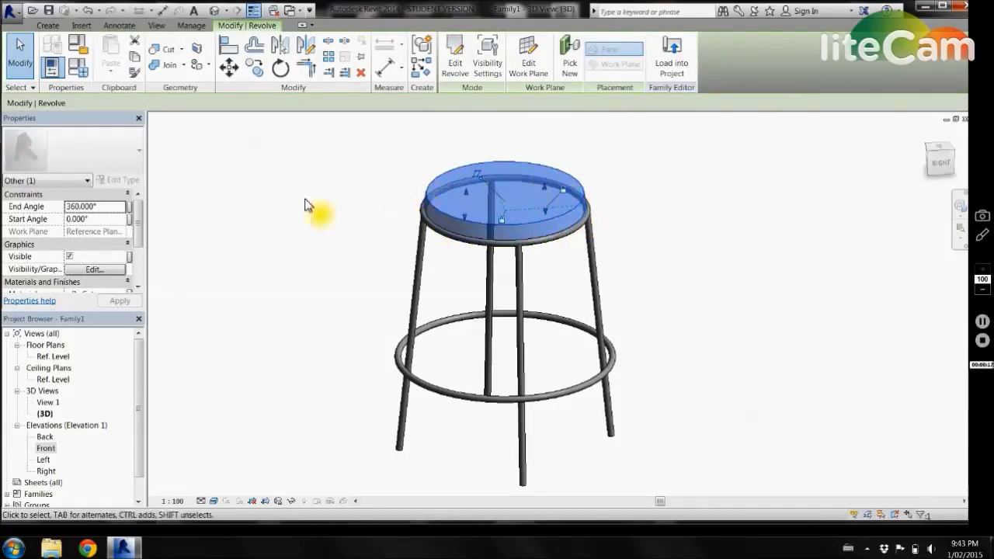
drag(142, 224, 152, 241)
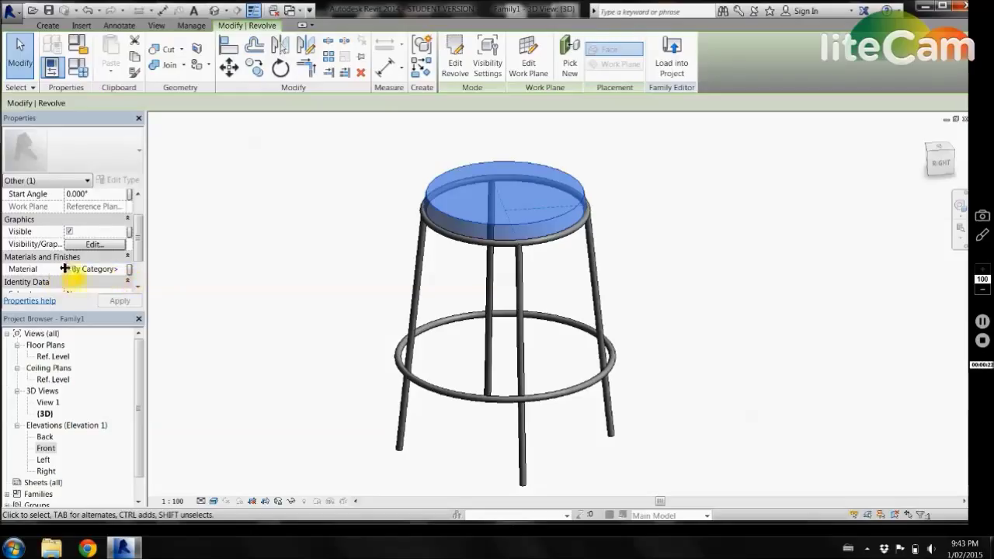
click(130, 270)
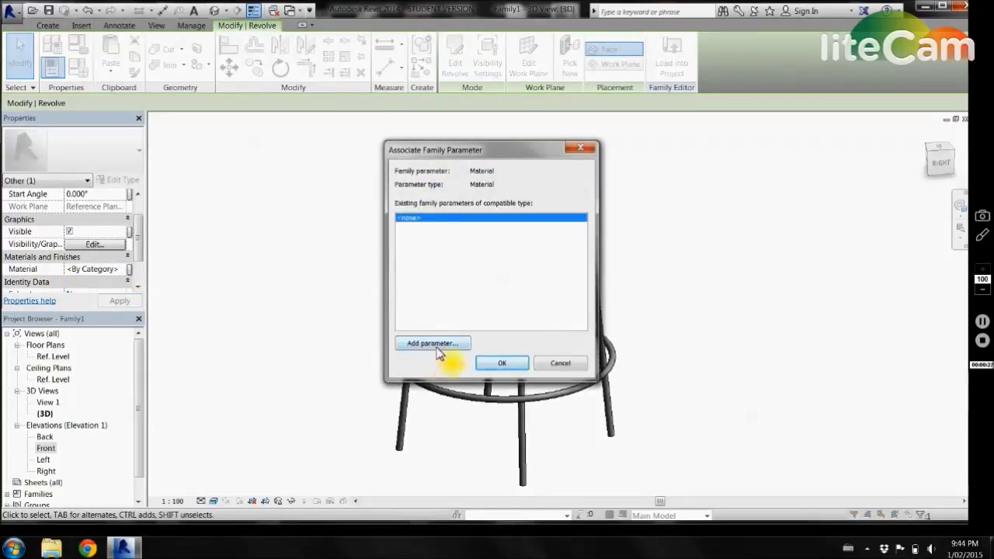
click(437, 350)
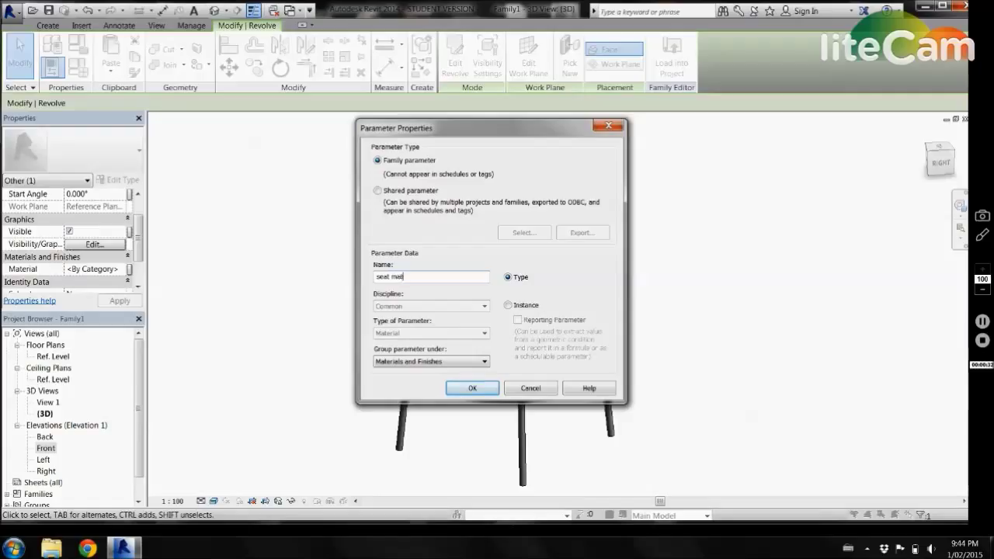
click(480, 388)
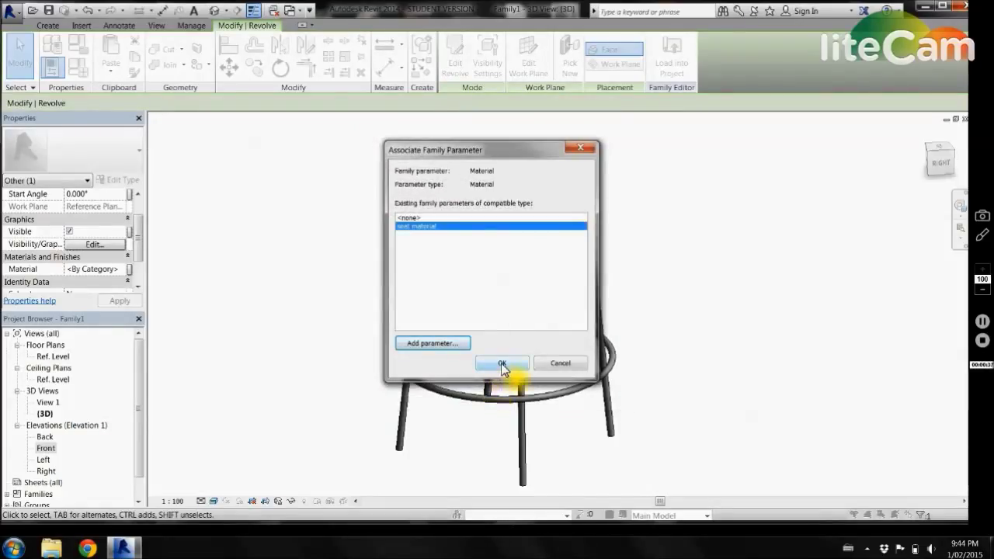
click(502, 364)
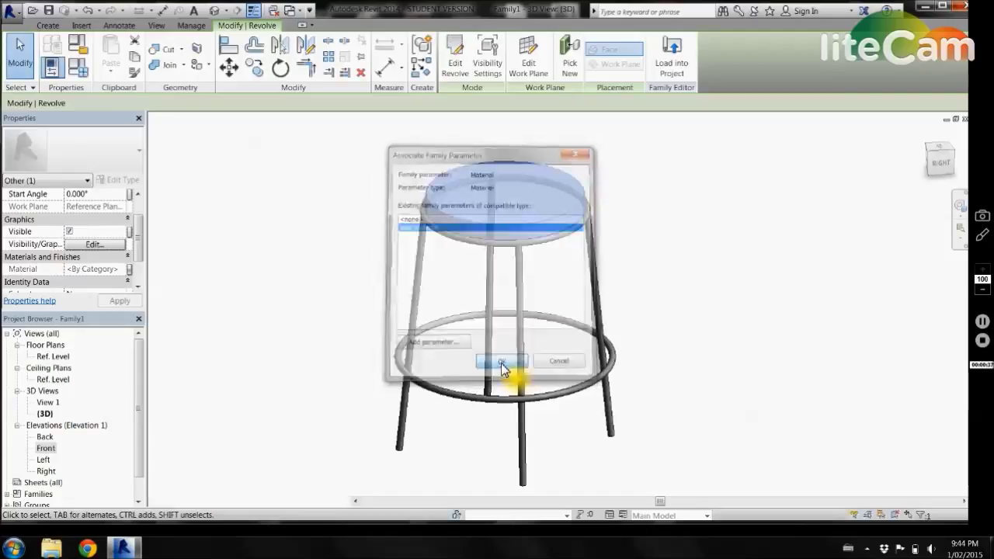
click(663, 246)
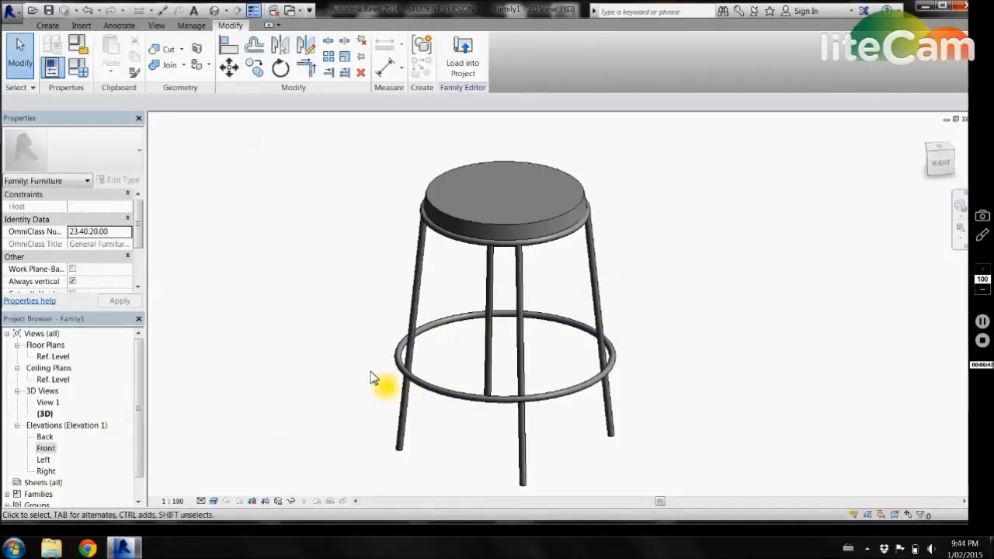
Step: In the front elevation, associate the material of the legs, rim ring and foot rest with a new type parameter named "tube material"
double_click(48, 449)
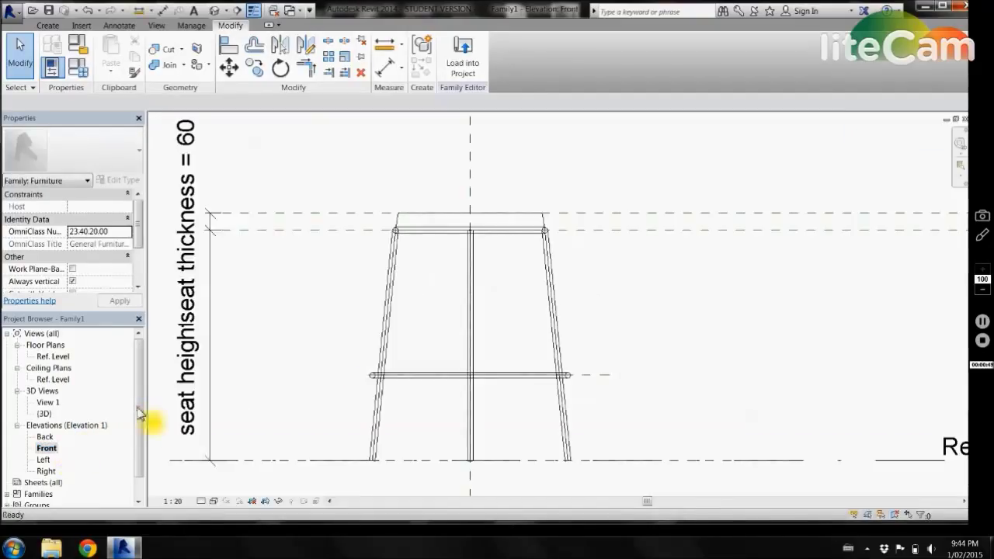
drag(613, 450, 344, 240)
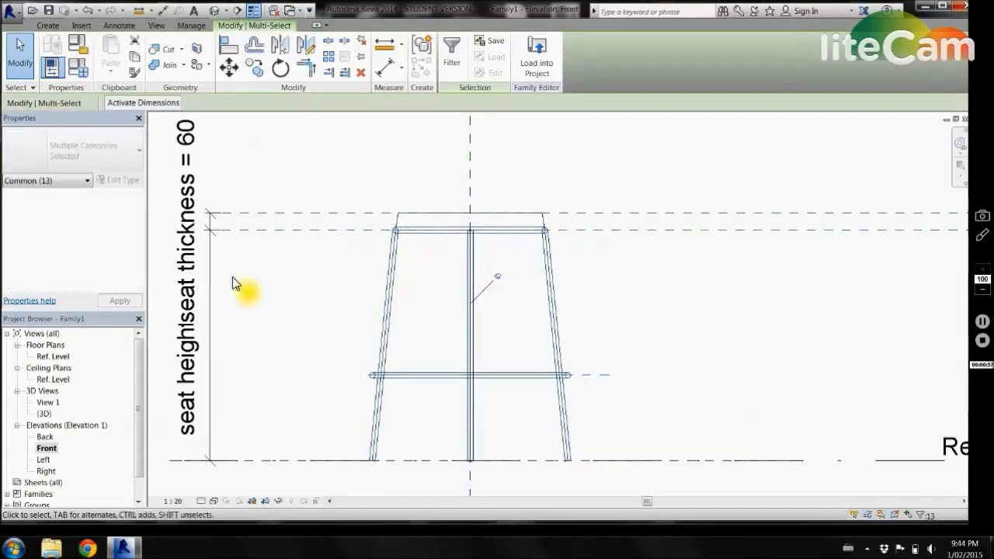
click(81, 185)
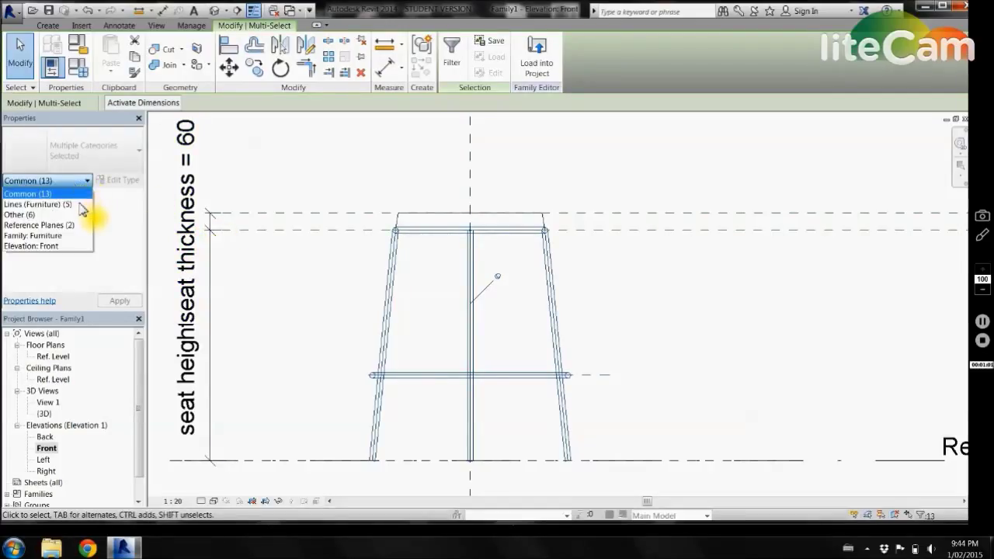
click(31, 214)
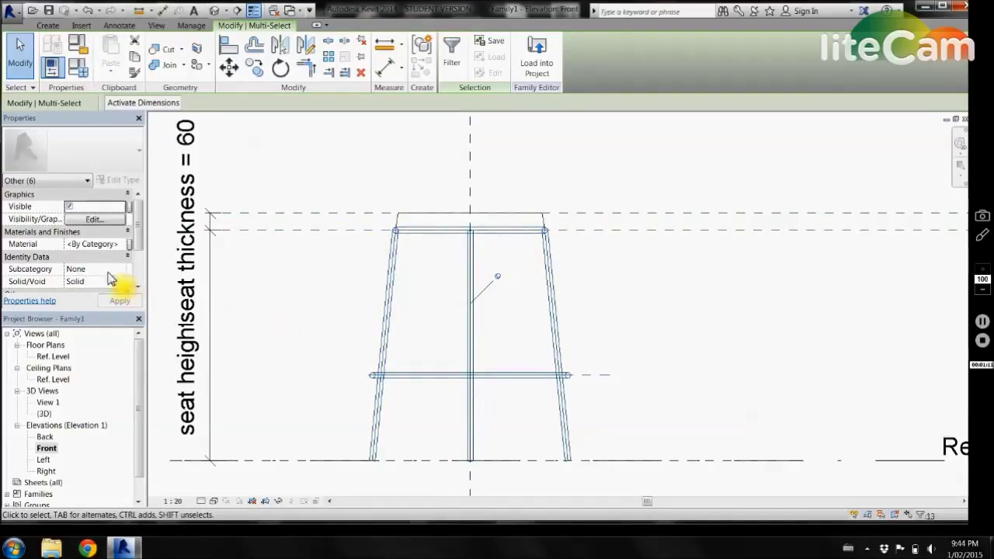
drag(142, 245, 142, 262)
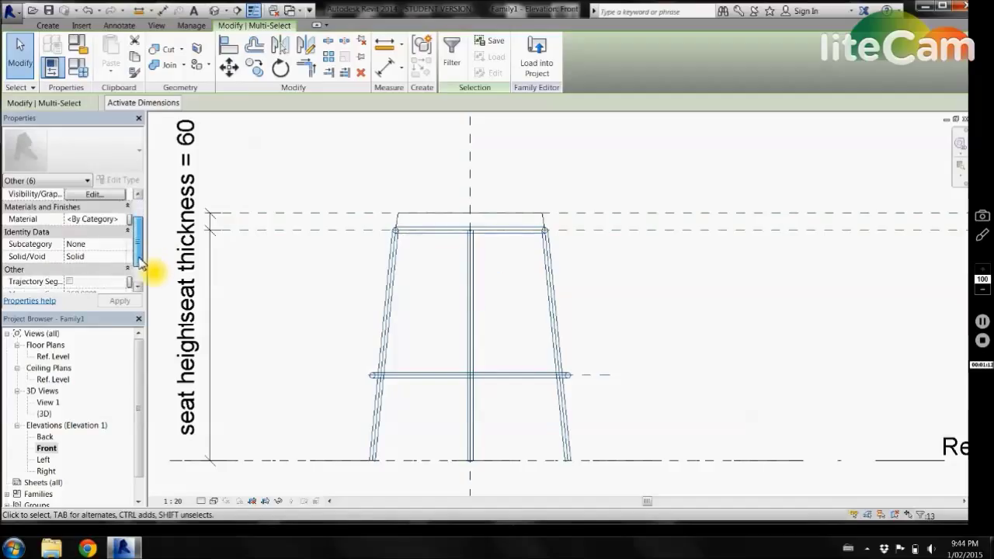
click(130, 221)
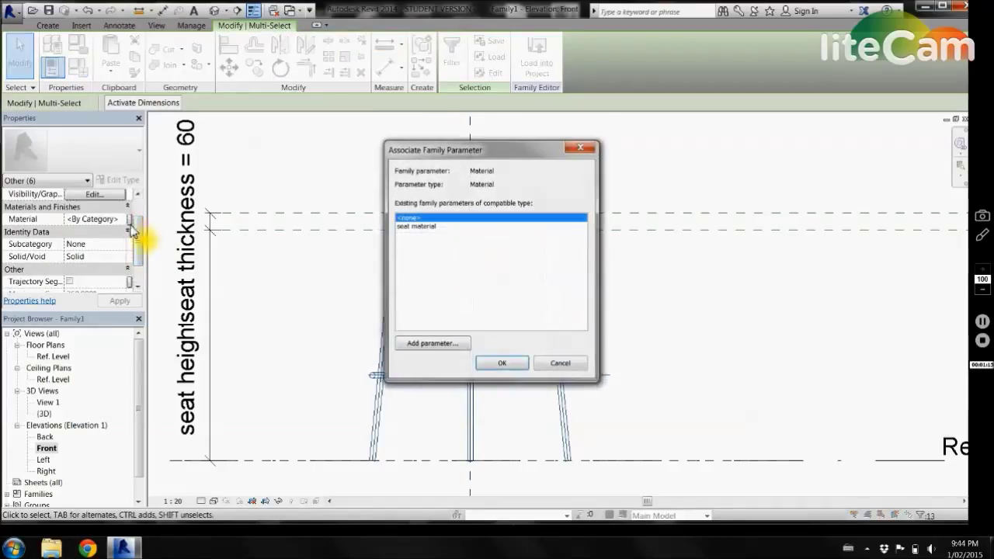
click(433, 344)
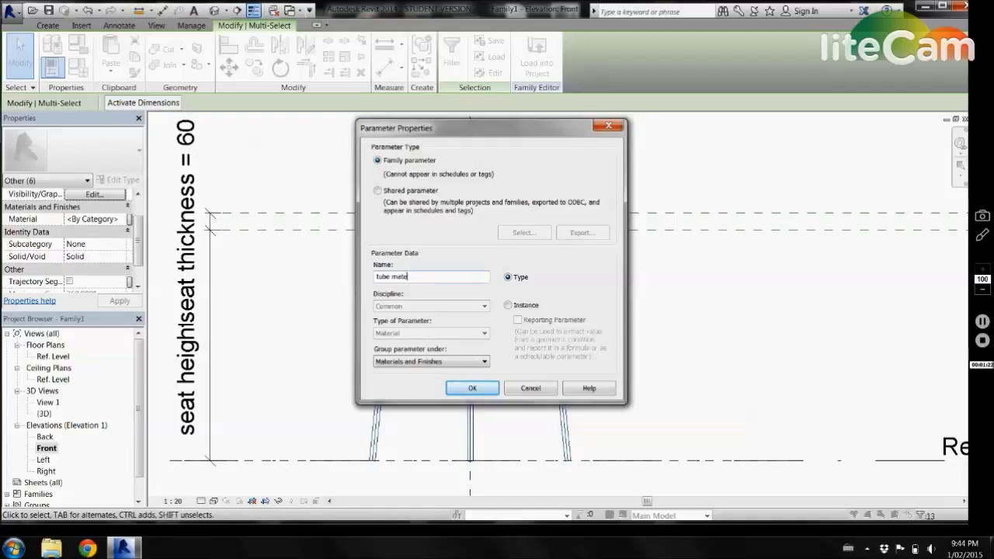
click(472, 388)
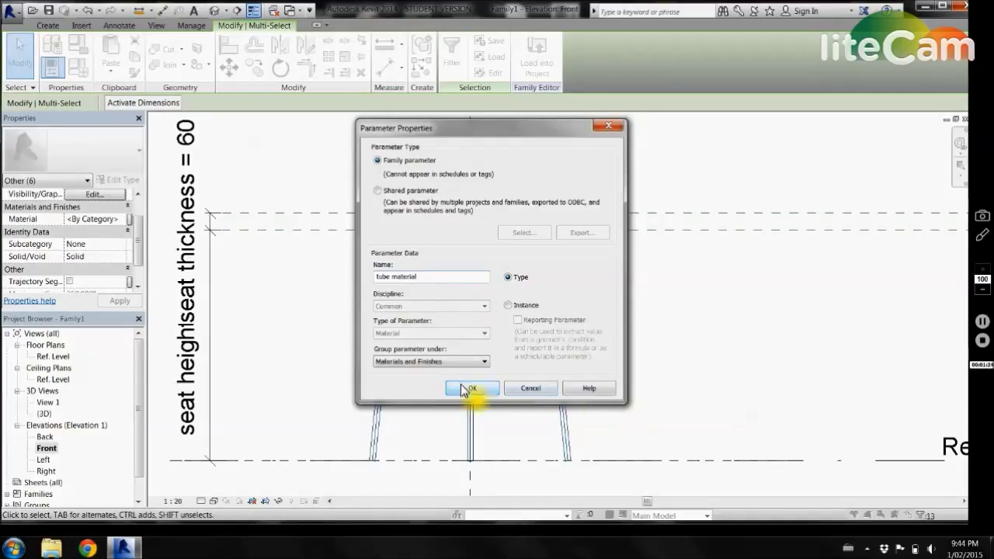
click(502, 364)
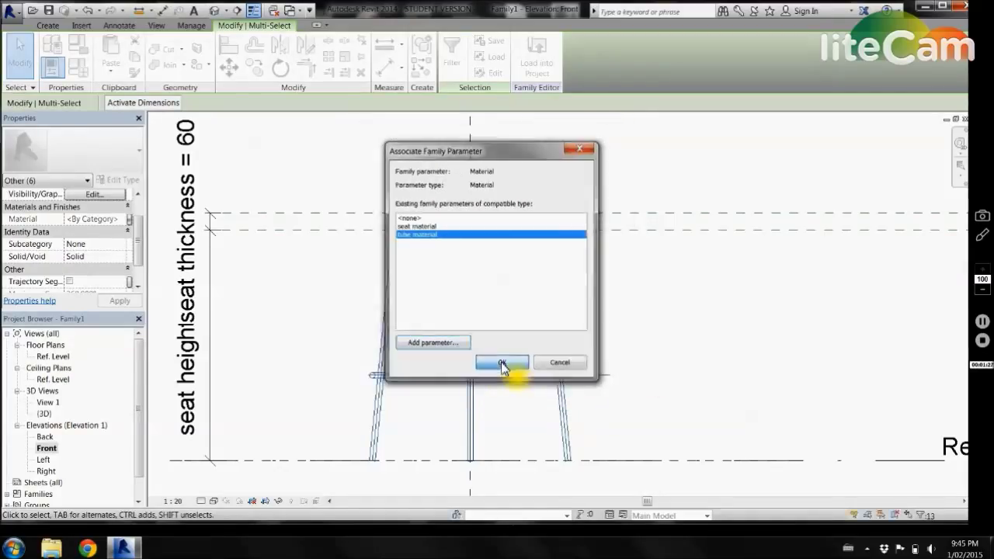
click(311, 278)
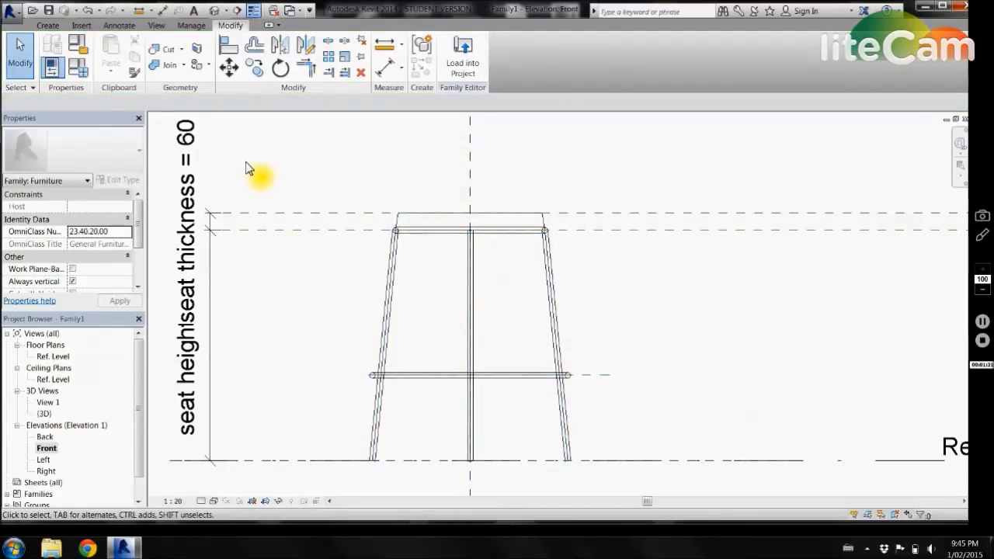
Step: In the 3D view, set the family's tube material to Steel, Polished from the AEC metal materials and apply it to the model
click(214, 11)
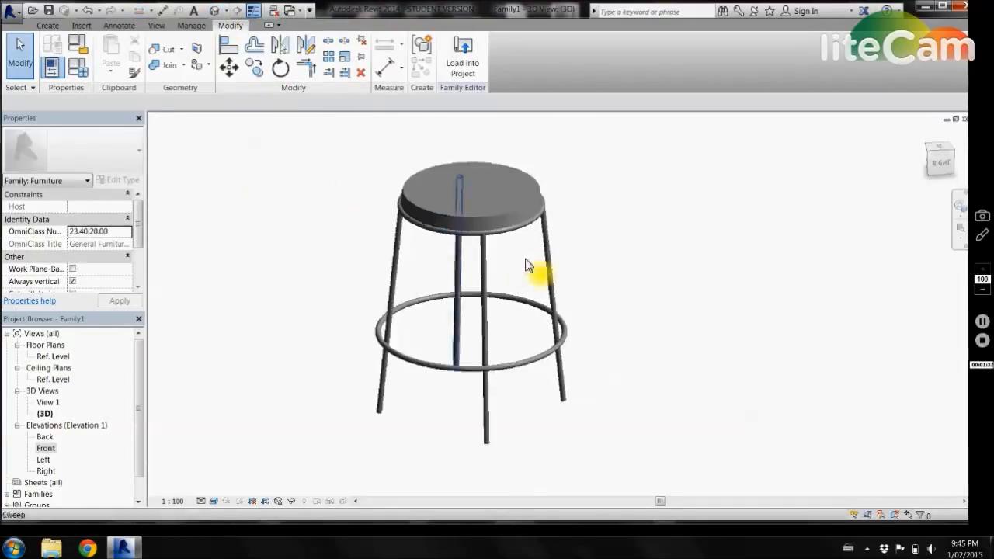
click(75, 73)
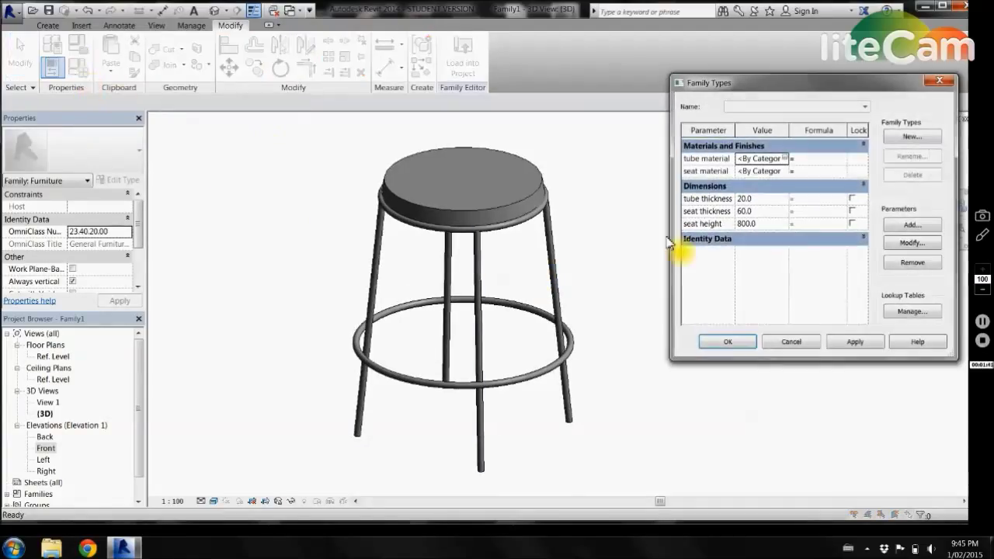
click(785, 159)
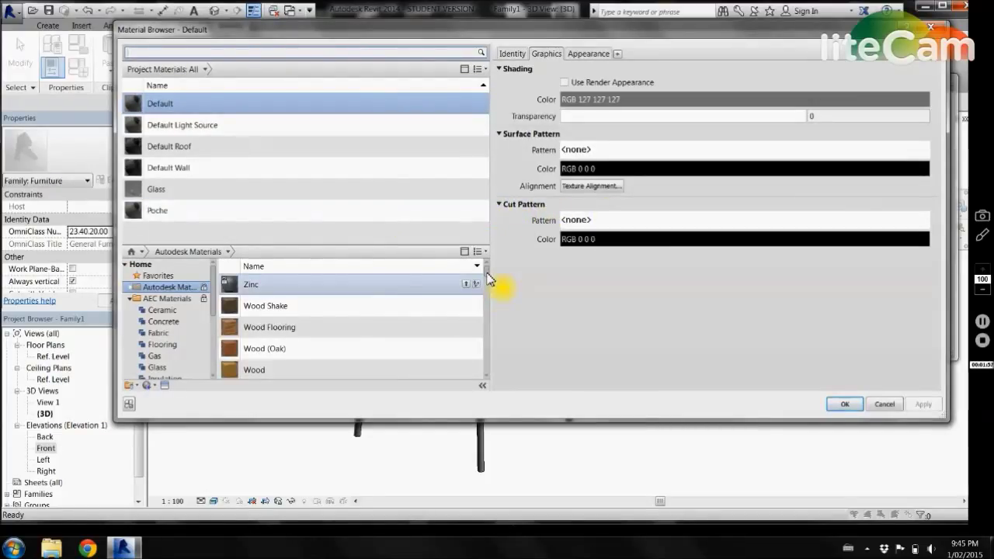
drag(487, 274, 488, 287)
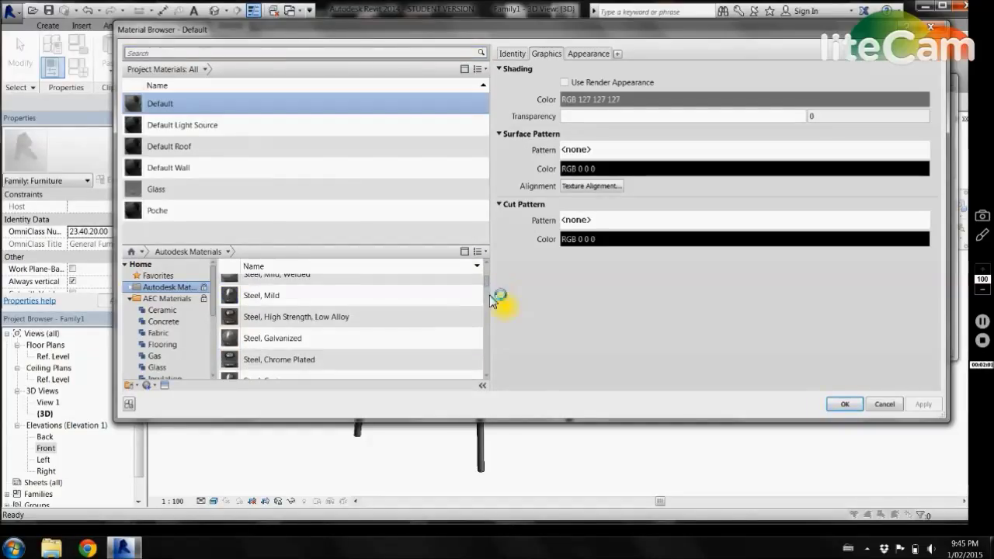
scroll(488, 379, down, 10)
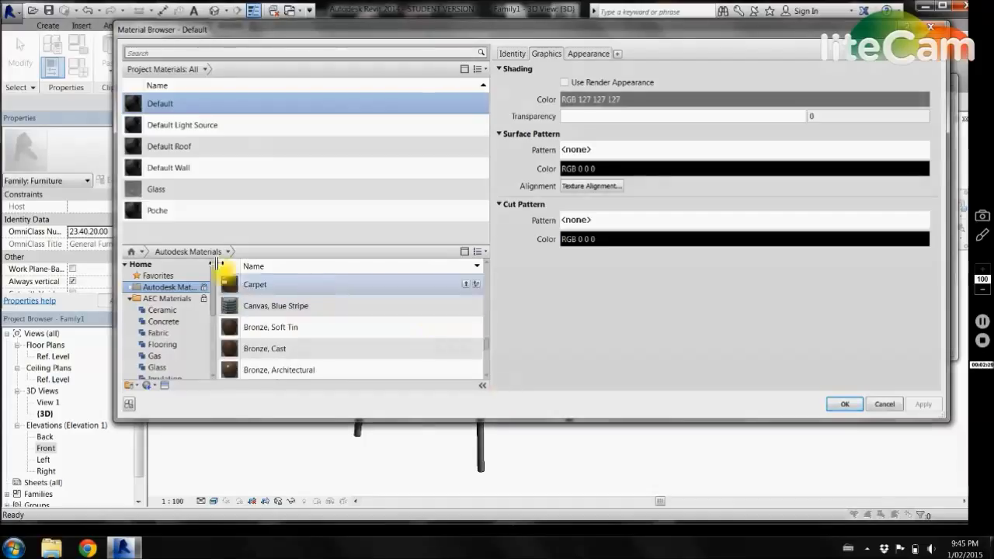
scroll(178, 326, down, 2)
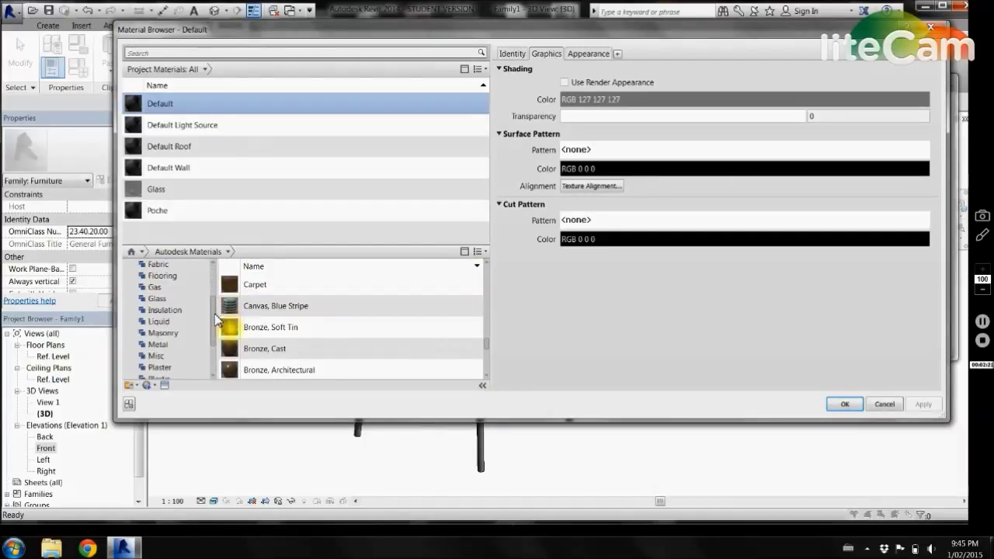
click(165, 345)
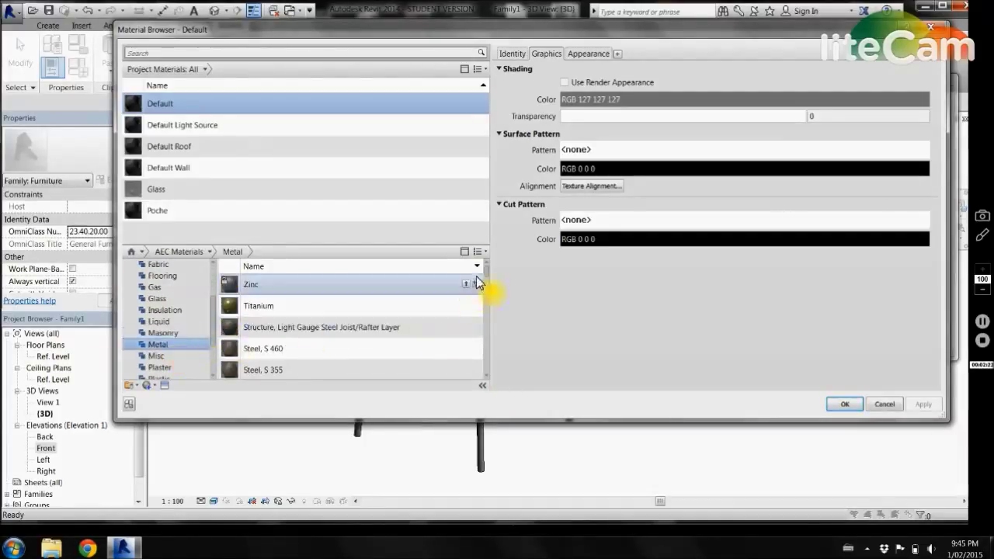
mouse_move(486, 271)
mouse_down()
mouse_move(488, 286)
mouse_move(487, 273)
mouse_up()
click(288, 348)
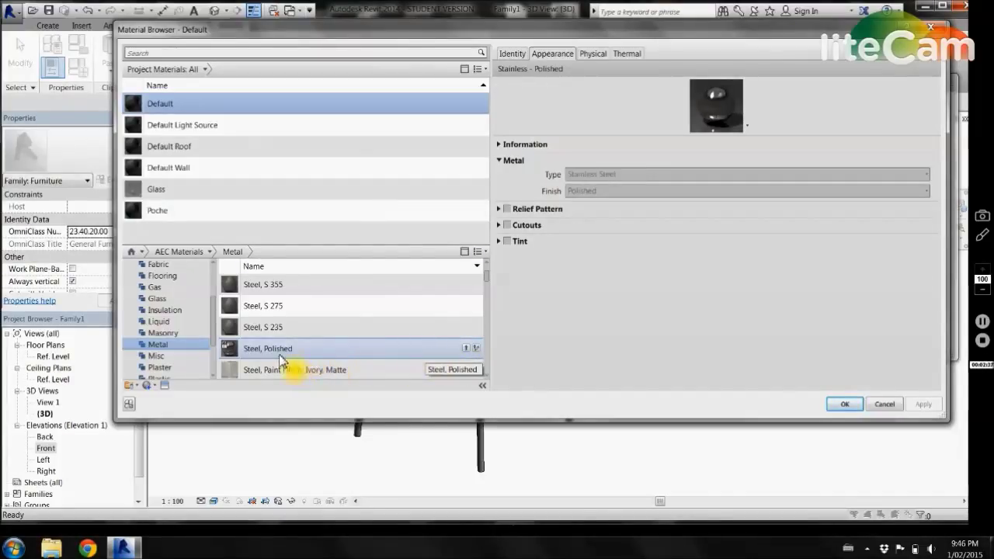
click(467, 349)
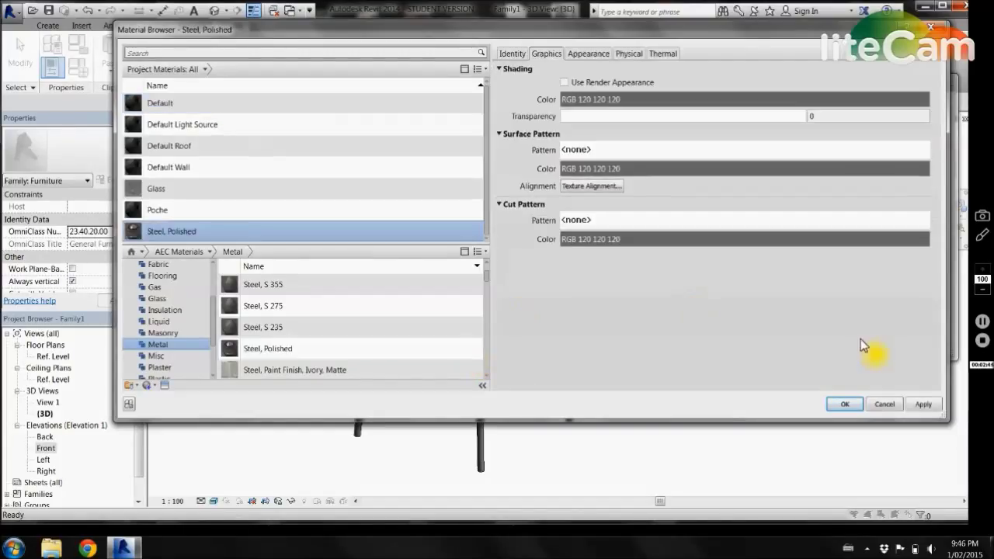
click(845, 404)
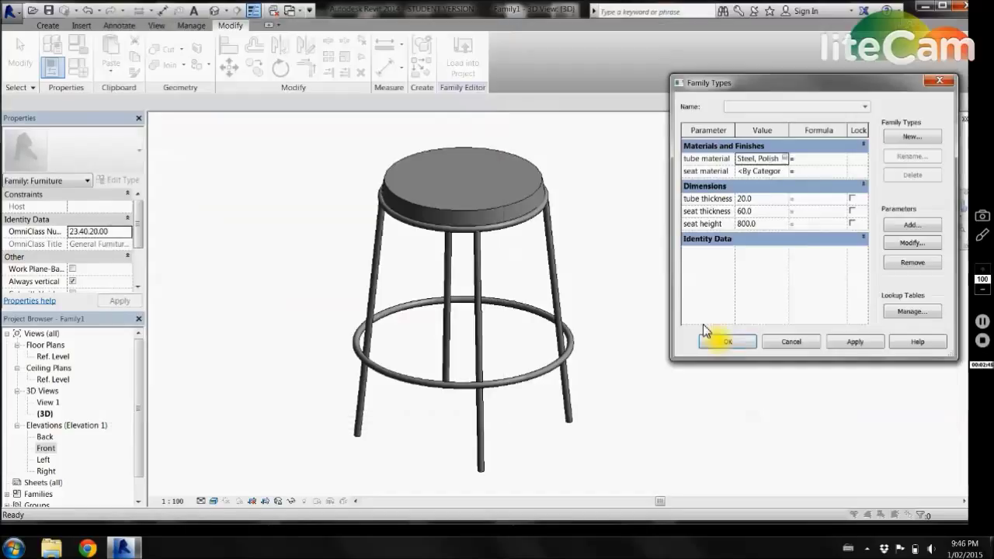
click(740, 346)
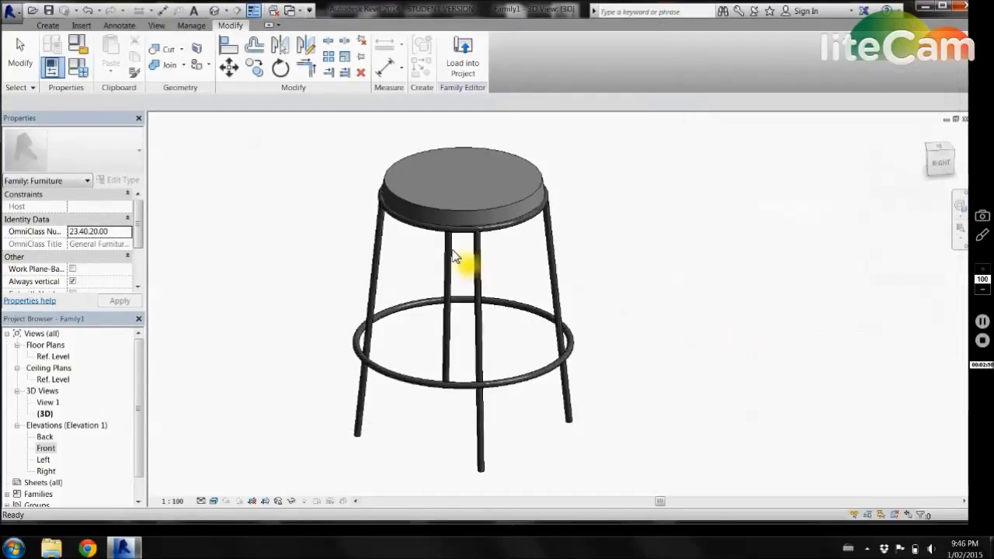
Step: Set the family's seat material to Leather - Dark Brown from the AEC fabric materials and check the stool in 3D
scroll(497, 256, up, 4)
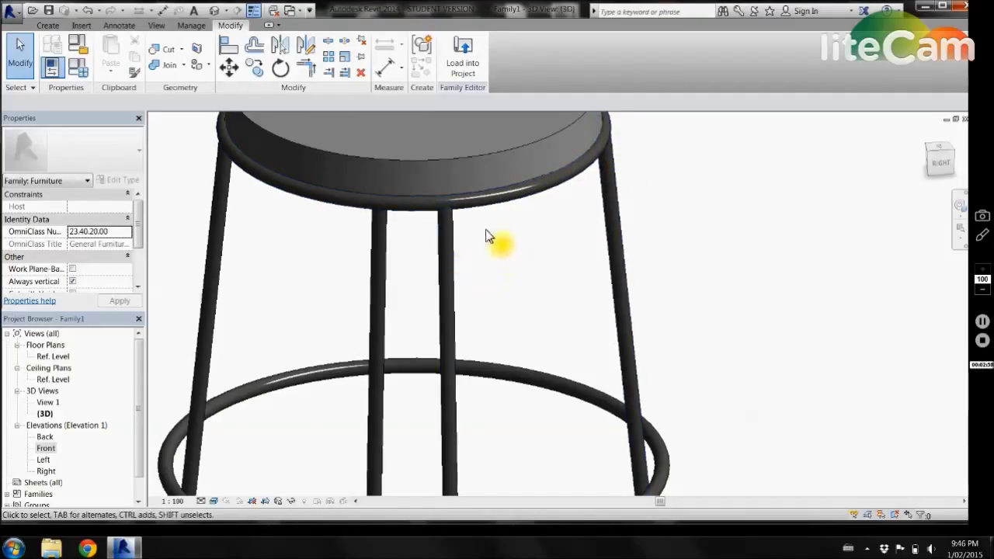
scroll(399, 262, down, 5)
shift+middle_drag(359, 279, 361, 284)
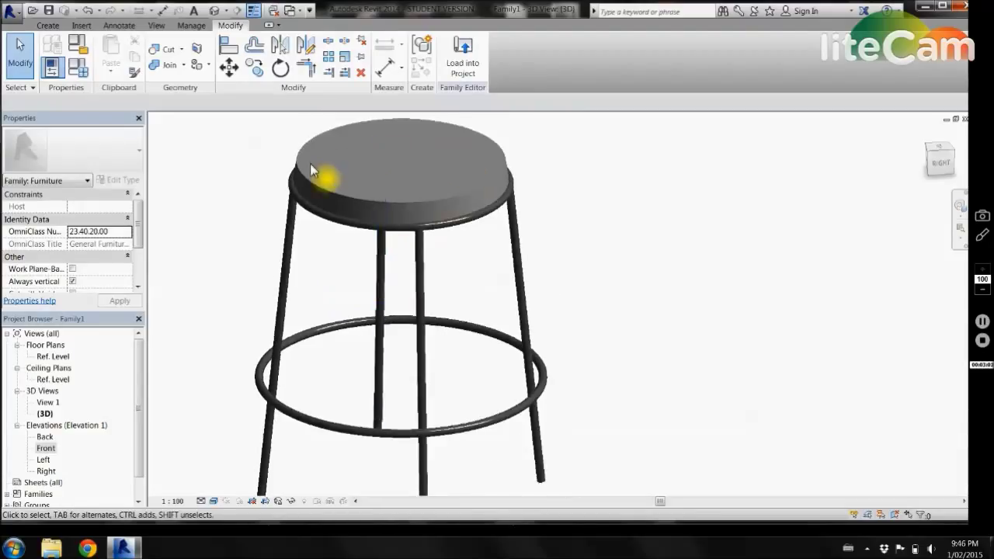
click(78, 72)
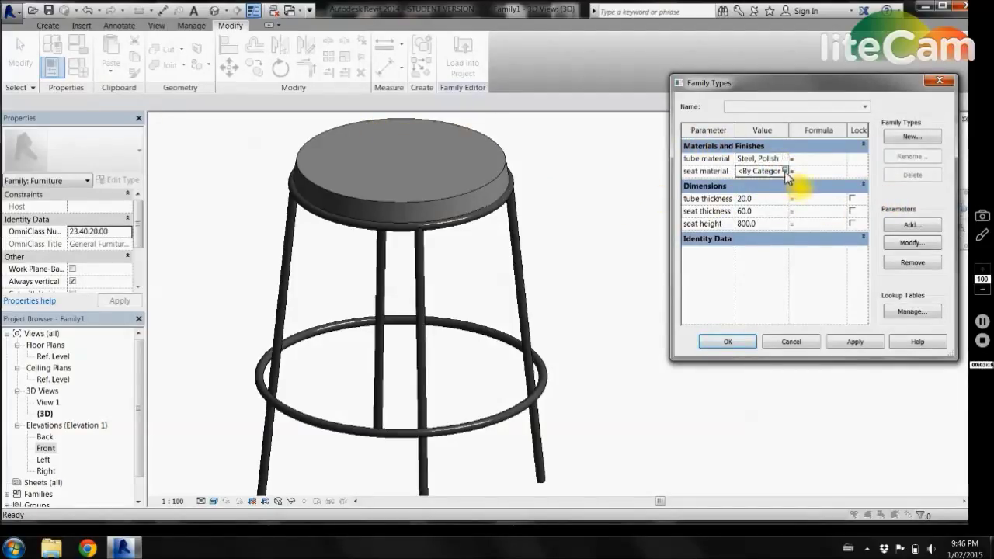
click(784, 171)
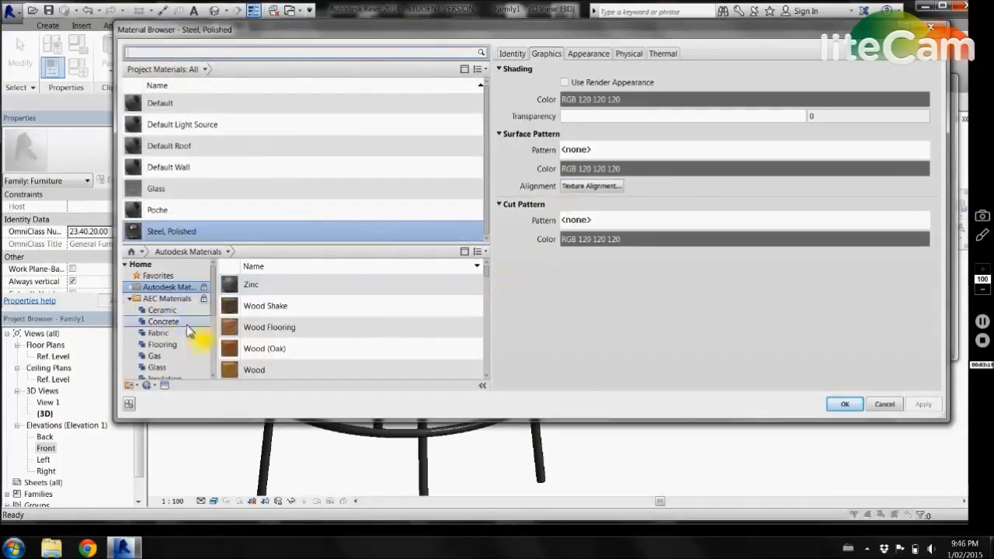
click(159, 334)
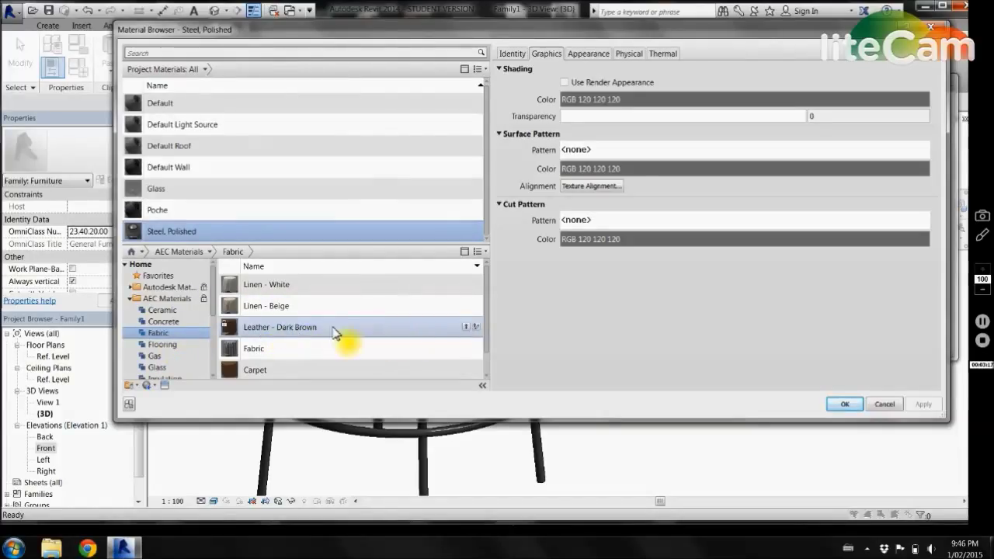
click(466, 327)
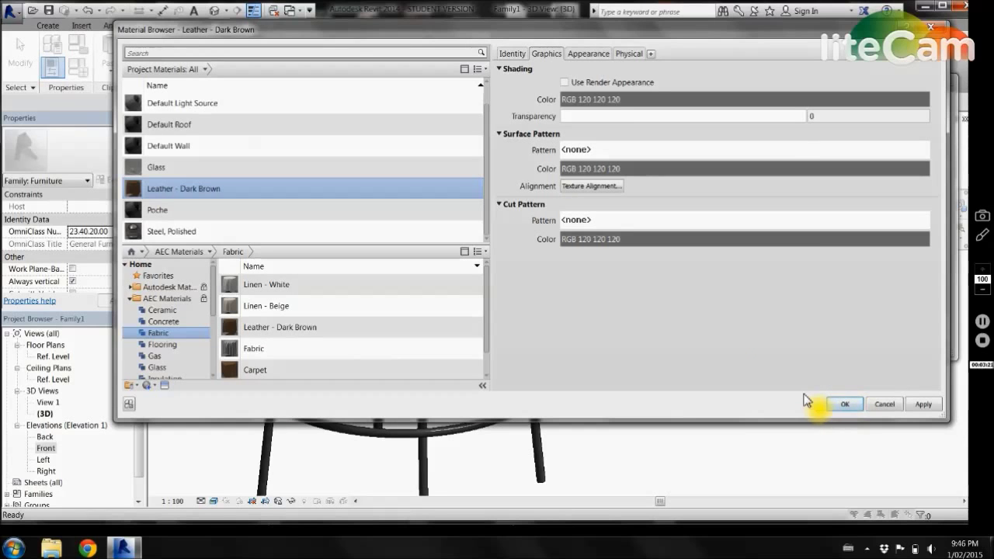
click(845, 404)
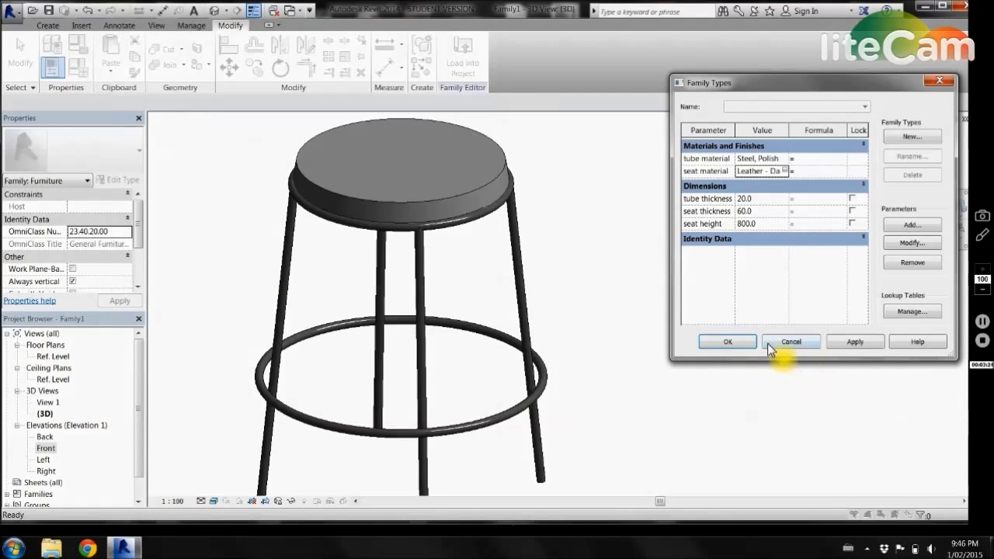
click(727, 342)
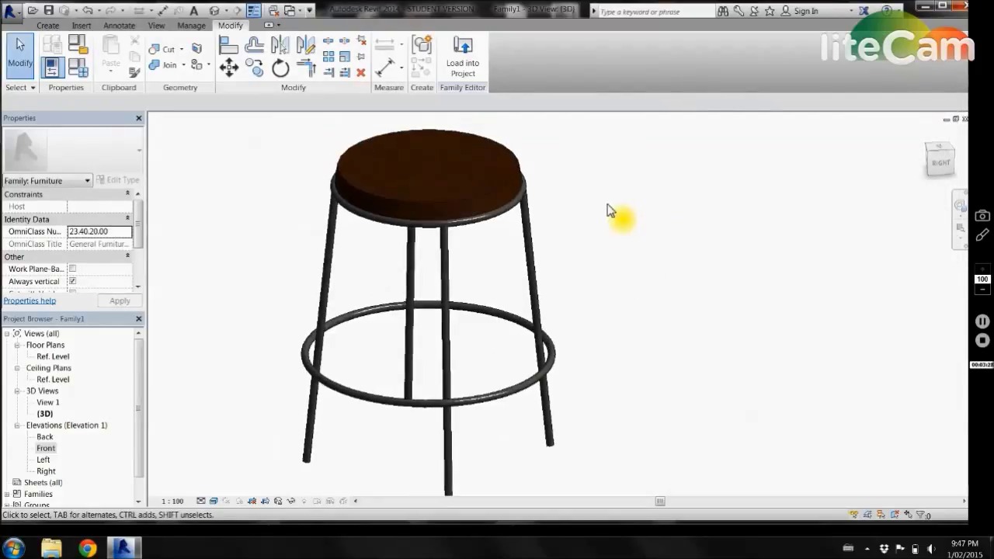
shift+middle_drag(613, 250, 369, 189)
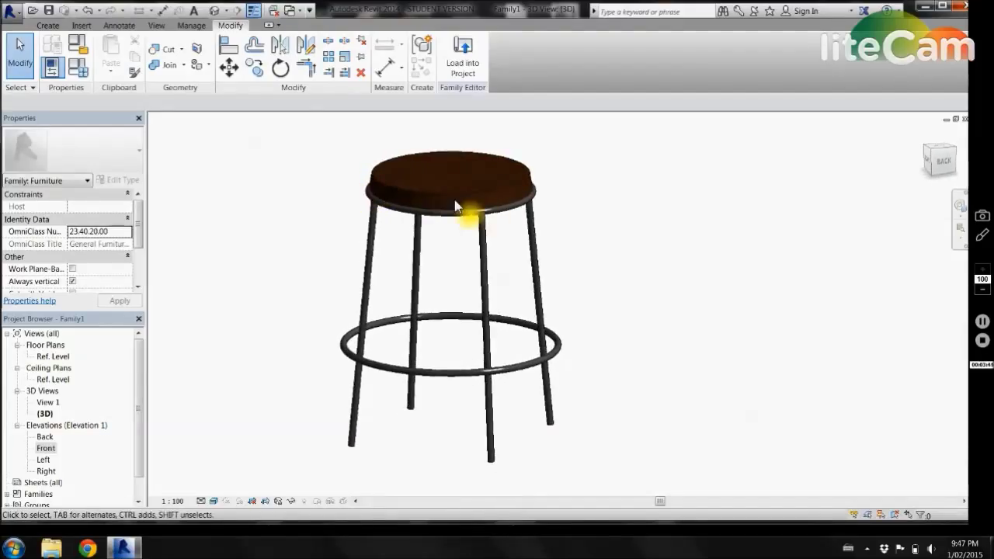